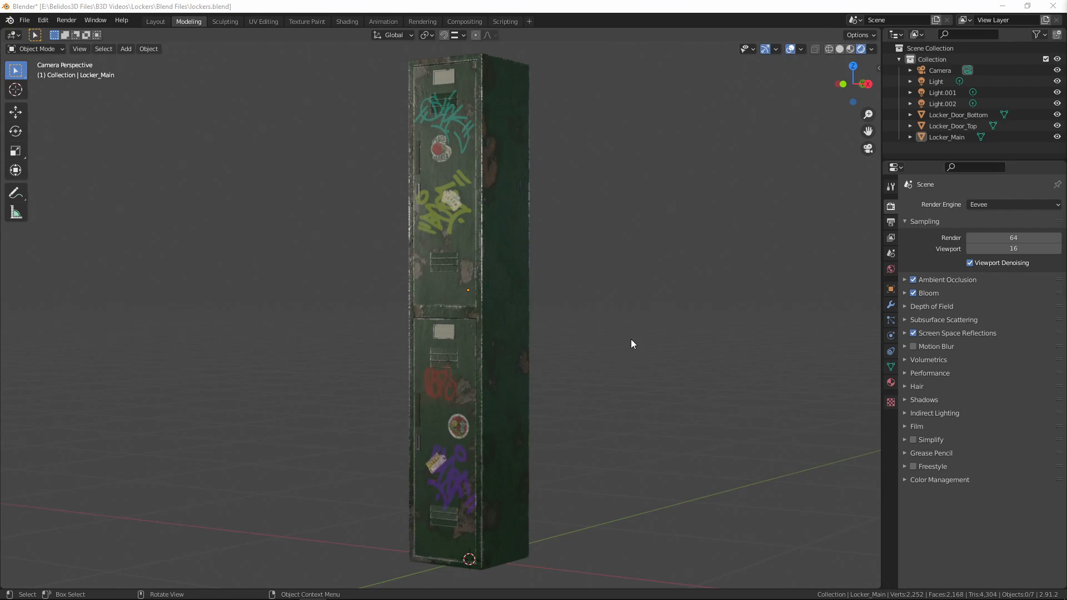
# Step: Select the Locker_Main body and examine the locker model from several sides
pyautogui.moveTo(582, 352); pyautogui.dragTo(528, 356, button='middle')
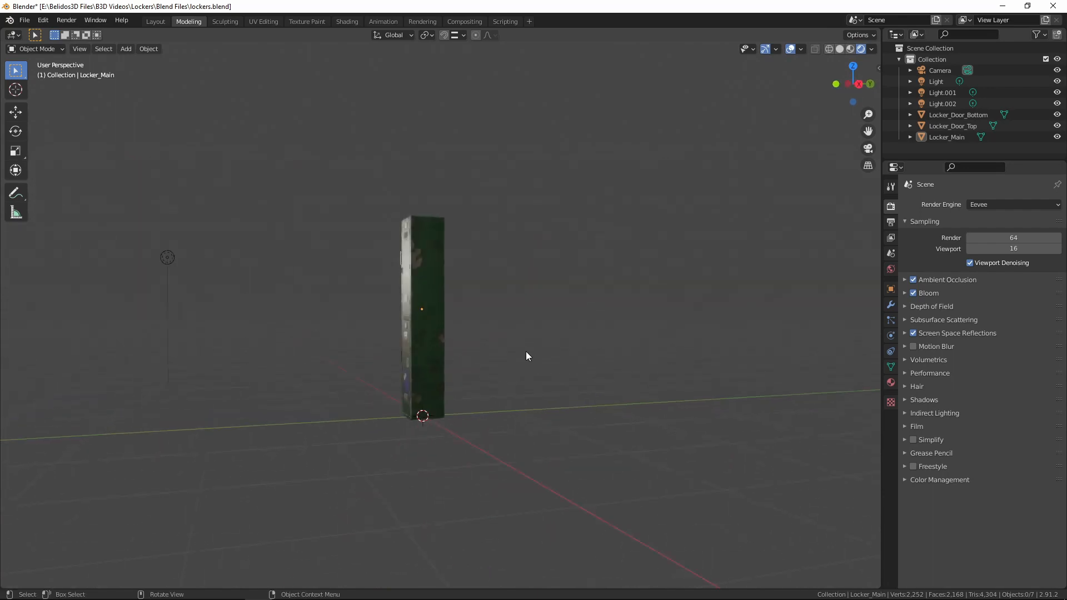
pyautogui.scroll(5, 526, 351)
pyautogui.click(401, 304)
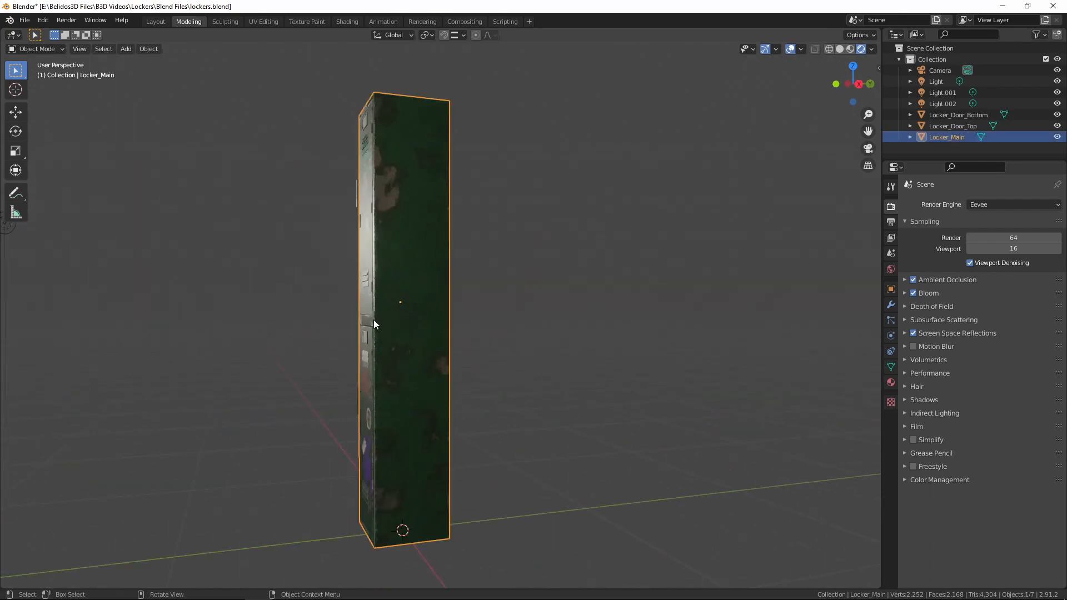
pyautogui.moveTo(375, 324); pyautogui.dragTo(408, 349, button='middle')
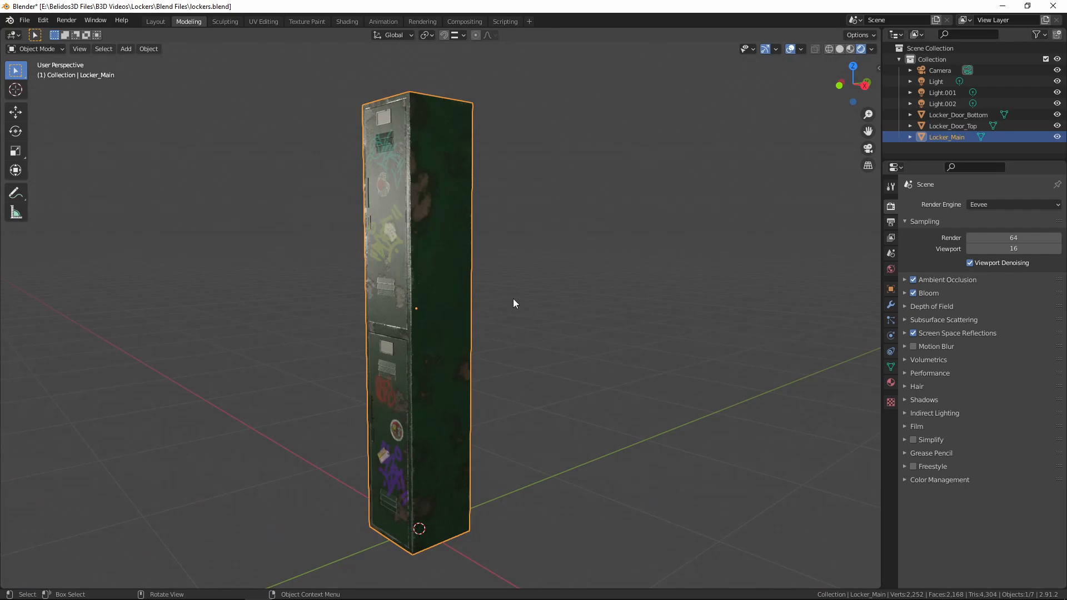
pyautogui.scroll(-3, 514, 300)
pyautogui.moveTo(513, 299); pyautogui.dragTo(521, 352, button='middle')
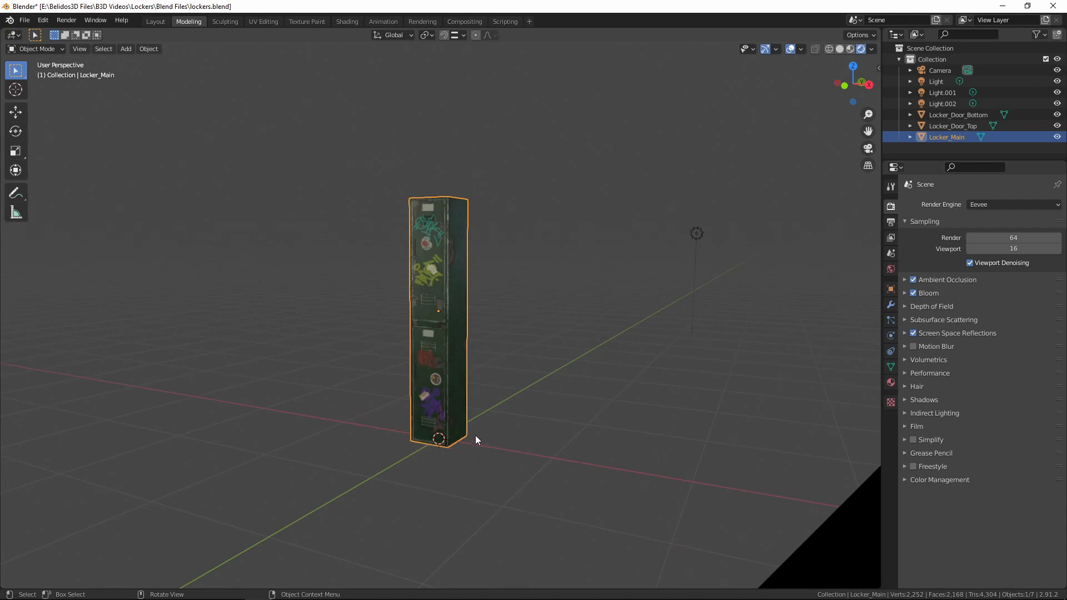
pyautogui.moveTo(475, 435); pyautogui.dragTo(468, 565, button='middle')
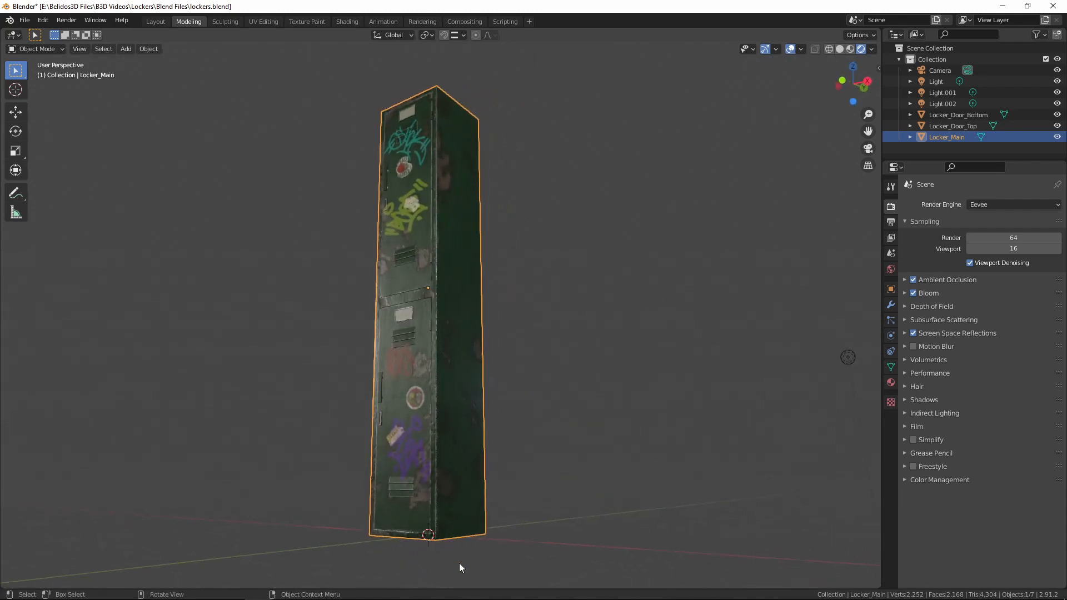
pyautogui.moveTo(503, 526); pyautogui.dragTo(556, 554, button='middle')
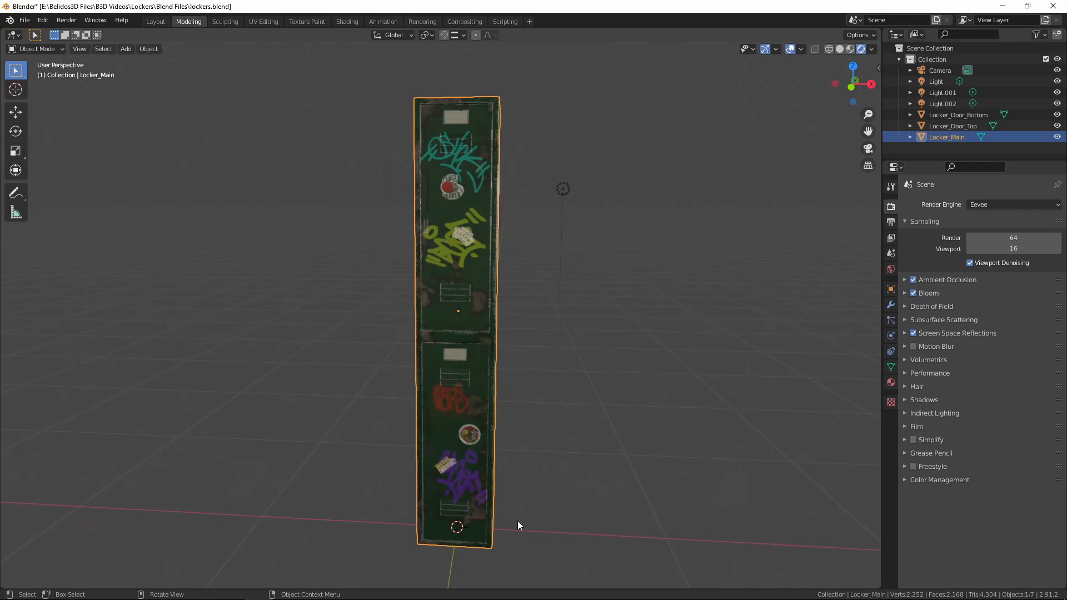
# Step: Reset the 3D cursor to the world origin and set Locker_Main's origin to the 3D cursor
pyautogui.keyDown('shift'); pyautogui.rightClick(618, 421); pyautogui.keyUp('shift')
pyautogui.hotkey('shift', 'c')
pyautogui.scroll(7, 507, 414)
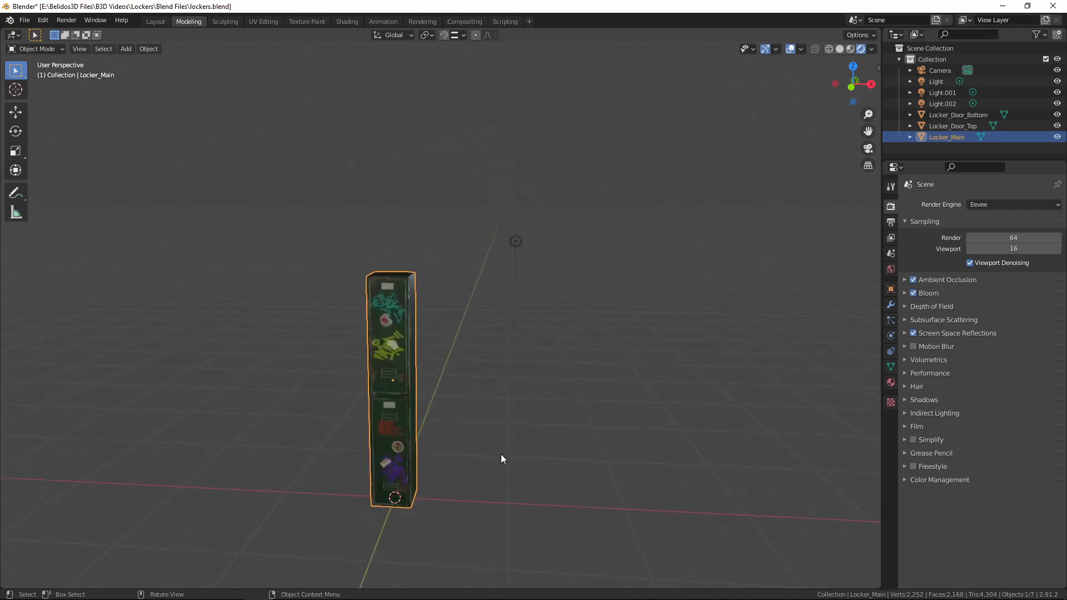
pyautogui.rightClick(414, 315)
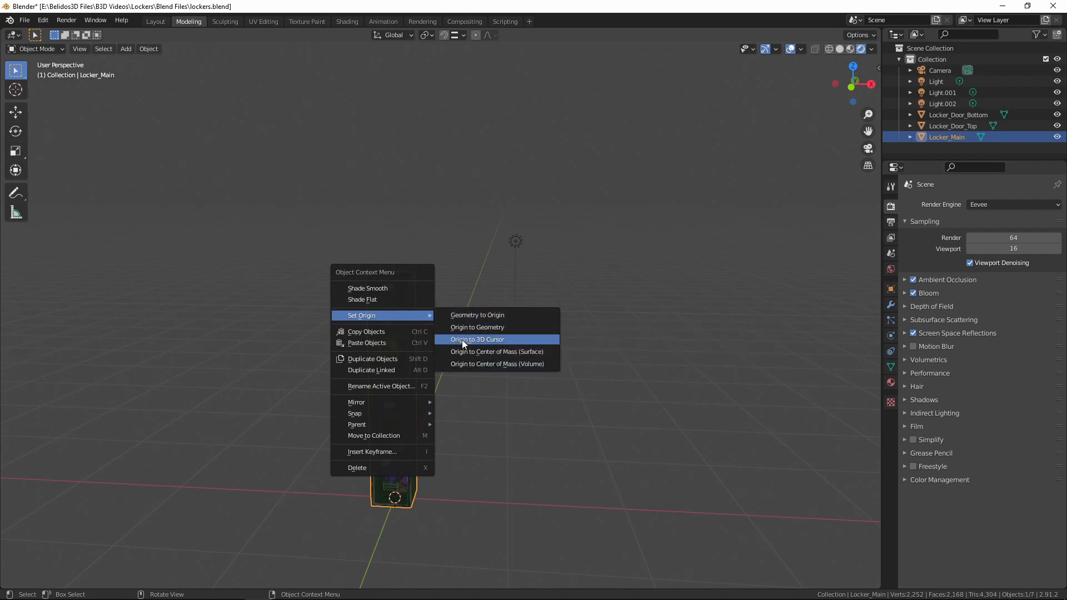
pyautogui.click(503, 337)
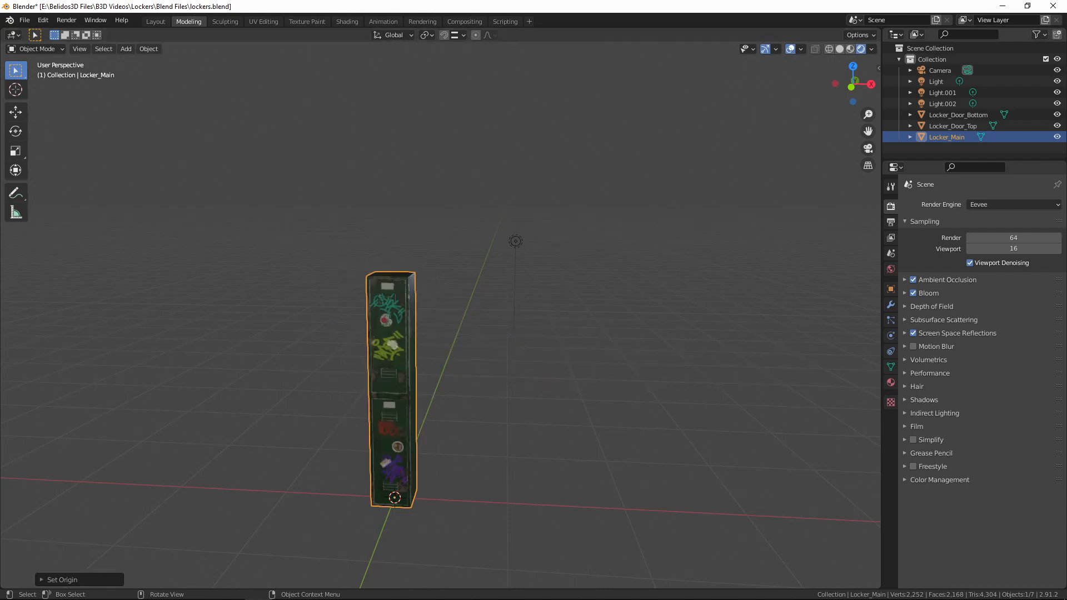
# Step: Try to rotate the bottom locker door about the global Z axis
pyautogui.scroll(1, 407, 542)
pyautogui.moveTo(408, 542); pyautogui.dragTo(530, 402, button='middle')
pyautogui.scroll(1, 478, 466)
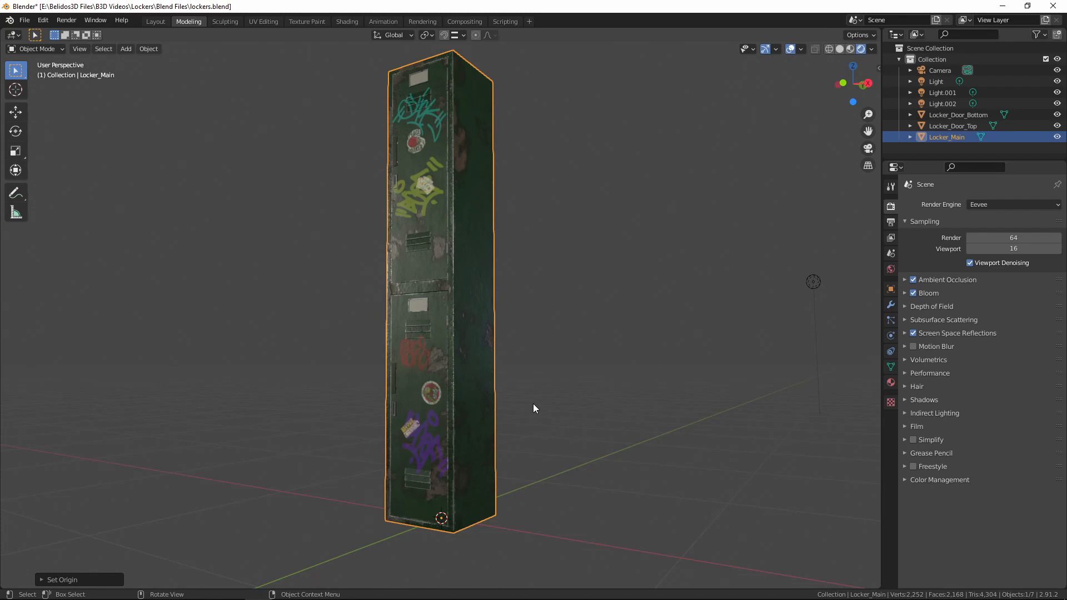
pyautogui.click(412, 389)
pyautogui.moveTo(488, 327); pyautogui.dragTo(538, 391, button='middle')
pyautogui.scroll(1, 546, 373)
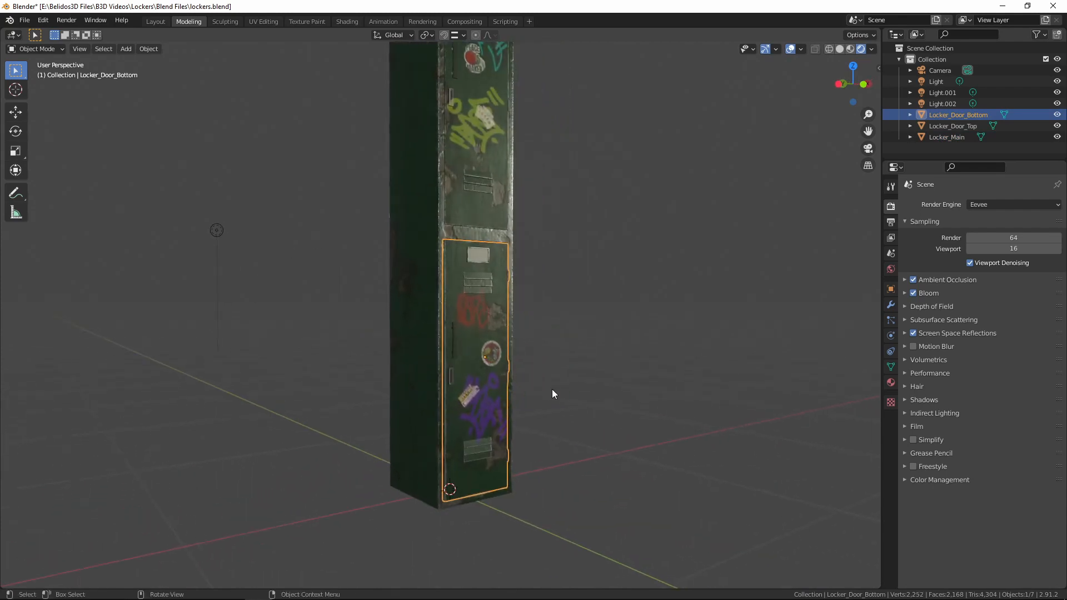
pyautogui.press('r')
pyautogui.press('z')
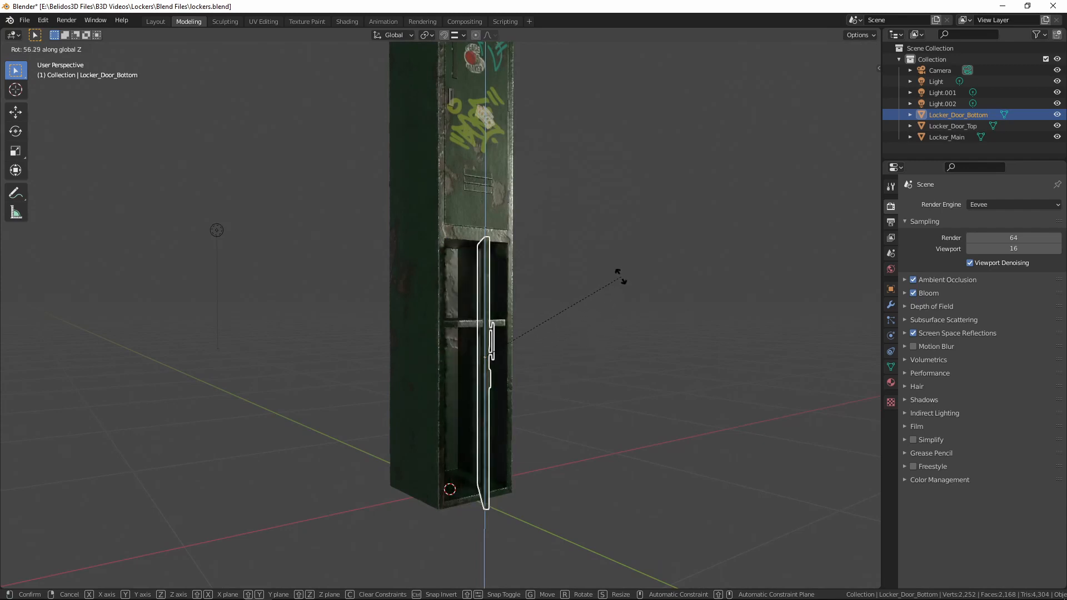
pyautogui.press('Escape')
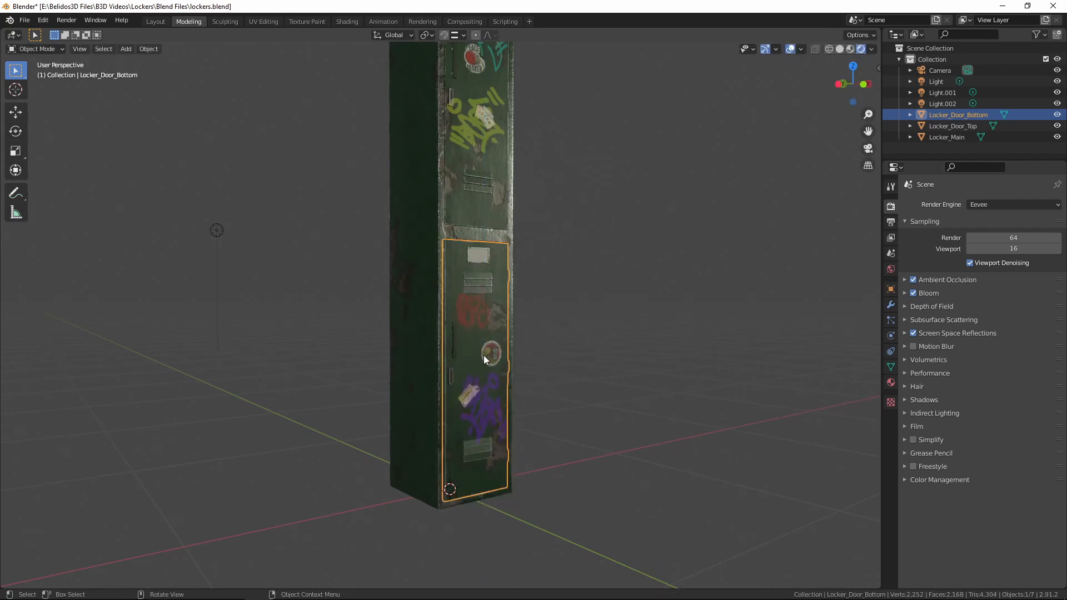
# Step: In the bottom door's mesh, select the whole middle hinge and snap the 3D cursor to it
pyautogui.press('KP_1')
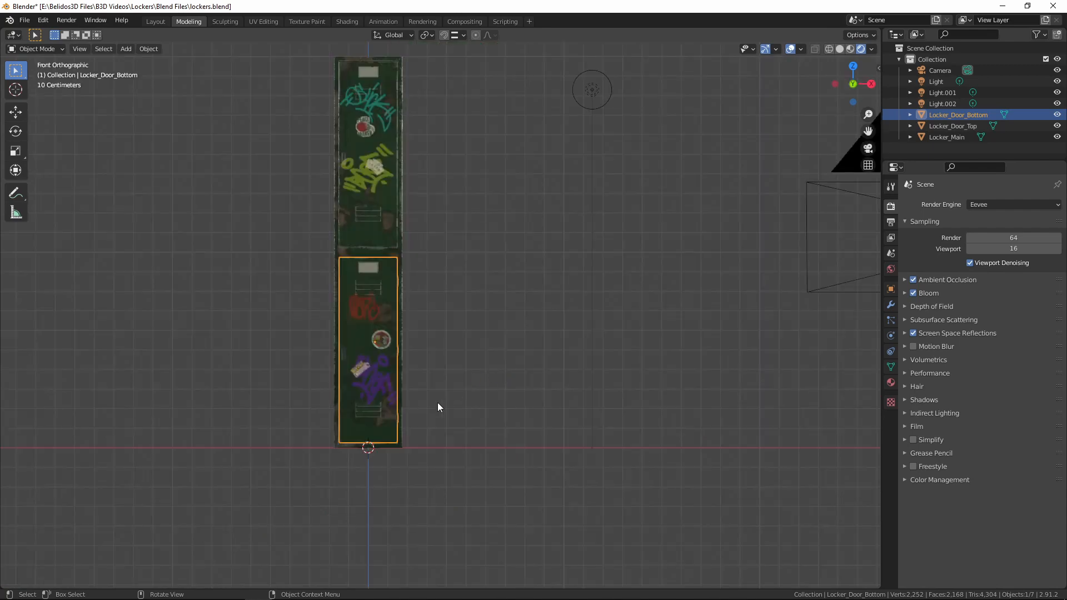
pyautogui.scroll(4, 444, 406)
pyautogui.keyDown('shift'); pyautogui.moveTo(306, 391); pyautogui.dragTo(398, 337, button='middle'); pyautogui.keyUp('shift')
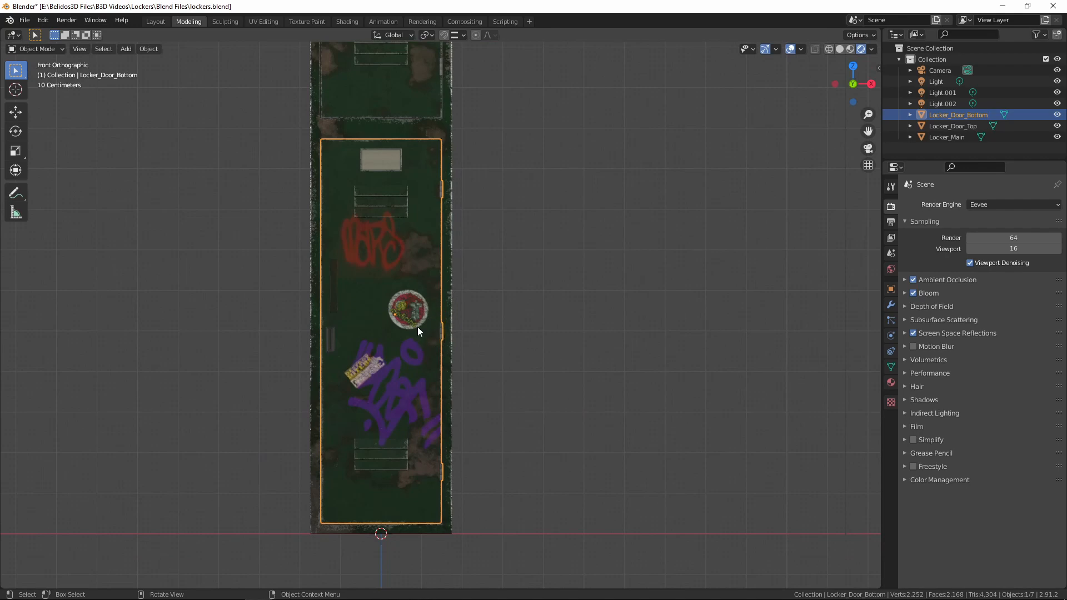
pyautogui.press('Tab')
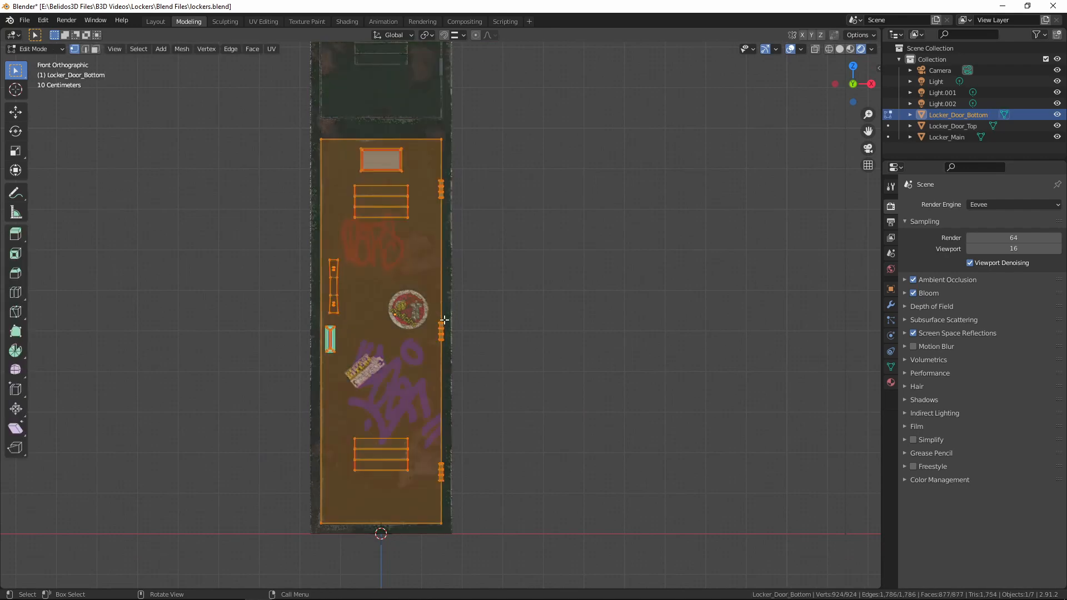
pyautogui.click(535, 356)
pyautogui.scroll(8, 500, 371)
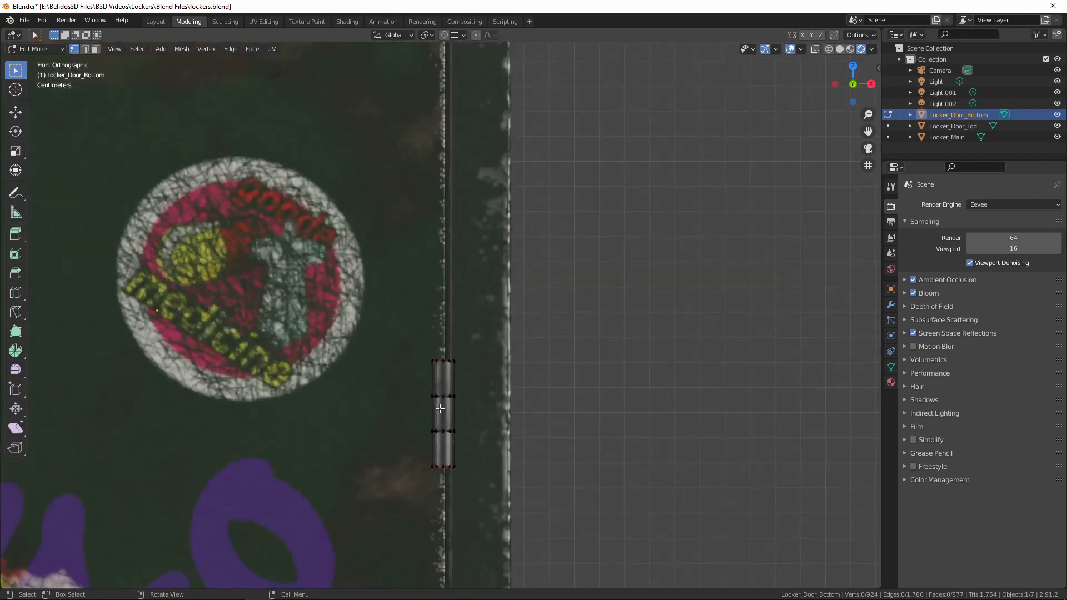
pyautogui.press('l')
pyautogui.scroll(-5, 507, 388)
pyautogui.moveTo(507, 388)
pyautogui.mouseDown(button='middle')
pyautogui.moveTo(418, 401)
pyautogui.moveTo(419, 387)
pyautogui.moveTo(507, 374)
pyautogui.mouseUp(button='middle')
pyautogui.press('KP_Decimal')
pyautogui.hotkey('shift', 's')
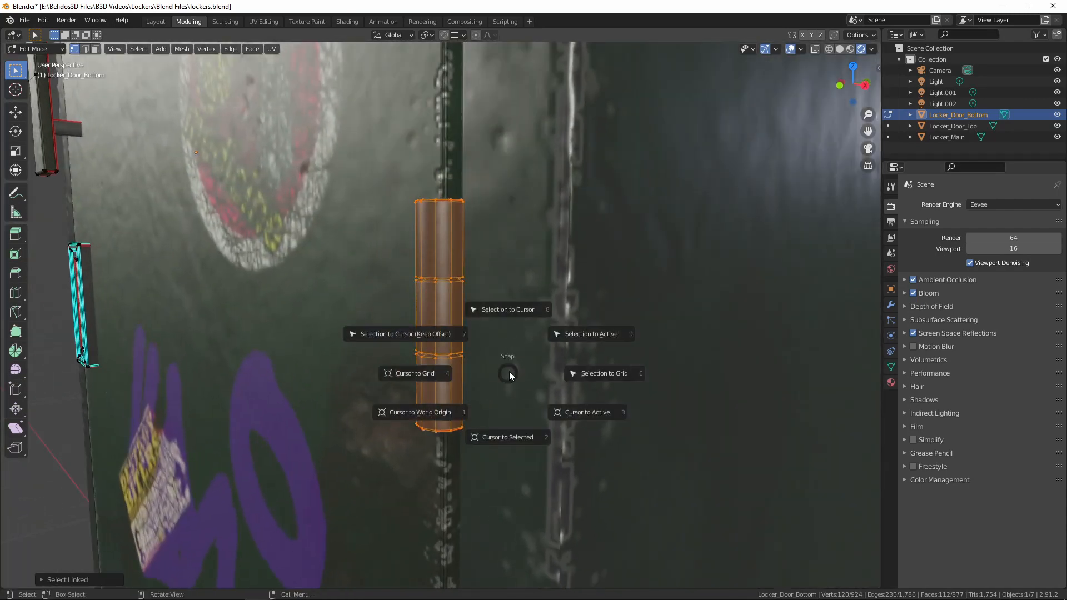
pyautogui.click(504, 435)
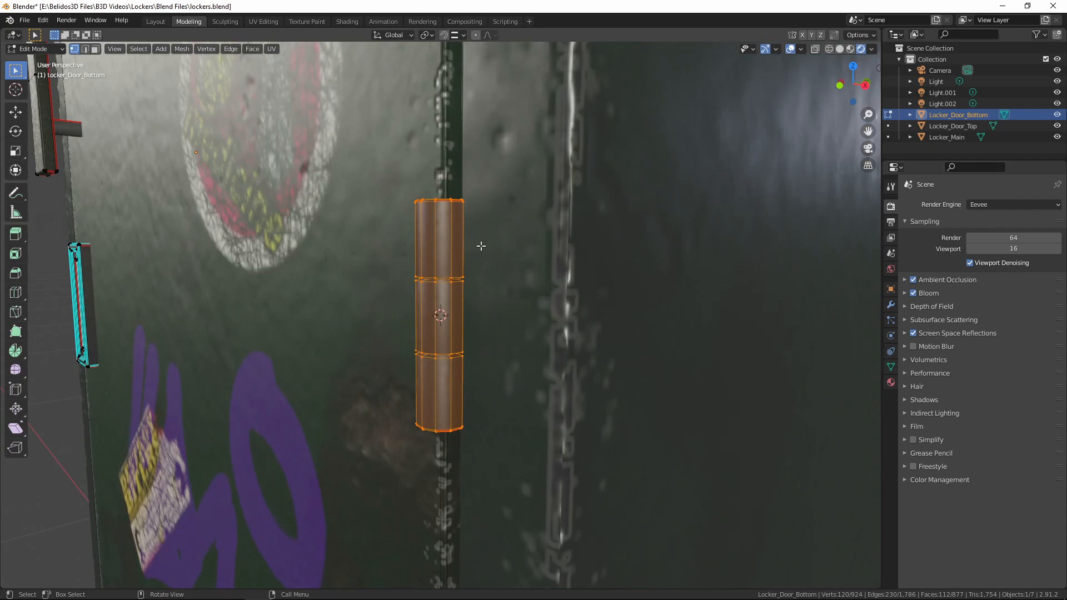
# Step: Return to Object Mode and set the bottom door's origin to the 3D cursor at the hinge
pyautogui.press('Tab')
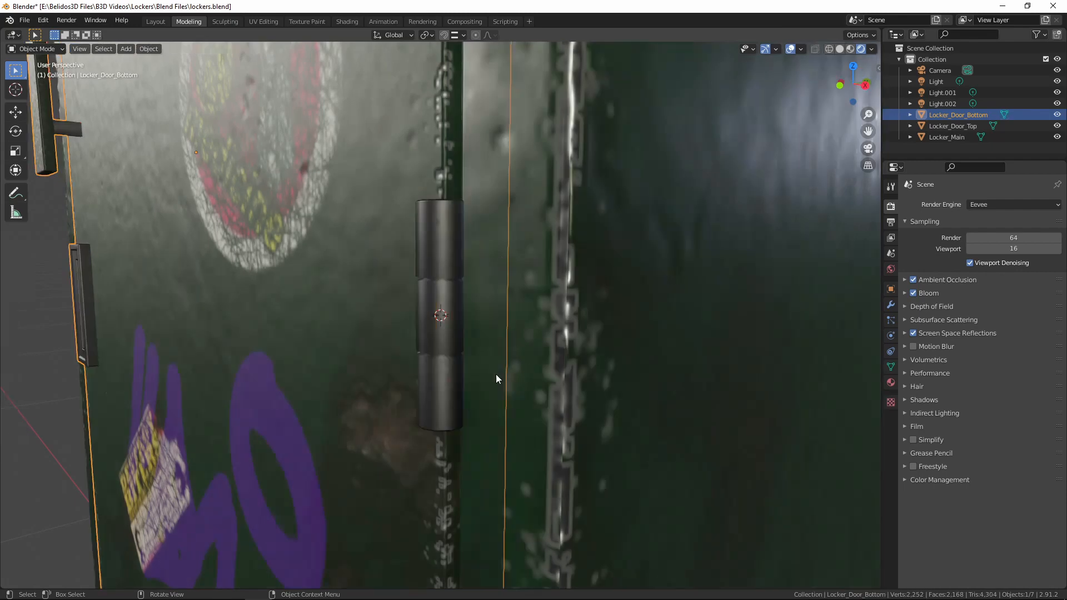
pyautogui.rightClick(205, 259)
pyautogui.moveTo(205, 259)
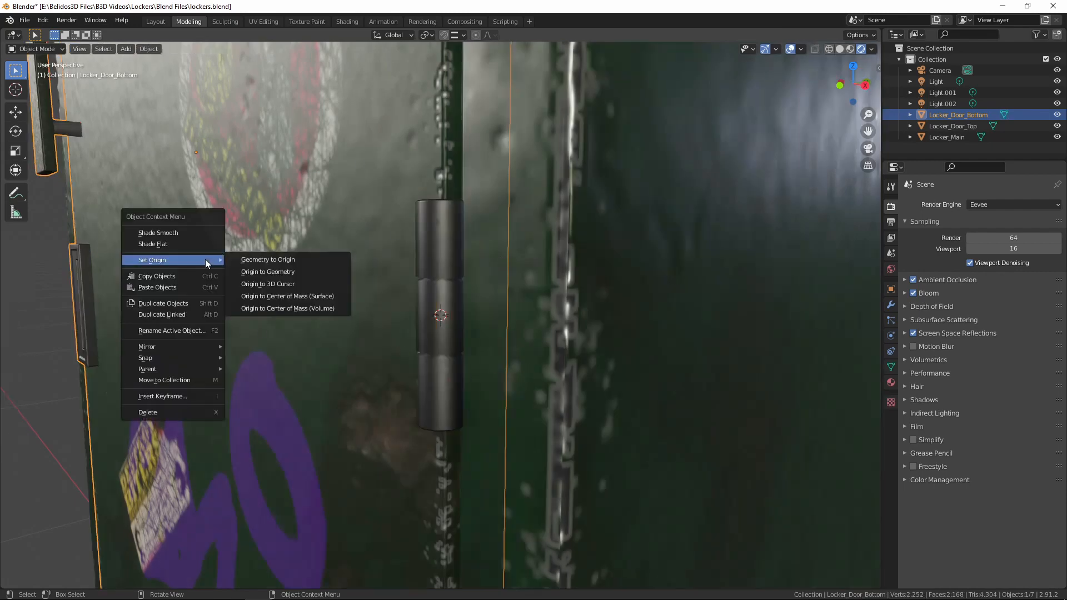
pyautogui.click(291, 284)
# Step: Test the bottom door's hinge pivot by rotating the door about global Z, then cancel the rotation
pyautogui.scroll(-2, 493, 272)
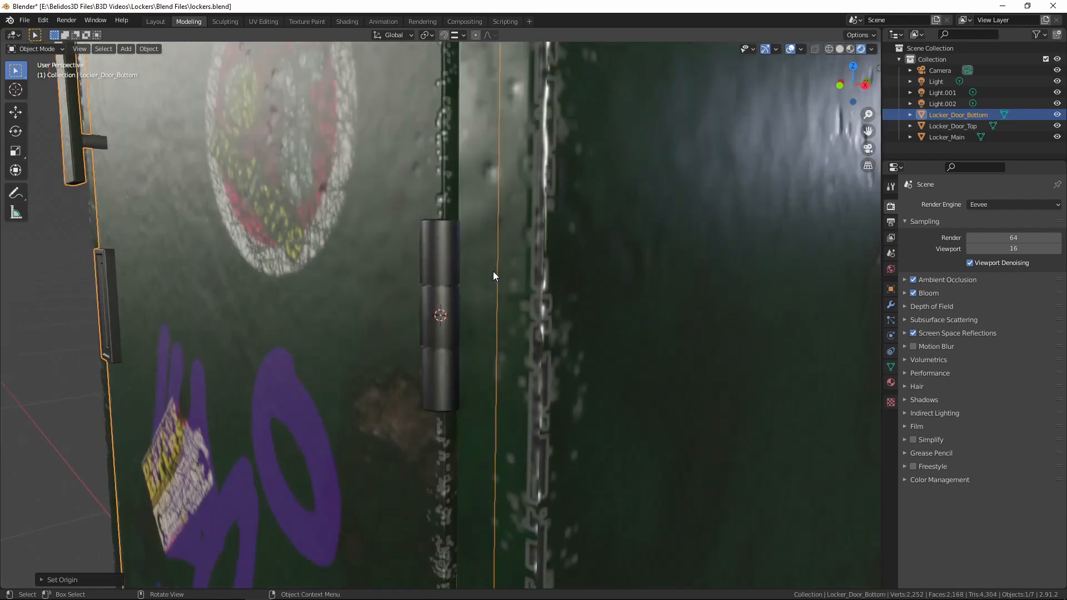
pyautogui.scroll(-6, 493, 271)
pyautogui.moveTo(447, 328); pyautogui.dragTo(543, 324, button='middle')
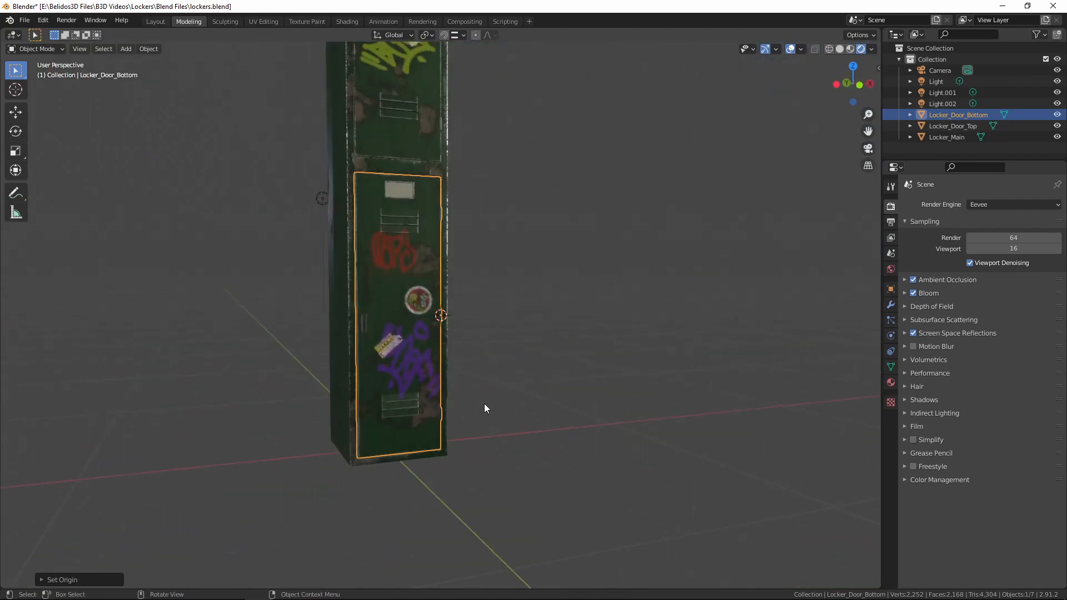
pyautogui.press('r')
pyautogui.press('z')
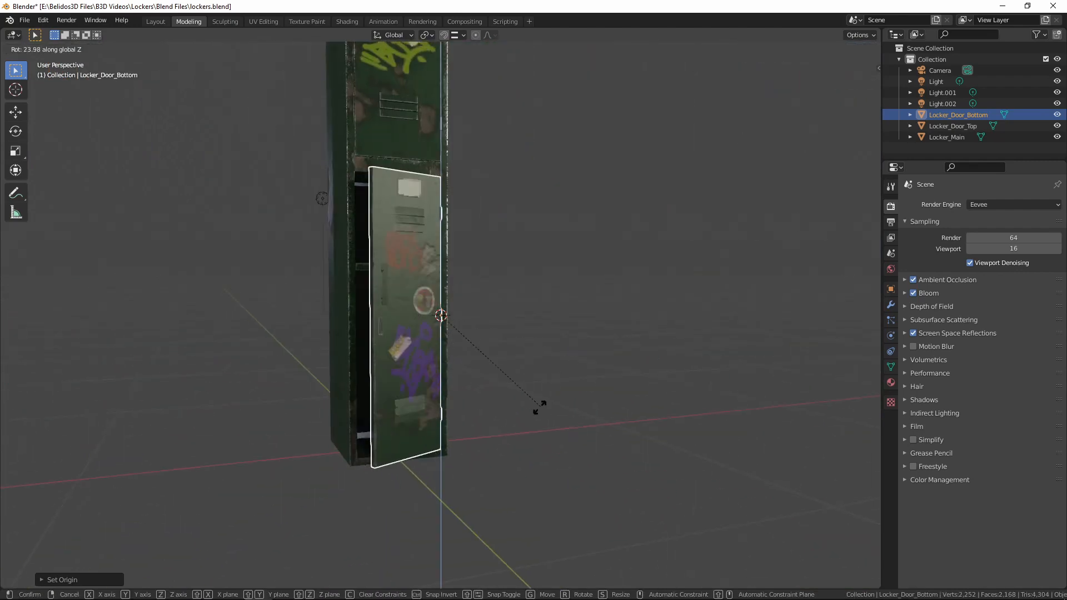
pyautogui.rightClick(511, 316)
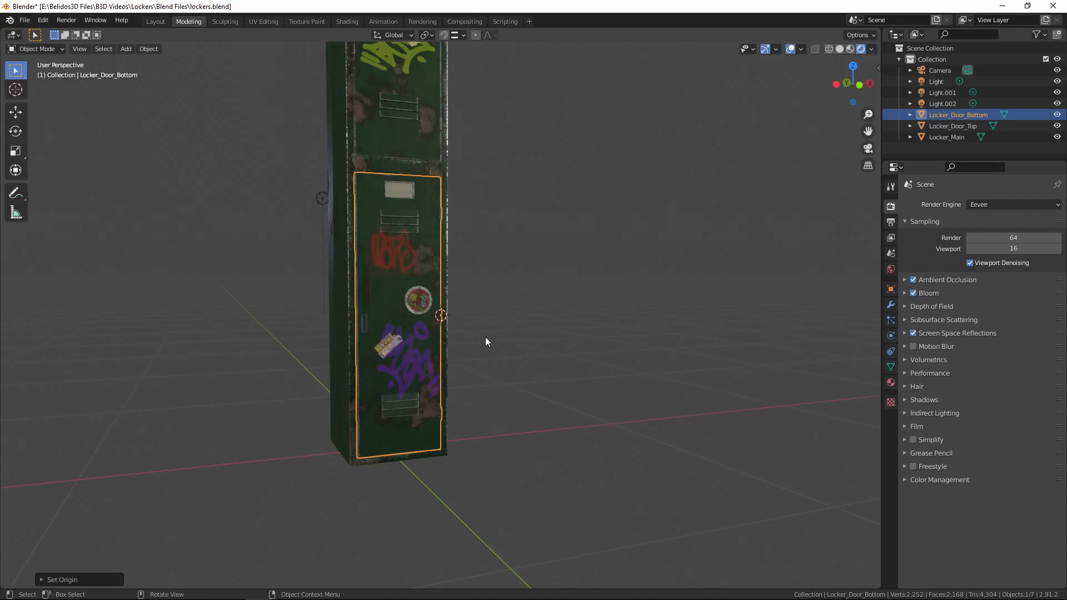
# Step: Snap the 3D cursor to the middle hinge in the top door's mesh and return to Object Mode
pyautogui.keyDown('shift'); pyautogui.moveTo(528, 324); pyautogui.dragTo(571, 501, button='middle'); pyautogui.keyUp('shift')
pyautogui.click(489, 223)
pyautogui.press('Tab')
pyautogui.scroll(3, 522, 184)
pyautogui.click(538, 139)
pyautogui.hotkey('shift', 's')
pyautogui.press('Tab')
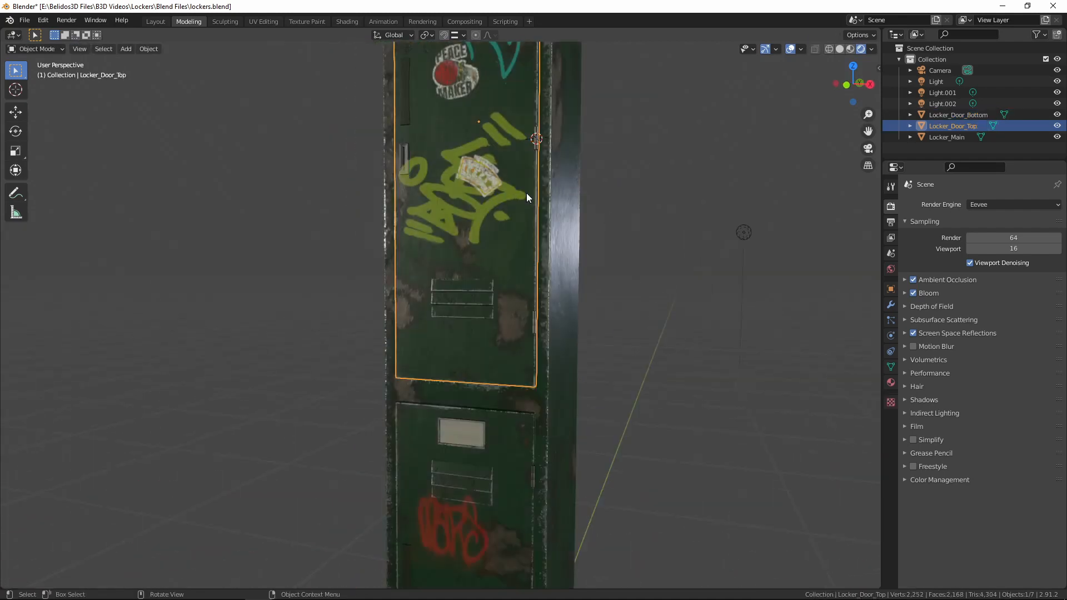
# Step: Set the top door's origin to the 3D cursor at its hinge and deselect all objects
pyautogui.rightClick(479, 145)
pyautogui.moveTo(483, 152)
pyautogui.click(569, 178)
pyautogui.scroll(-2, 550, 300)
pyautogui.moveTo(528, 317); pyautogui.dragTo(452, 343, button='middle')
pyautogui.press('a')
pyautogui.hotkey('alt', 'a')
pyautogui.scroll(-4, 556, 288)
pyautogui.scroll(4, 575, 346)
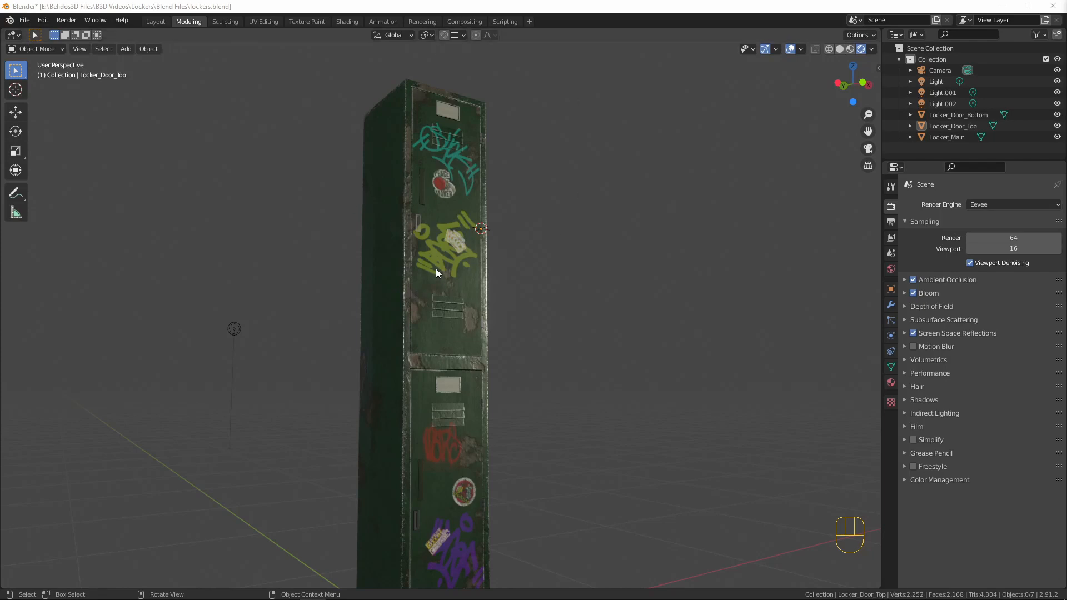
# Step: Display the object transforms and check the location, rotation and scale of Locker_Main and the top door
pyautogui.click(388, 194)
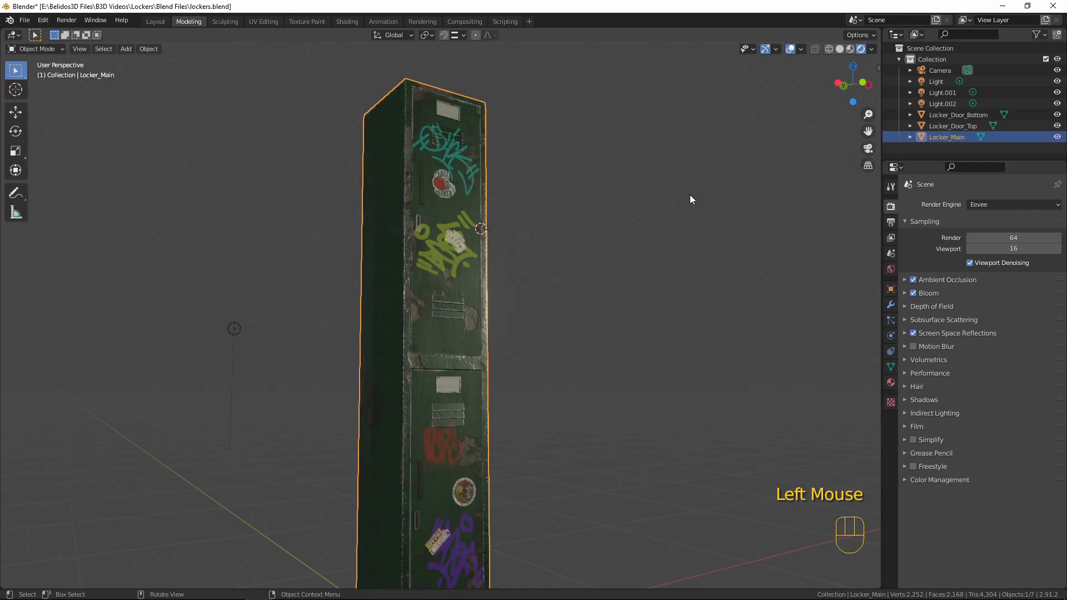
pyautogui.press('n')
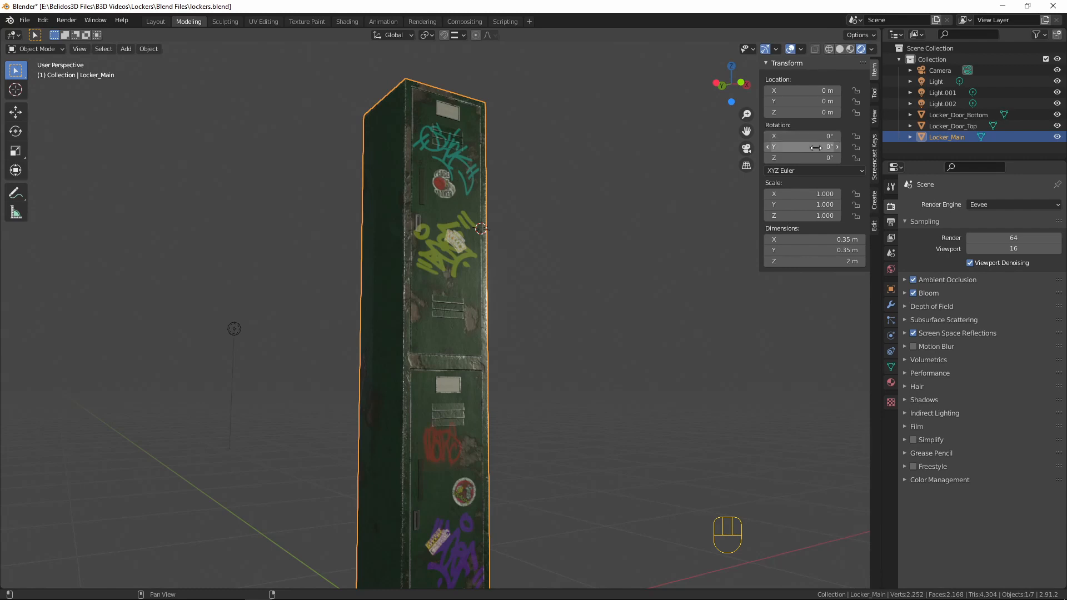
pyautogui.click(451, 167)
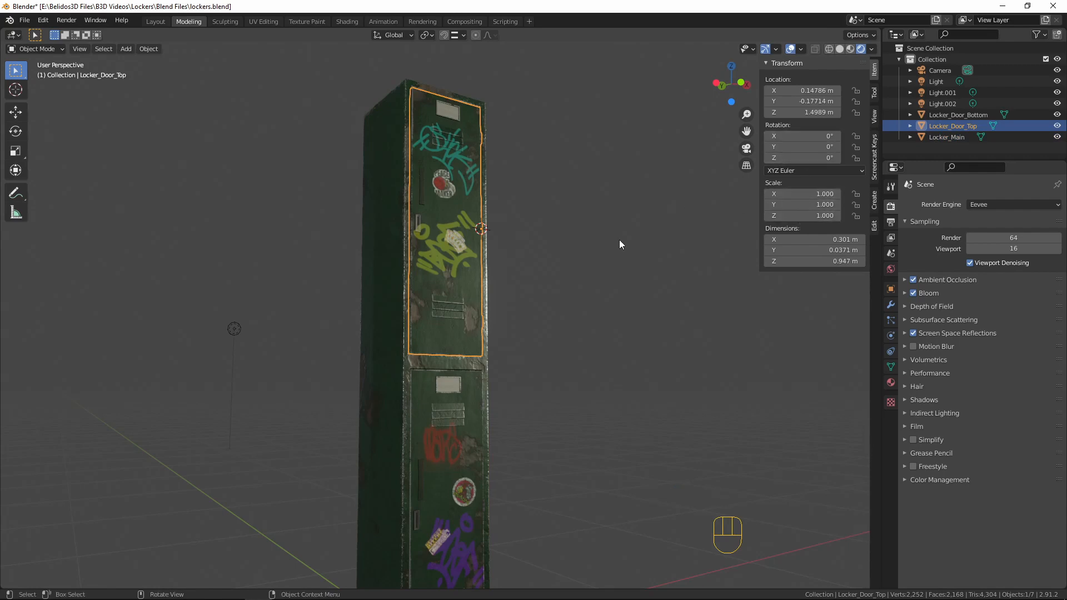
# Step: Apply Rotation & Scale to the bottom locker door
pyautogui.click(461, 401)
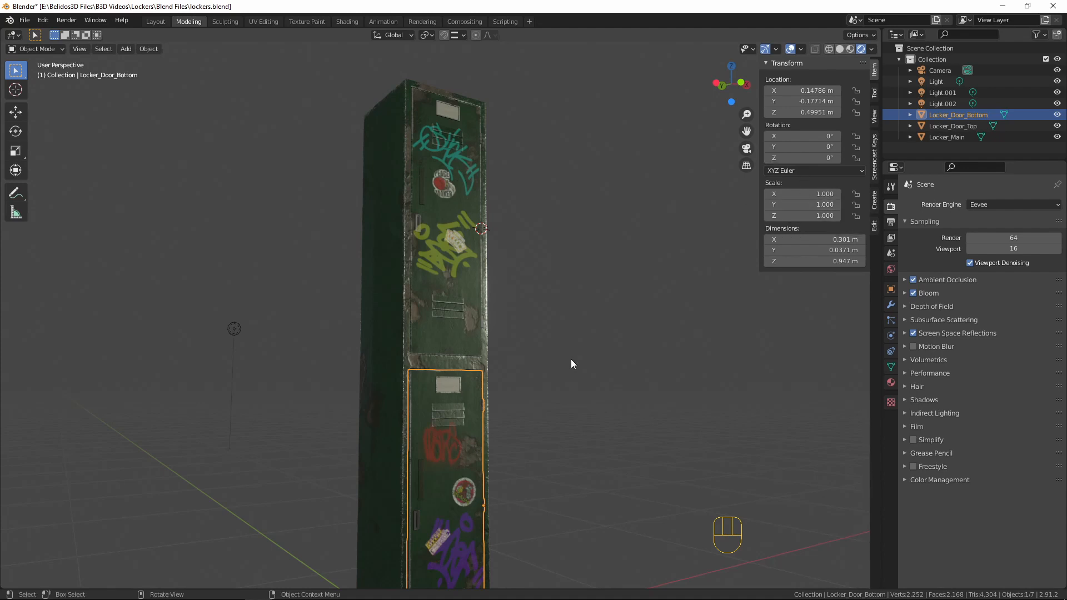
pyautogui.hotkey('ctrl', 'a')
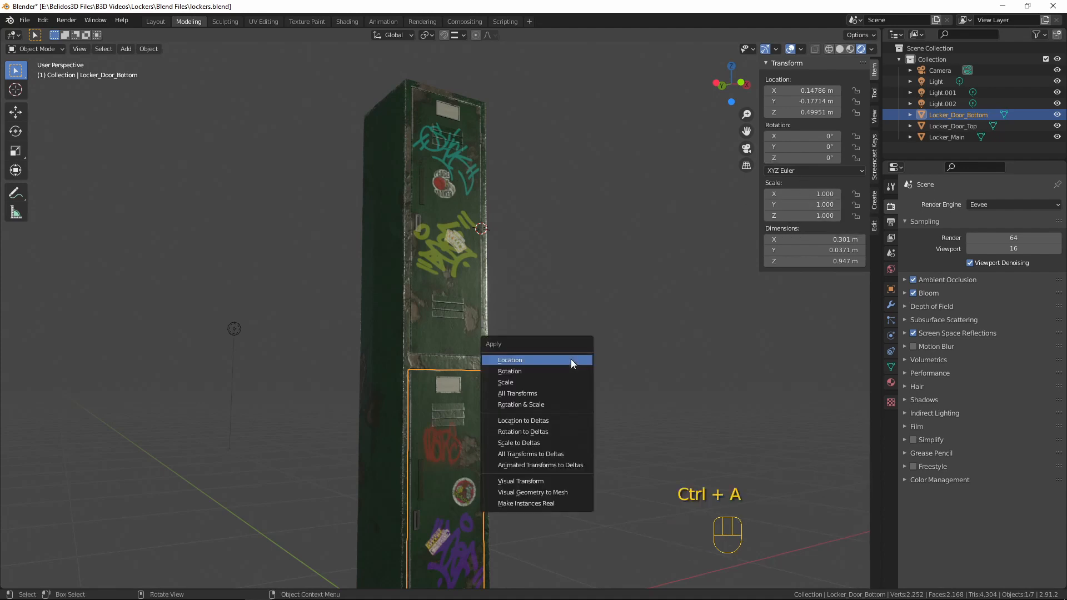
pyautogui.click(554, 405)
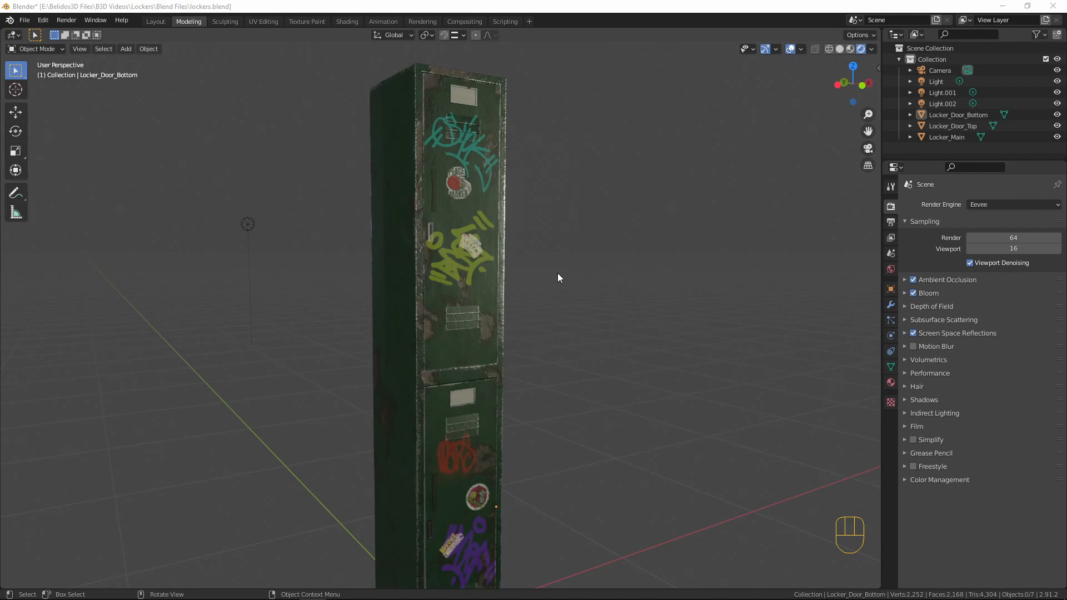
# Step: Hide the top and bottom locker doors and show the locker body in the front view
pyautogui.click(459, 272)
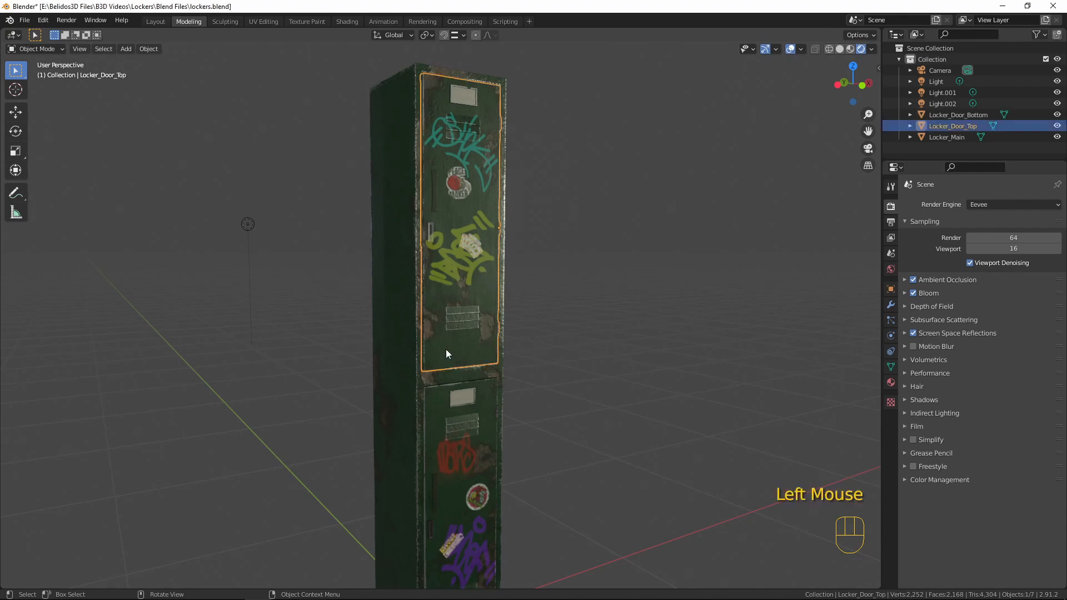
pyautogui.keyDown('shift'); pyautogui.click(444, 428); pyautogui.keyUp('shift')
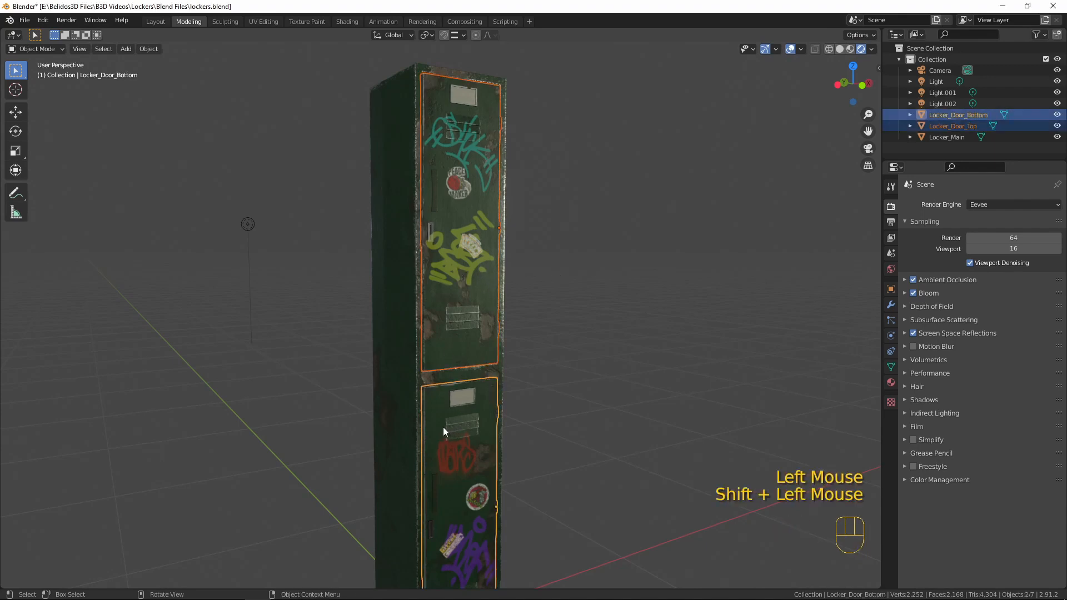
pyautogui.press('h')
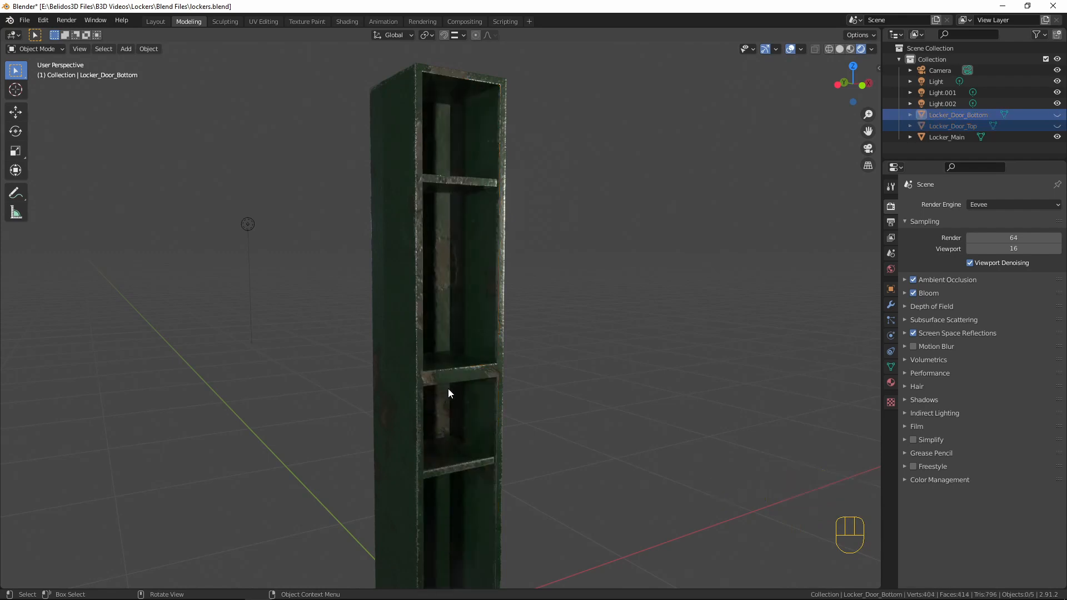
pyautogui.press('KP_1')
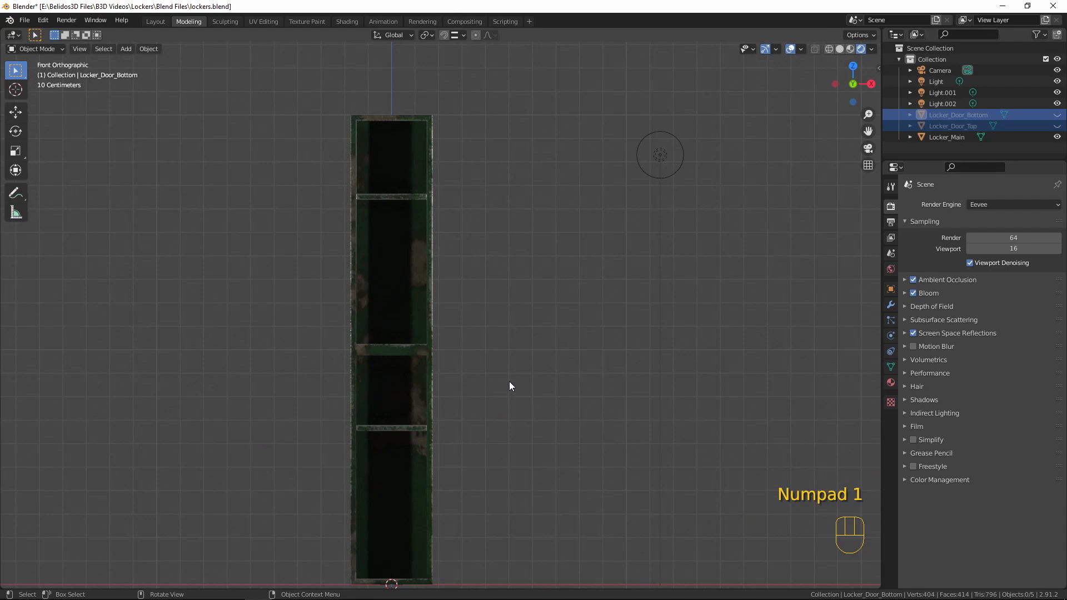
pyautogui.keyDown('shift'); pyautogui.moveTo(509, 381); pyautogui.dragTo(560, 381, button='middle'); pyautogui.keyUp('shift')
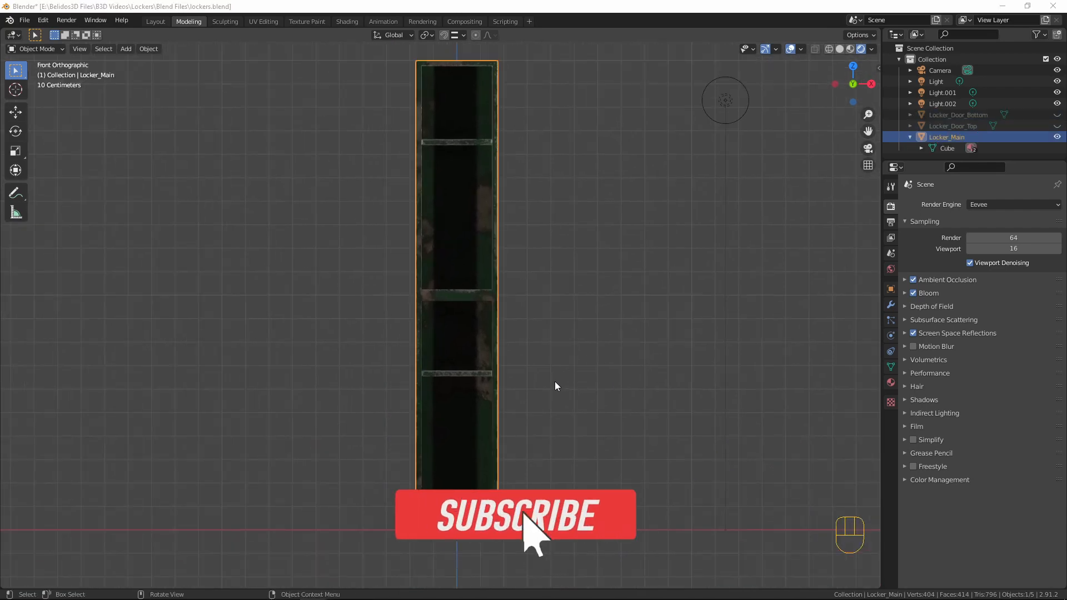
# Step: Add a cube at the locker's base and move its mesh up 1 m along Z in Edit Mode
pyautogui.click(568, 431)
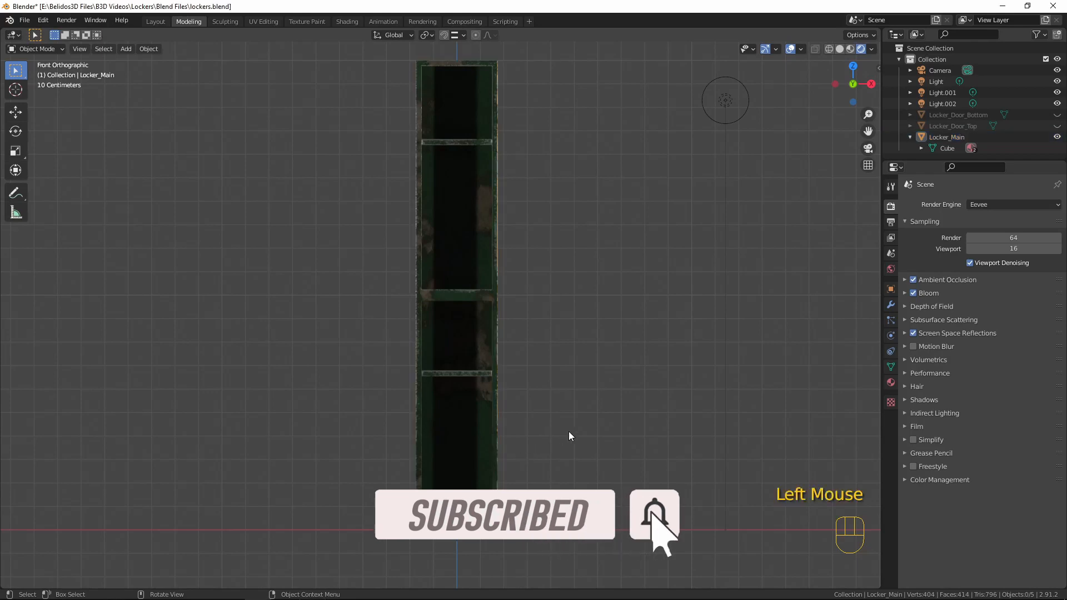
pyautogui.hotkey('shift', 'a')
pyautogui.moveTo(542, 376)
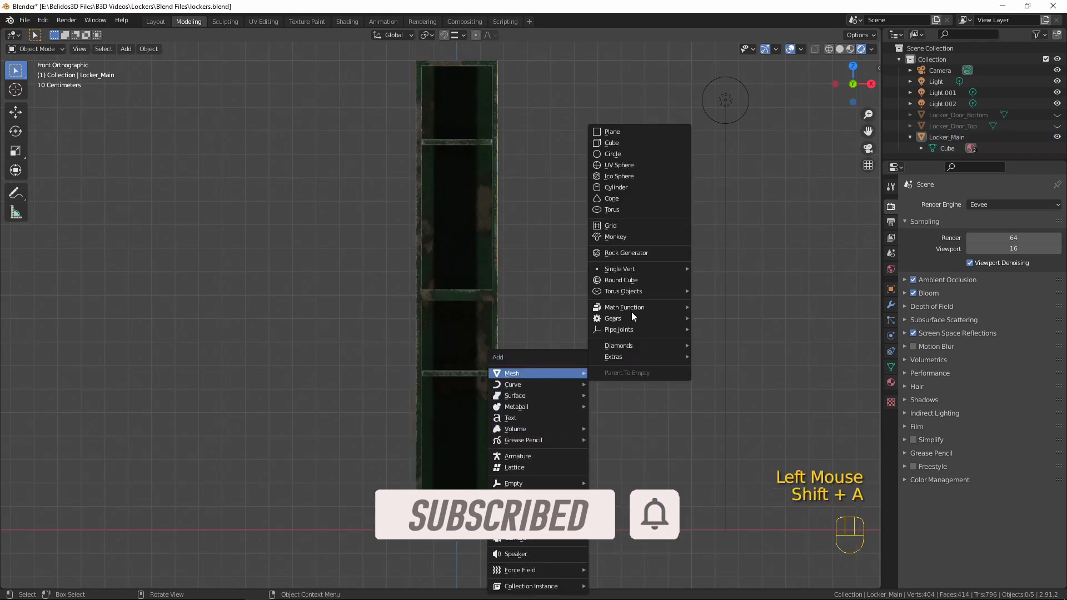
pyautogui.click(626, 138)
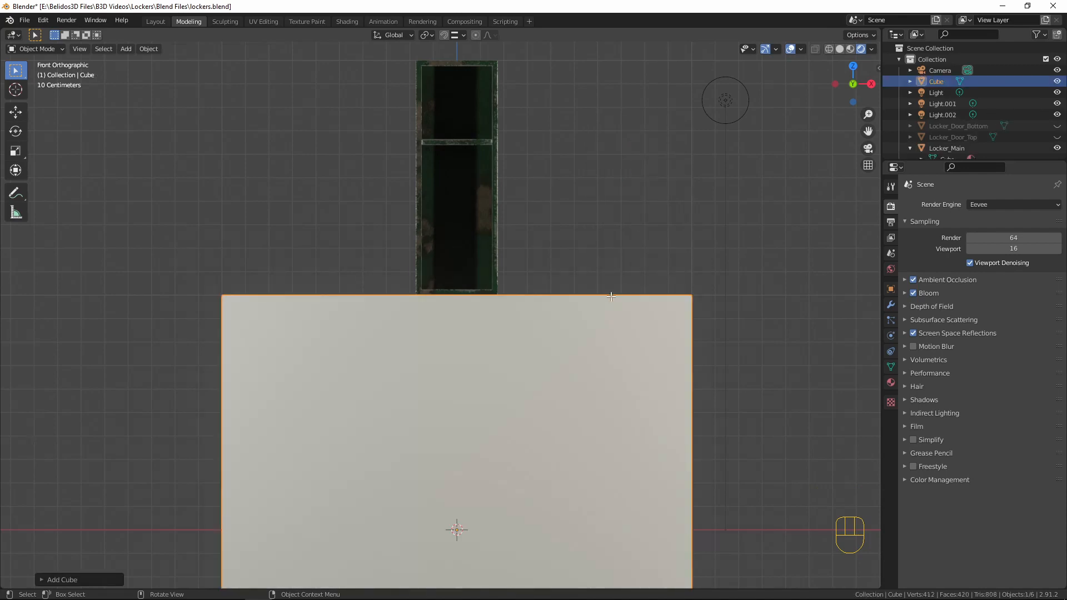
pyautogui.press('Tab')
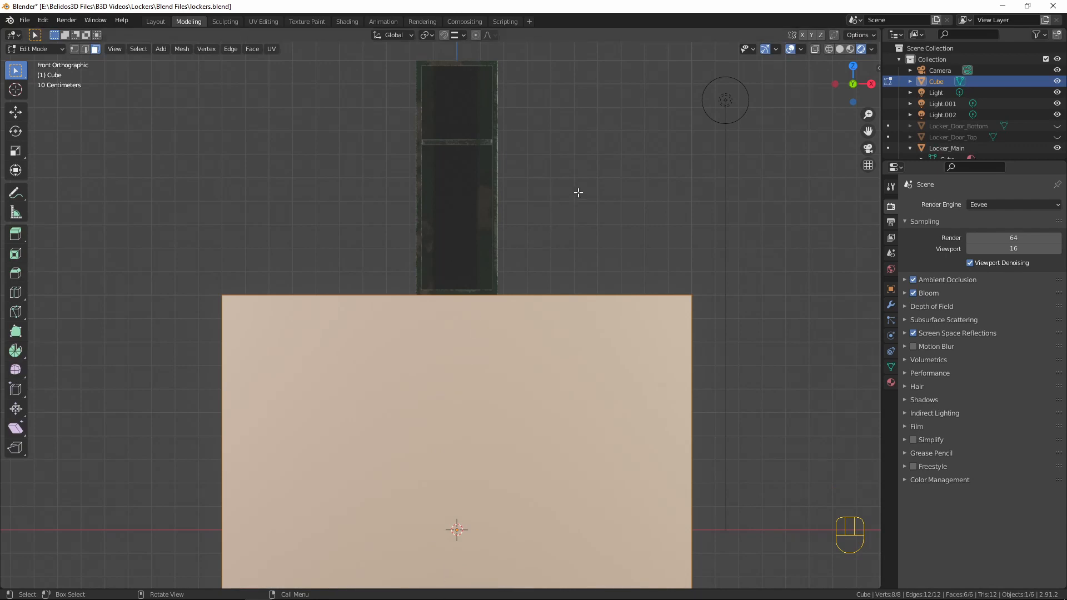
pyautogui.press('g')
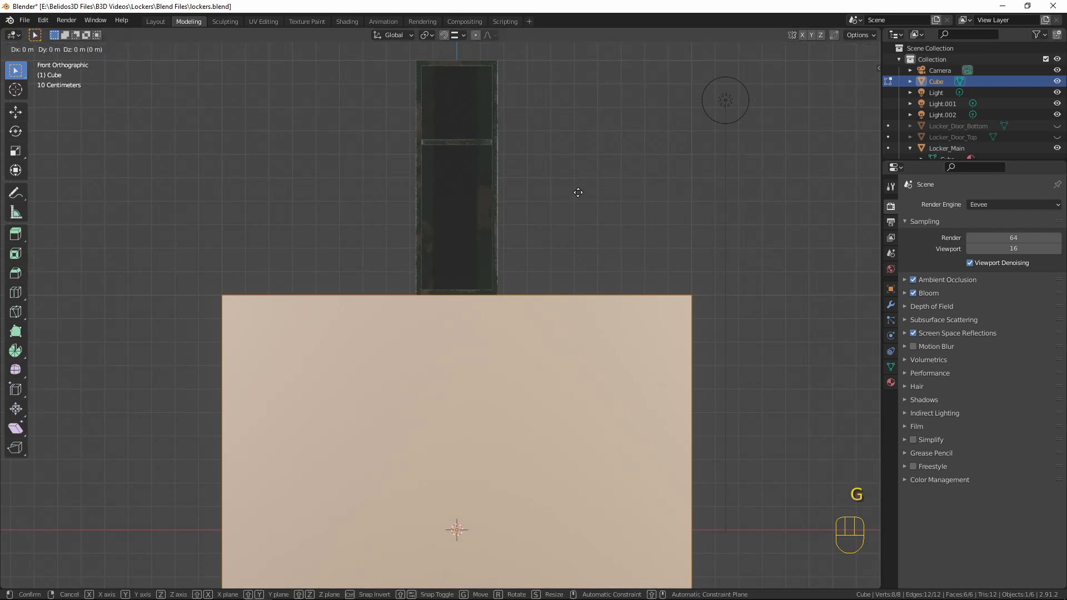
pyautogui.press('z')
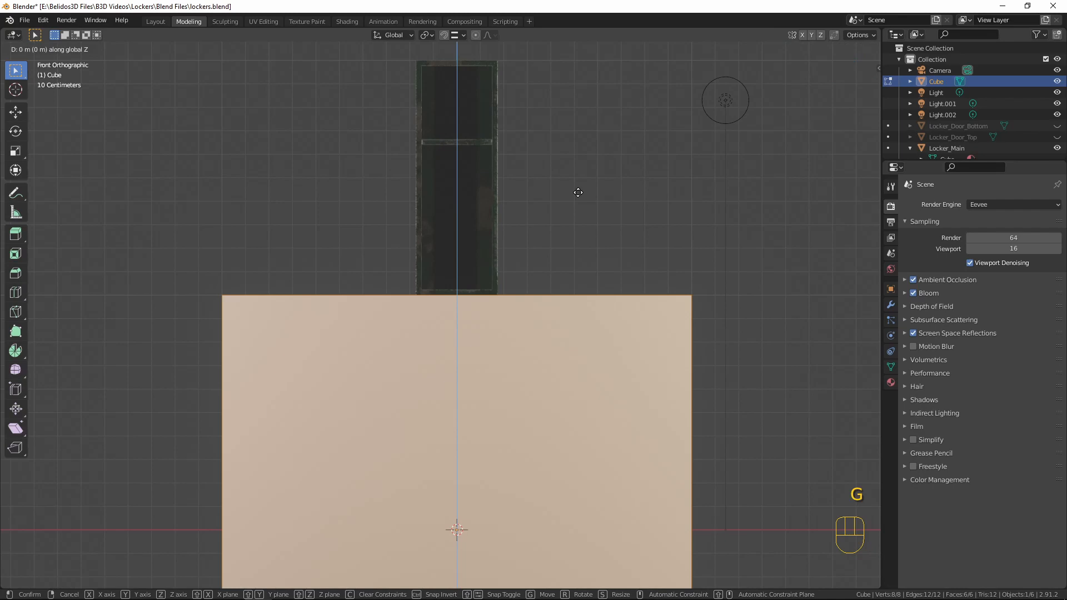
pyautogui.press('1')
pyautogui.press('Return')
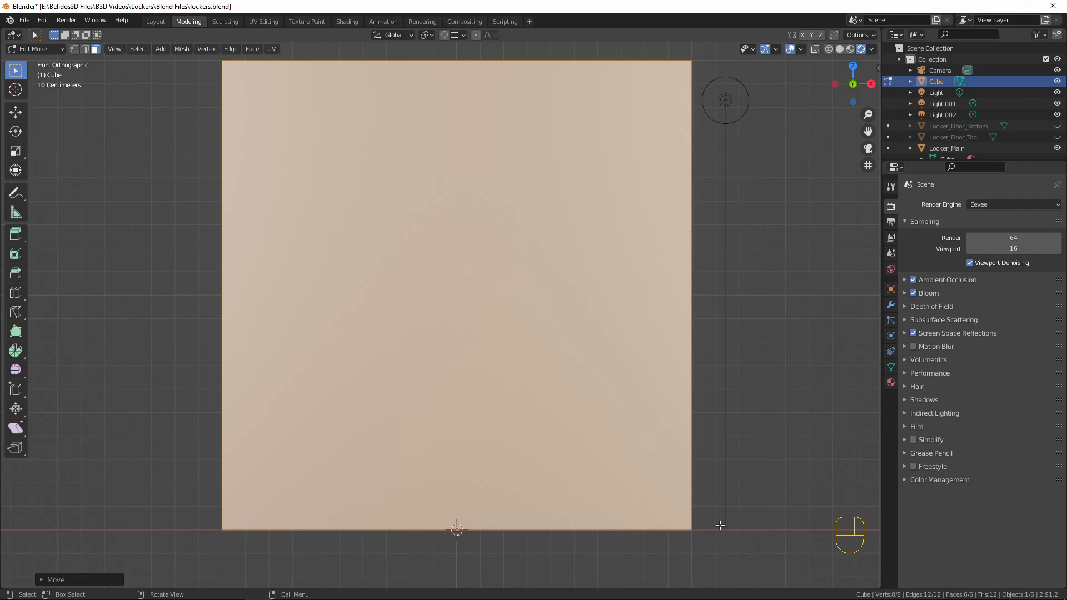
# Step: Scale the cube's mesh in wireframe on X and Y only to match the locker body's outline, and check the fit from the side
pyautogui.press('shift')
pyautogui.hotkey('shift', 'z')
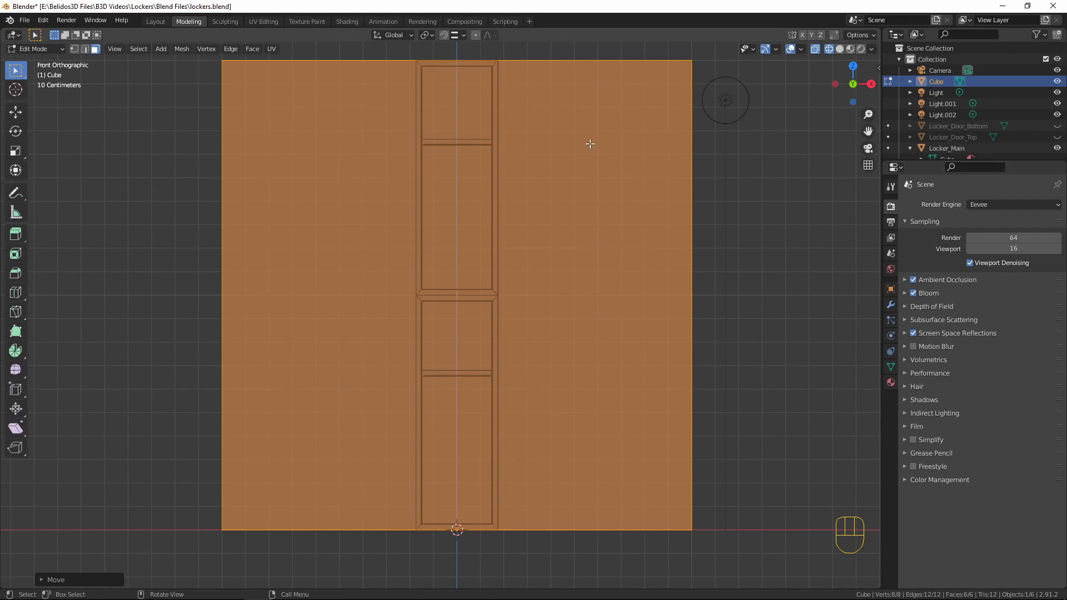
pyautogui.press('s')
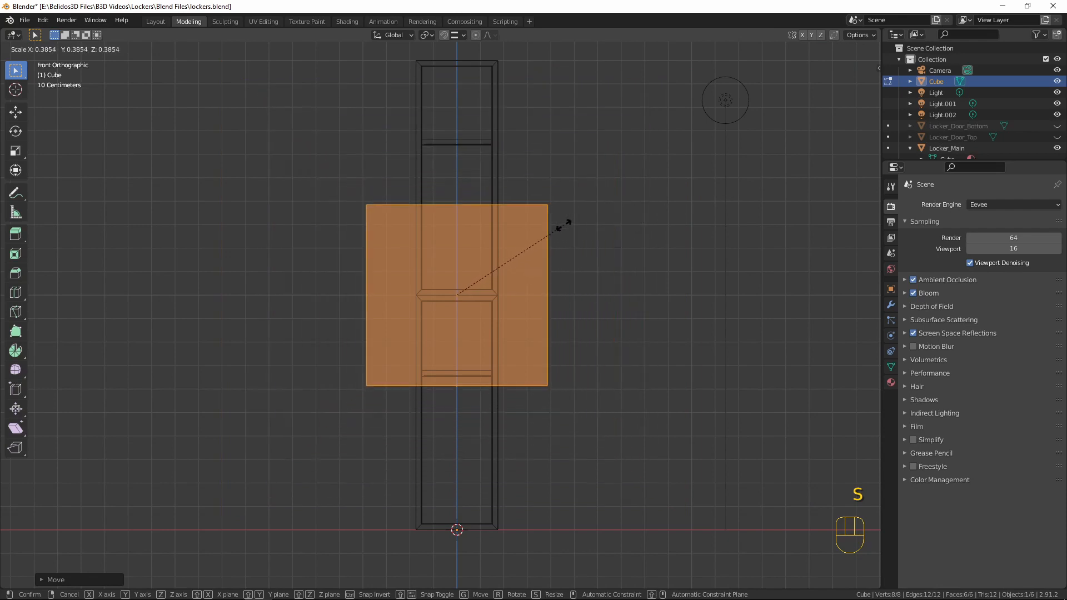
pyautogui.press('shift')
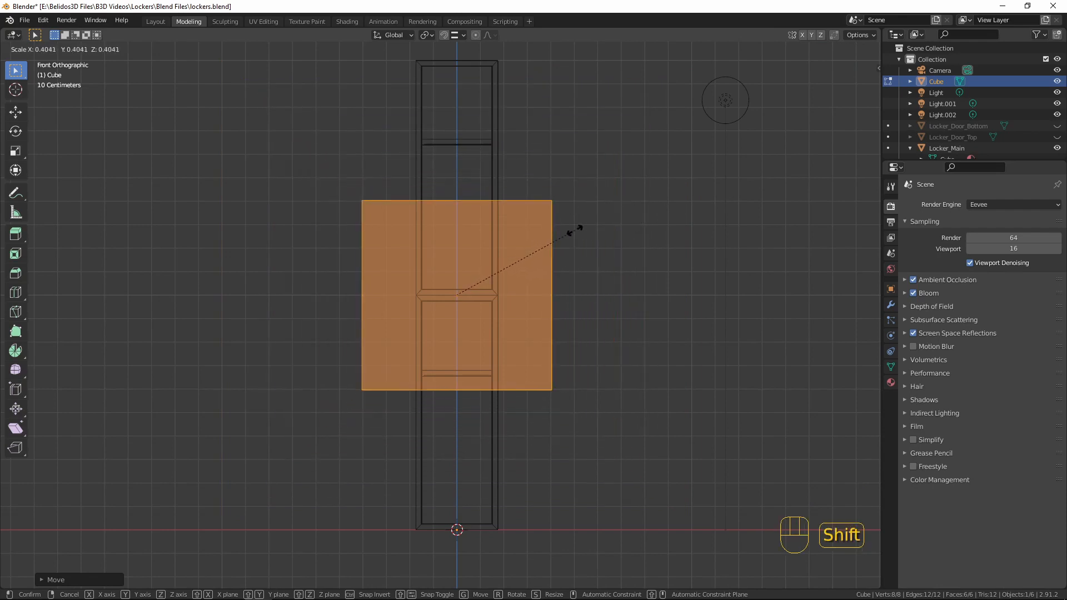
pyautogui.hotkey('shift', 'z')
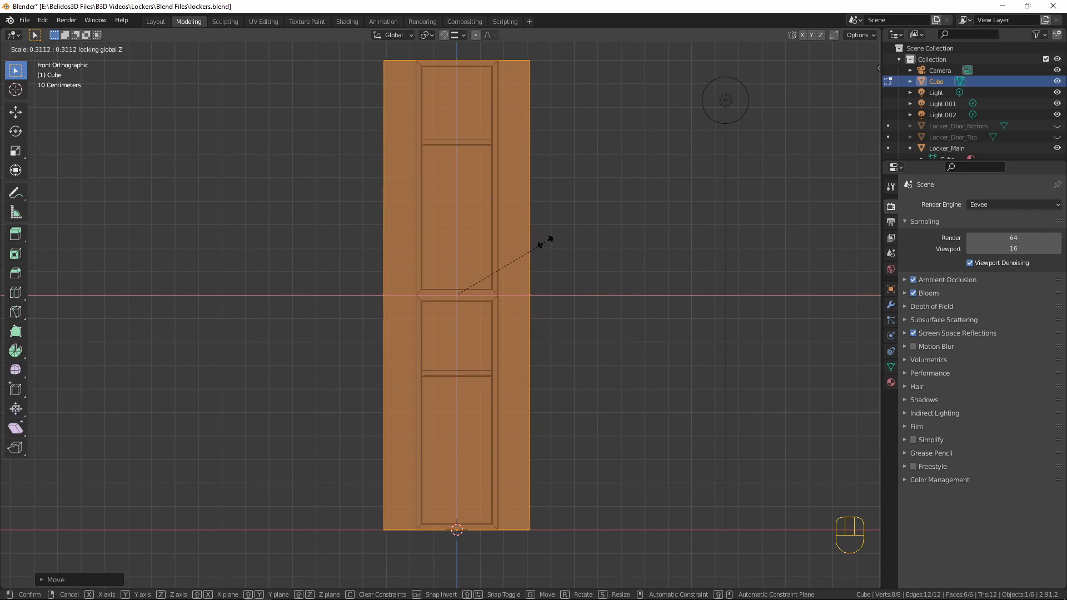
pyautogui.click(494, 252)
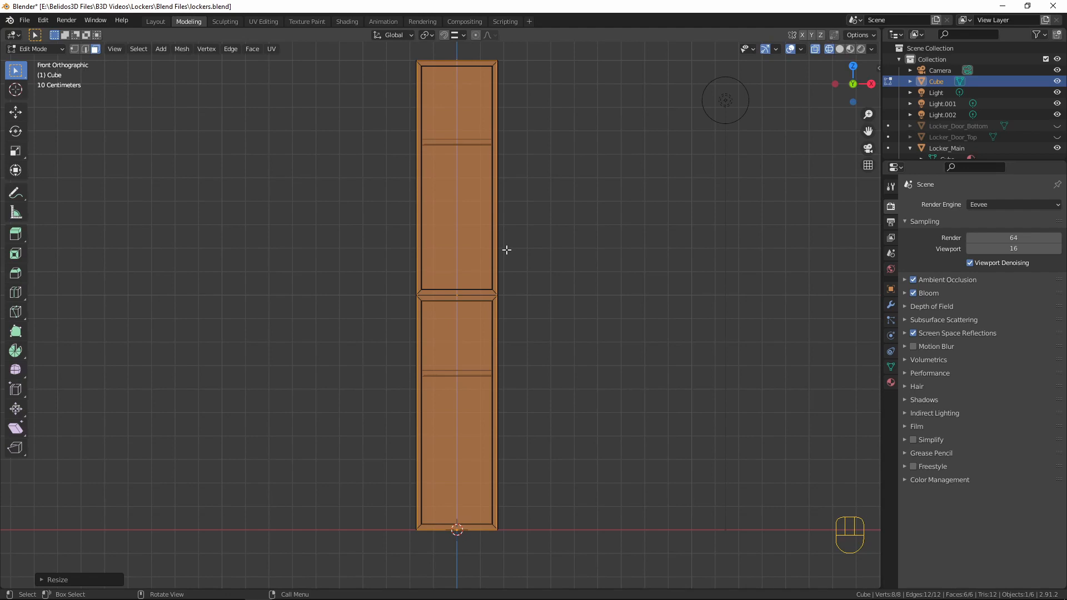
pyautogui.press('KP_3')
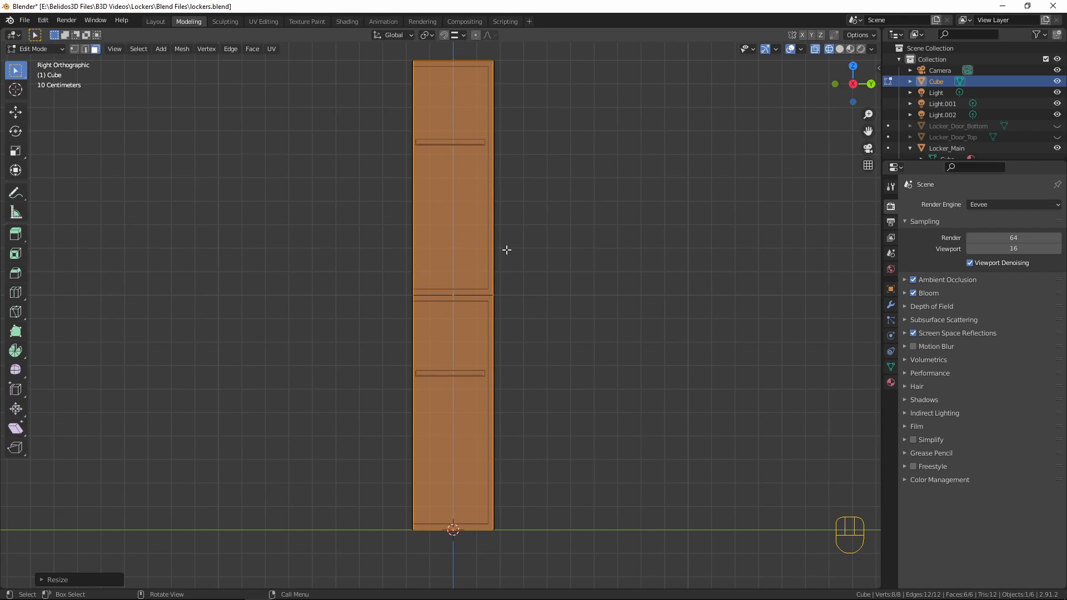
pyautogui.moveTo(396, 225); pyautogui.dragTo(452, 238, button='middle')
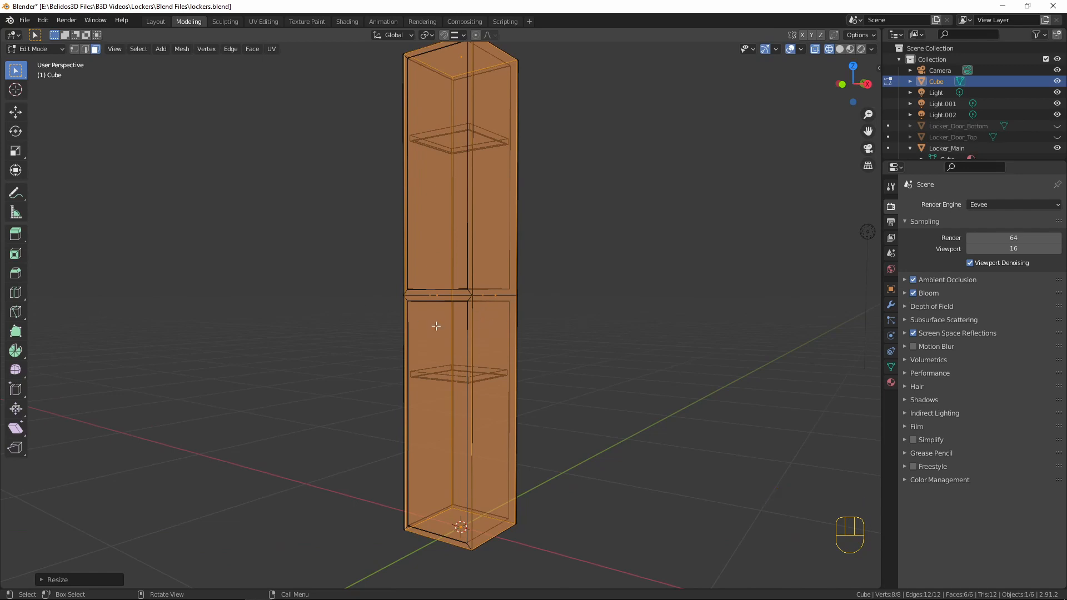
# Step: Cut one horizontal edge loop around the middle of the cube's mesh and switch to face selection
pyautogui.hotkey('ctrl', 'r')
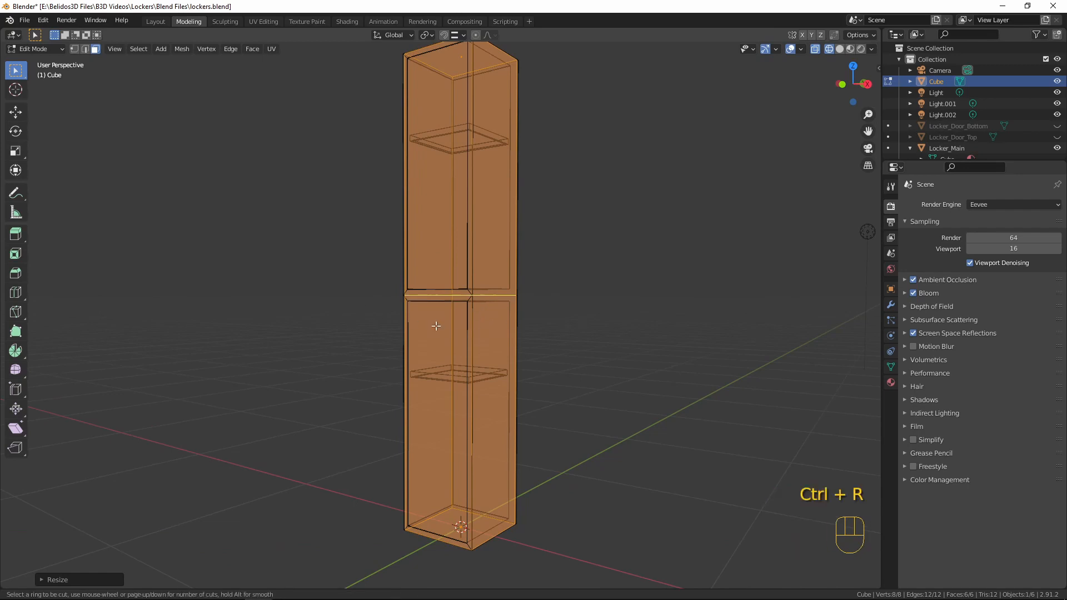
pyautogui.click(437, 327)
pyautogui.moveTo(498, 362); pyautogui.dragTo(511, 380, button='middle')
pyautogui.press('3')
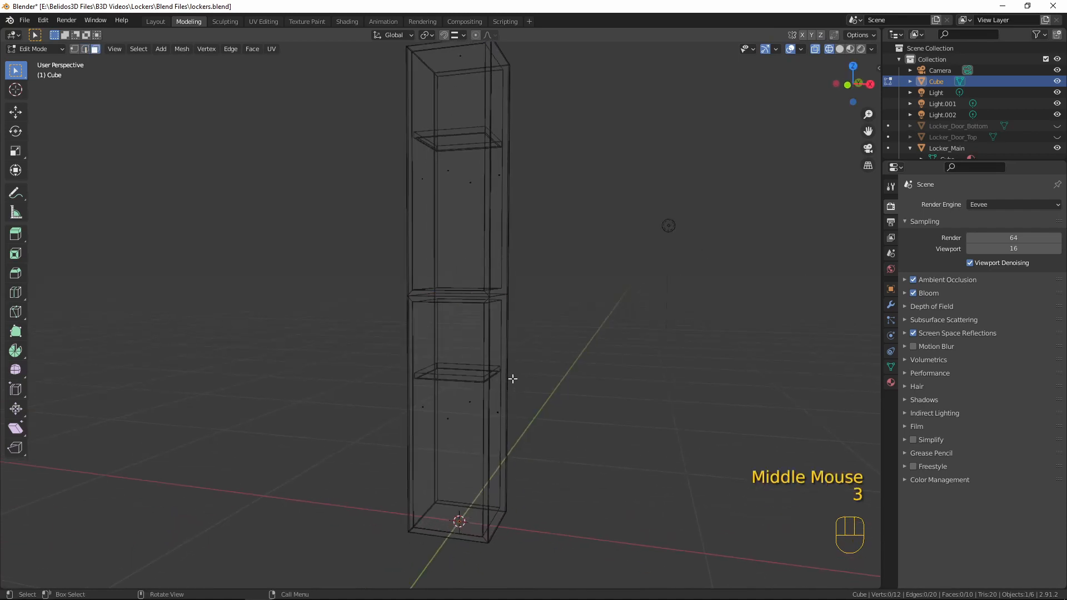
# Step: Inset the upper and lower front faces individually to match the inner edges of the locker's frame
pyautogui.click(443, 176)
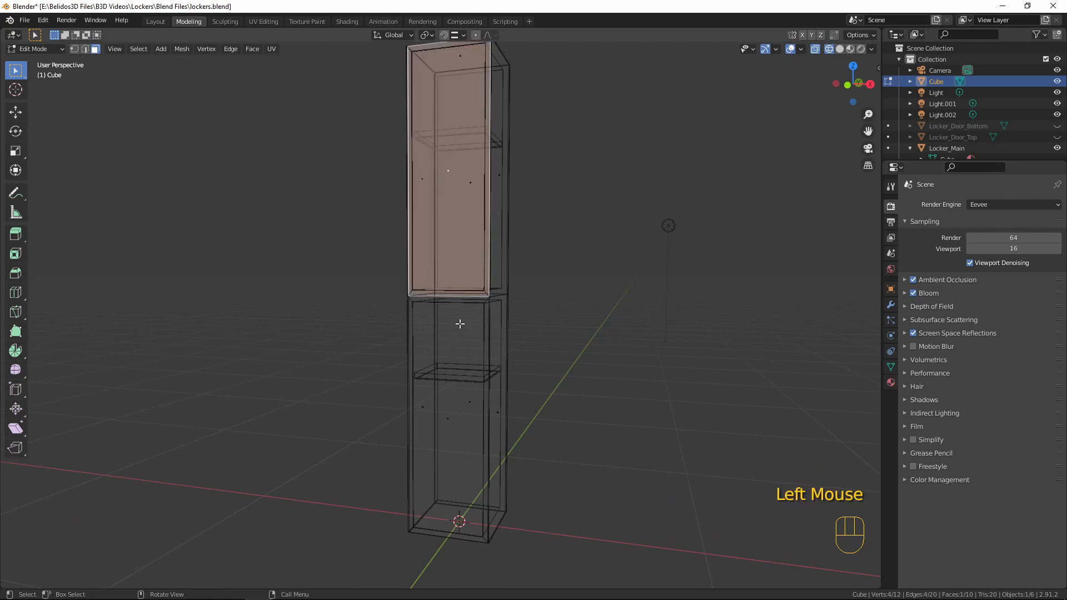
pyautogui.keyDown('shift'); pyautogui.click(439, 420); pyautogui.keyUp('shift')
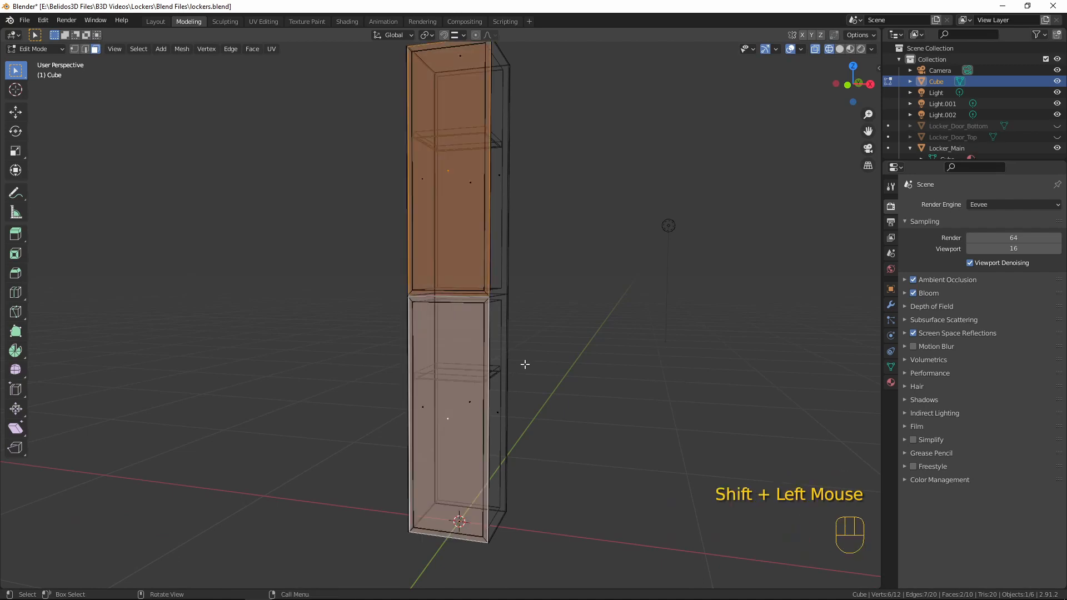
pyautogui.press('KP_1')
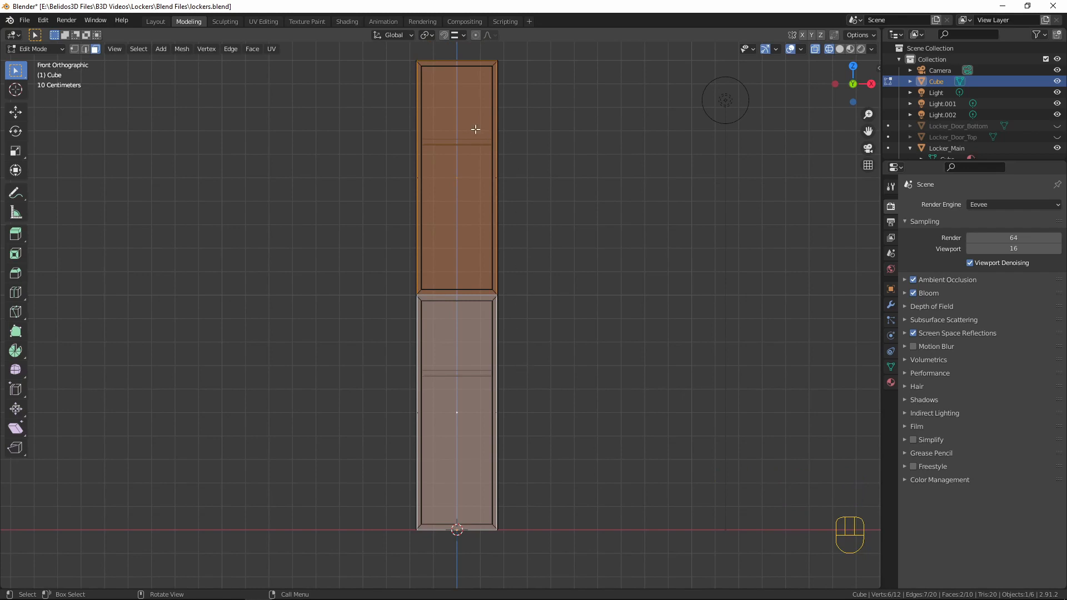
pyautogui.moveTo(475, 130); pyautogui.dragTo(461, 203, button='middle')
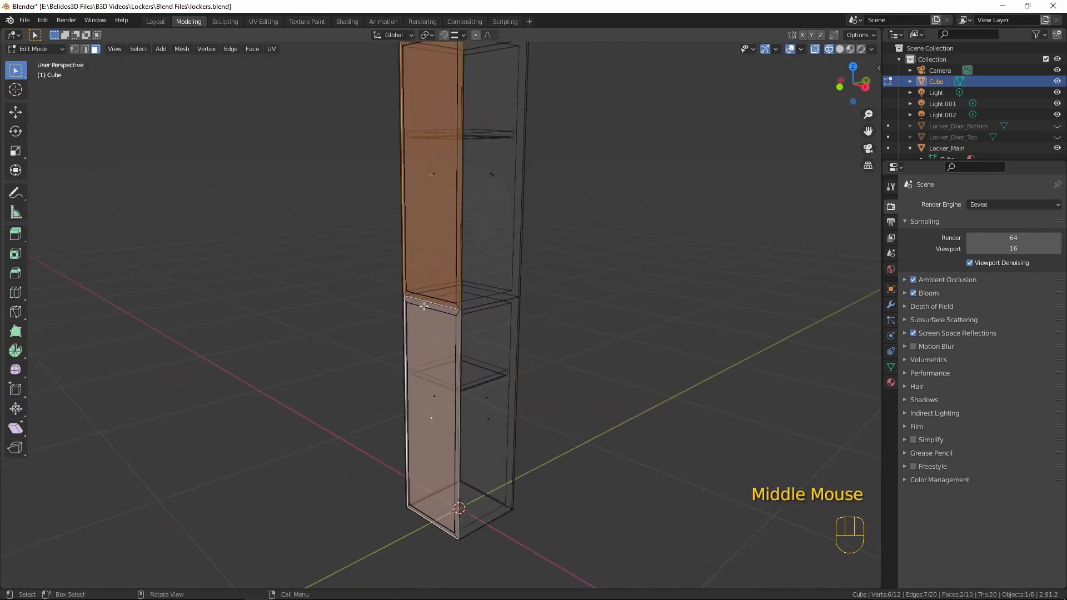
pyautogui.press('KP_1')
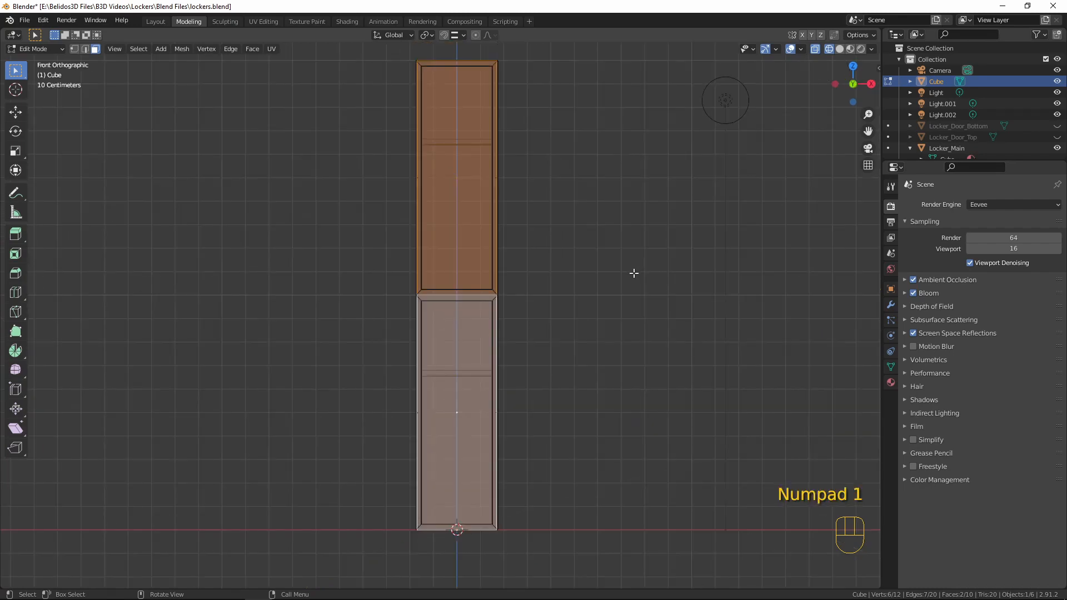
pyautogui.press('i')
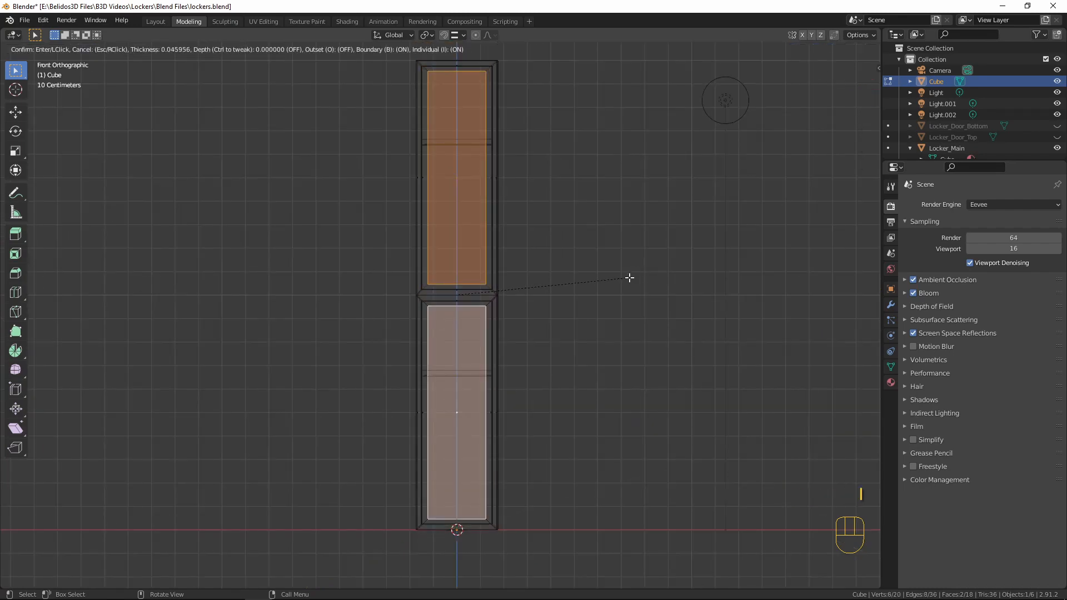
pyautogui.press('shift')
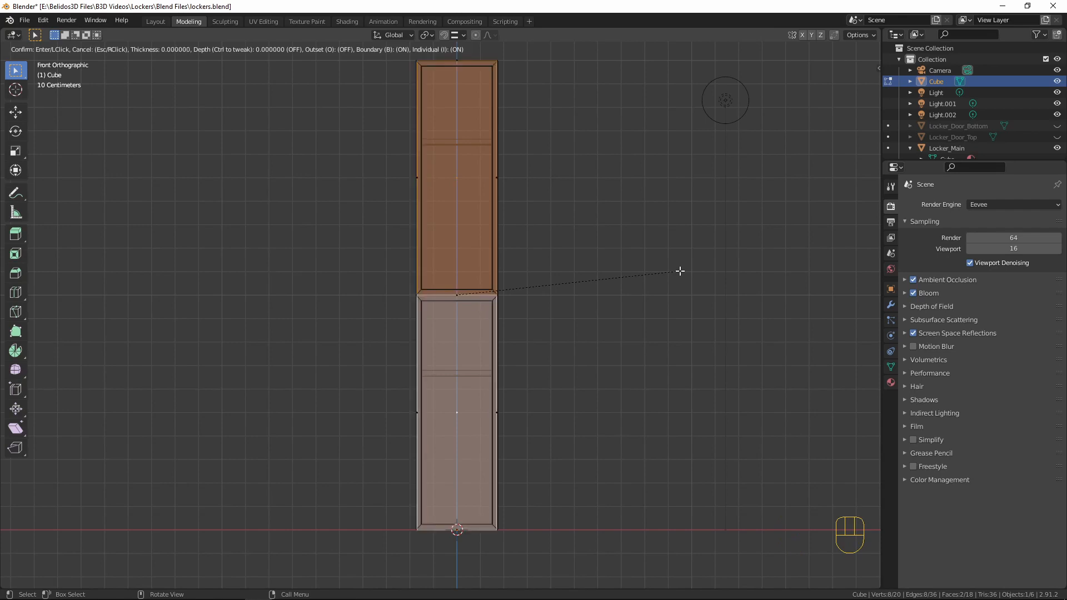
pyautogui.press('i')
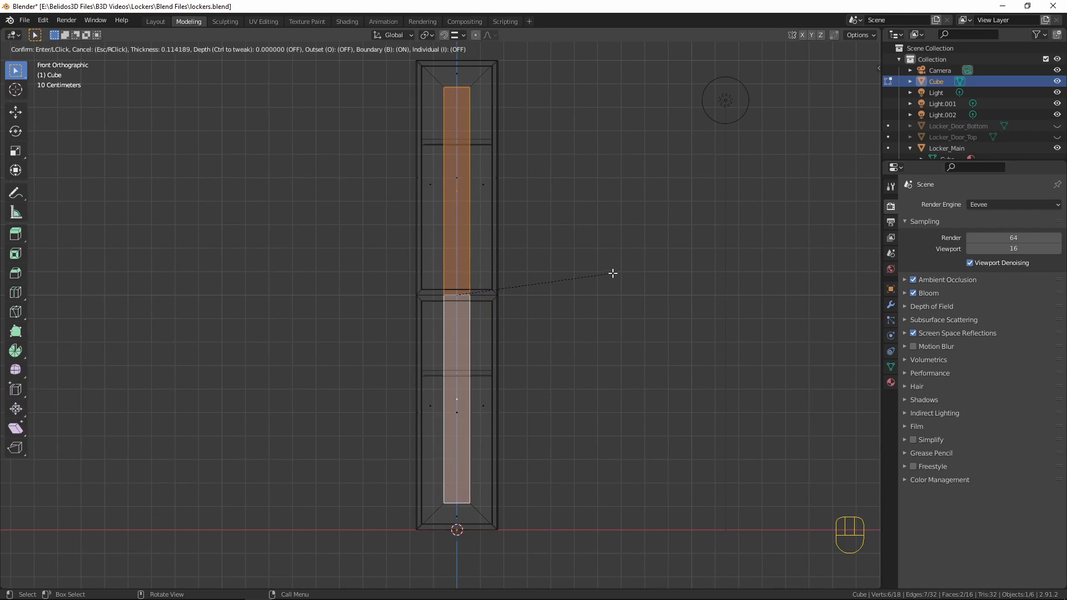
pyautogui.press('i')
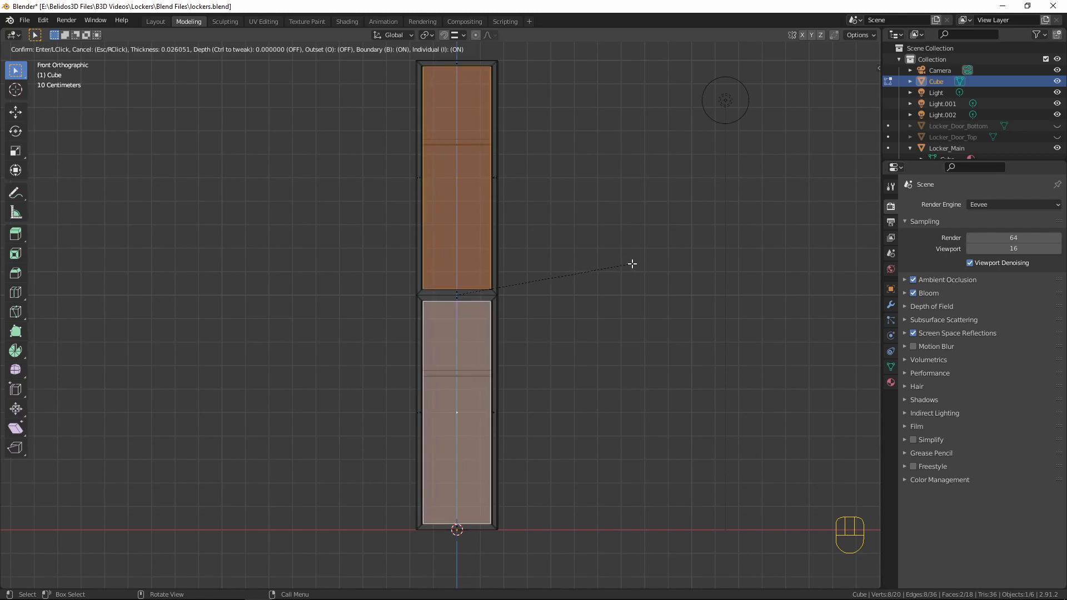
pyautogui.click(632, 263)
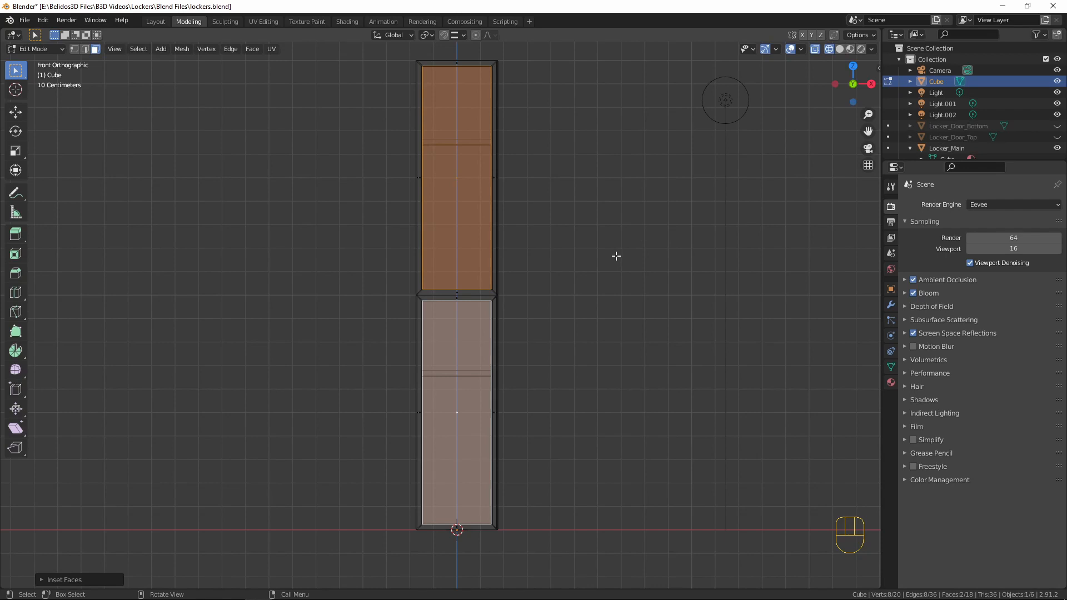
# Step: Extrude the two inset faces inward to the locker's back panel and return to rendered shading
pyautogui.moveTo(616, 256); pyautogui.dragTo(497, 292, button='middle')
pyautogui.press('KP_3')
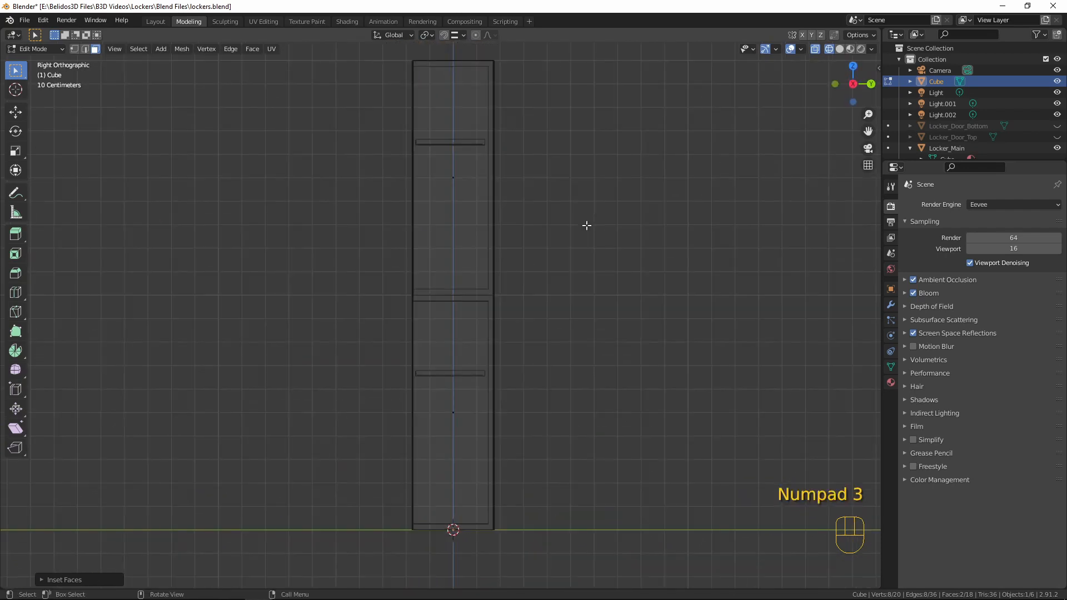
pyautogui.press('e')
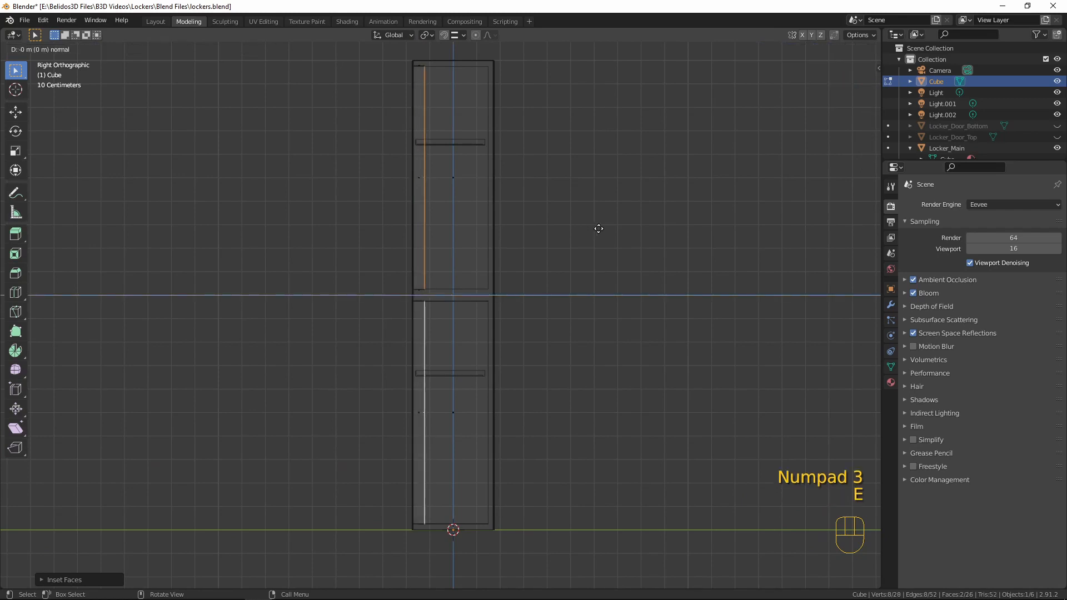
pyautogui.click(658, 229)
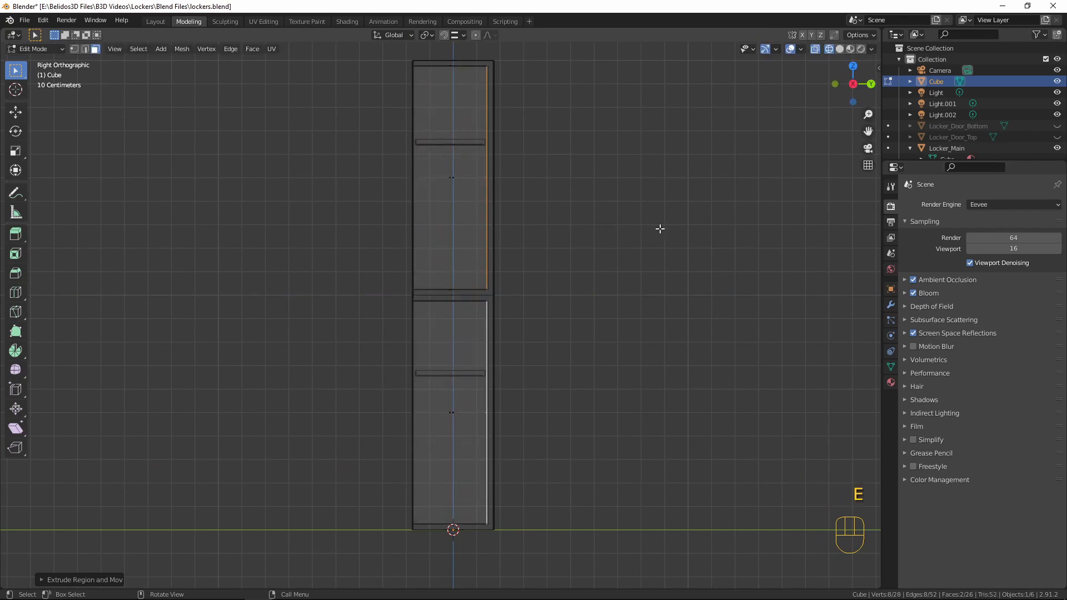
pyautogui.hotkey('shift', 'z')
pyautogui.moveTo(626, 255)
pyautogui.mouseDown(button='middle')
pyautogui.moveTo(714, 241)
pyautogui.moveTo(738, 257)
pyautogui.moveTo(717, 276)
pyautogui.moveTo(639, 285)
pyautogui.moveTo(646, 260)
pyautogui.moveTo(617, 247)
pyautogui.moveTo(634, 257)
pyautogui.moveTo(580, 254)
pyautogui.mouseUp(button='middle')
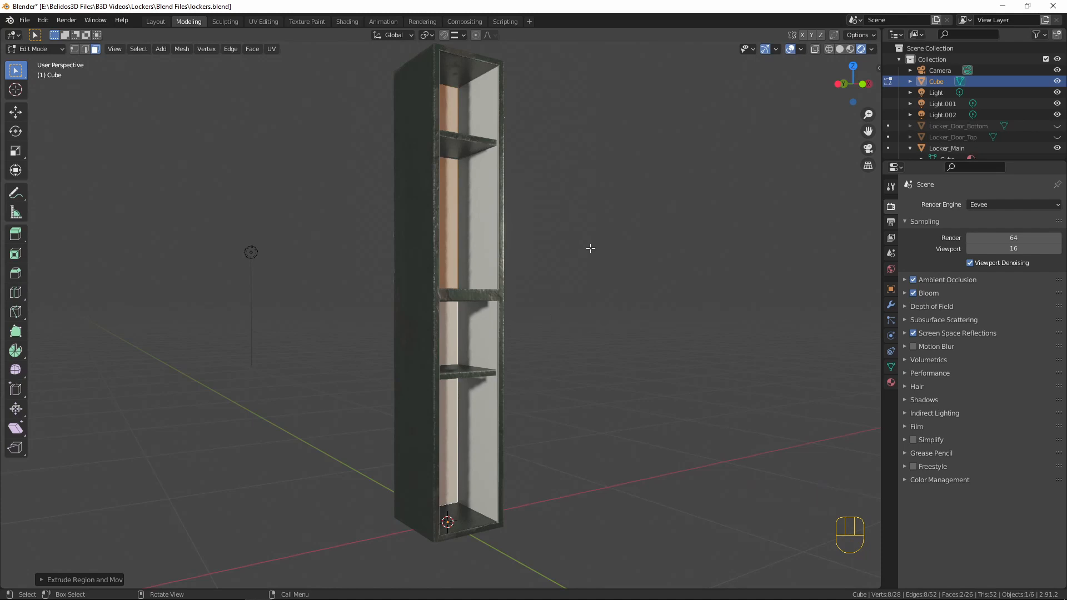
# Step: Leave mesh editing and rename the new cube around the locker body as Locker_Main.collision
pyautogui.press('Tab')
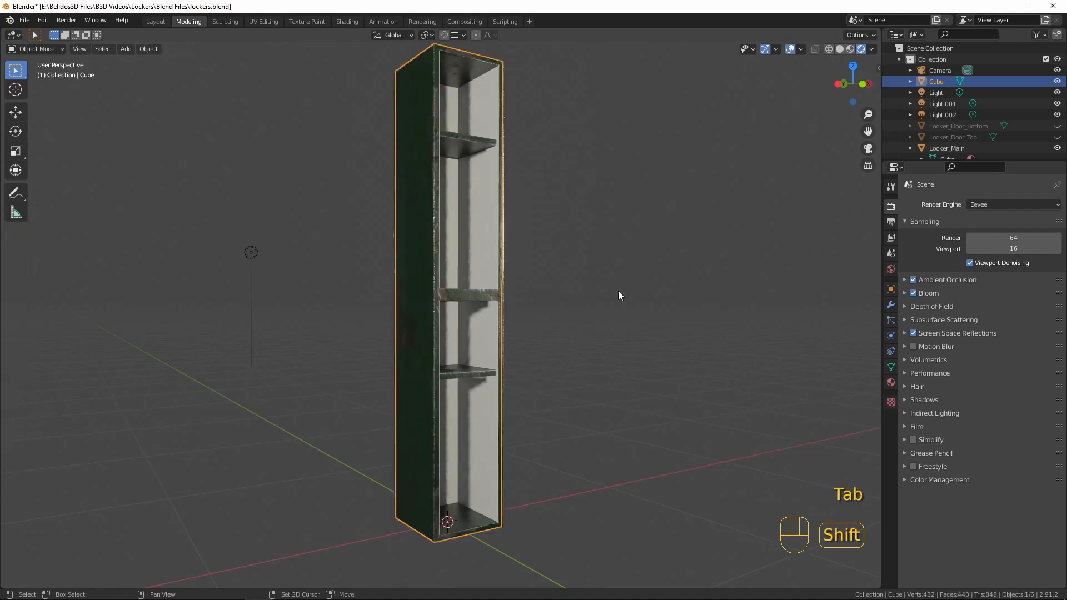
pyautogui.keyDown('shift'); pyautogui.moveTo(603, 242); pyautogui.dragTo(584, 290, button='middle'); pyautogui.keyUp('shift')
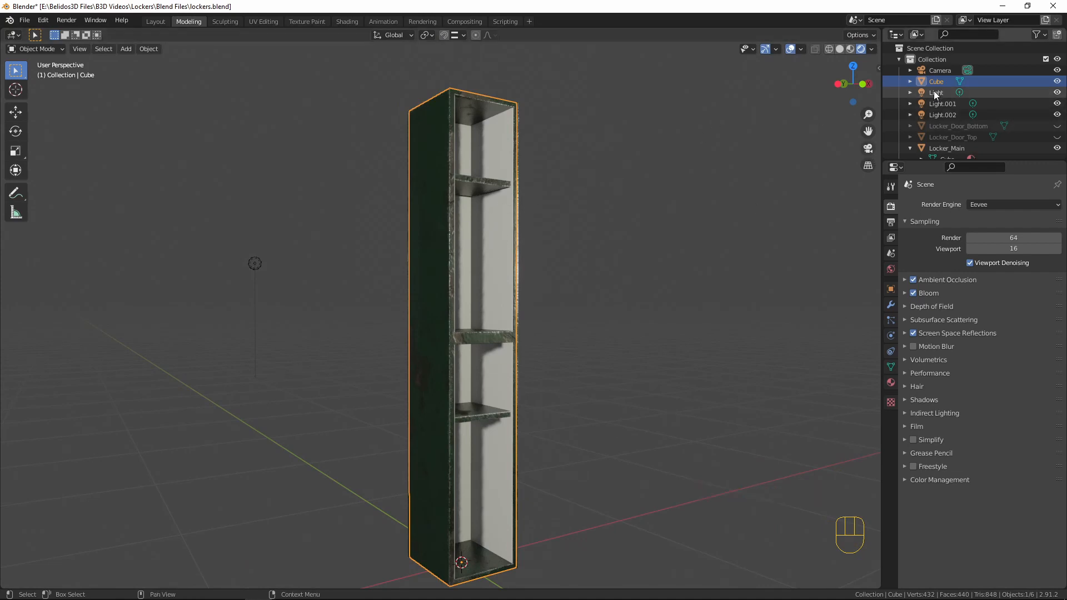
pyautogui.click(947, 147)
pyautogui.doubleClick(946, 148)
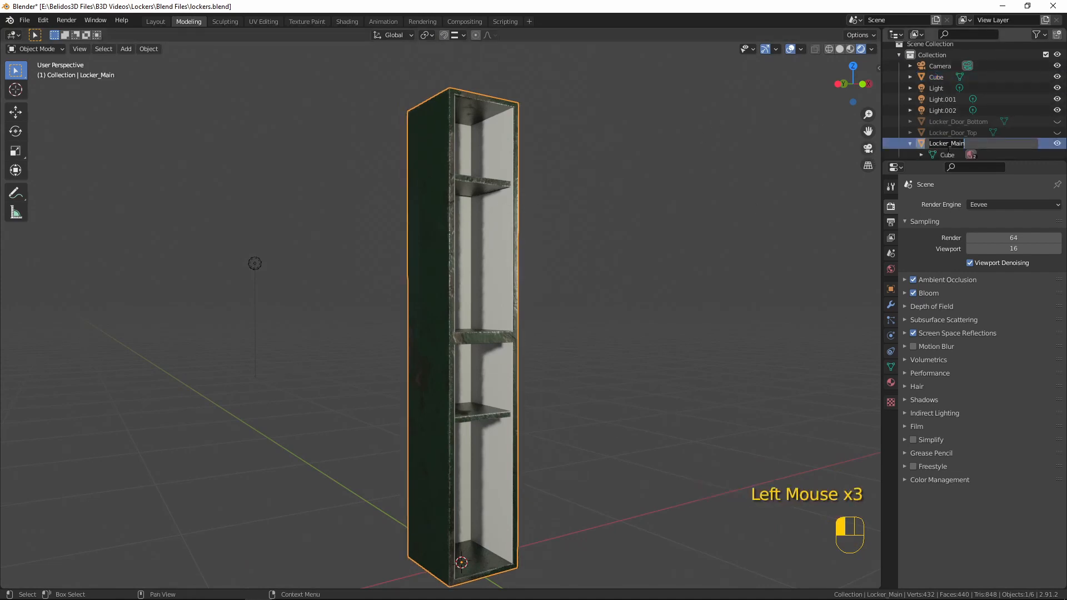
pyautogui.doubleClick(932, 81)
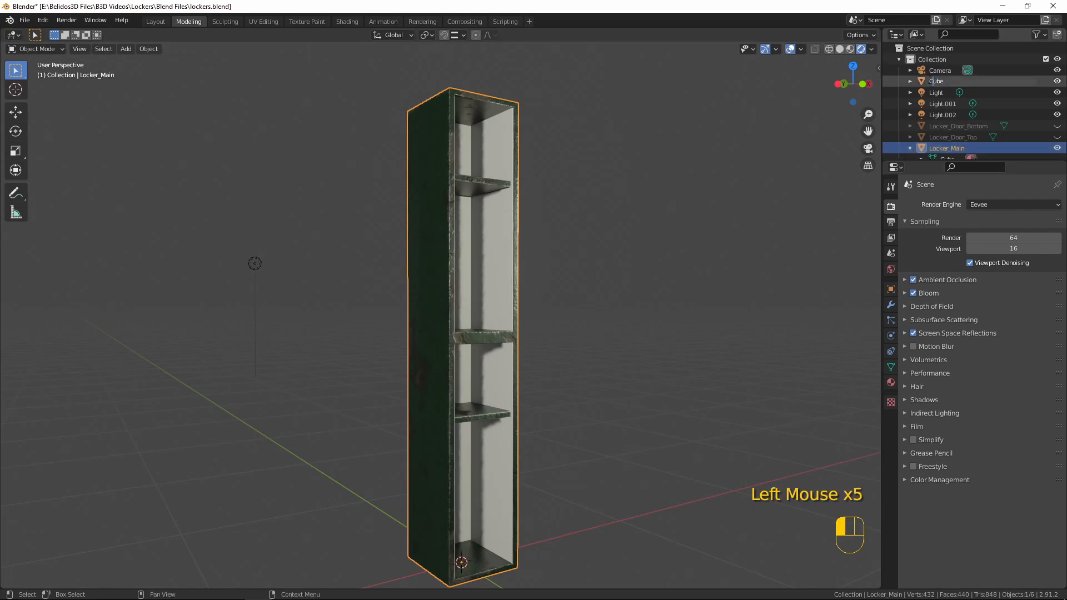
pyautogui.press('BackSpace')
pyautogui.write('Locker_Main')
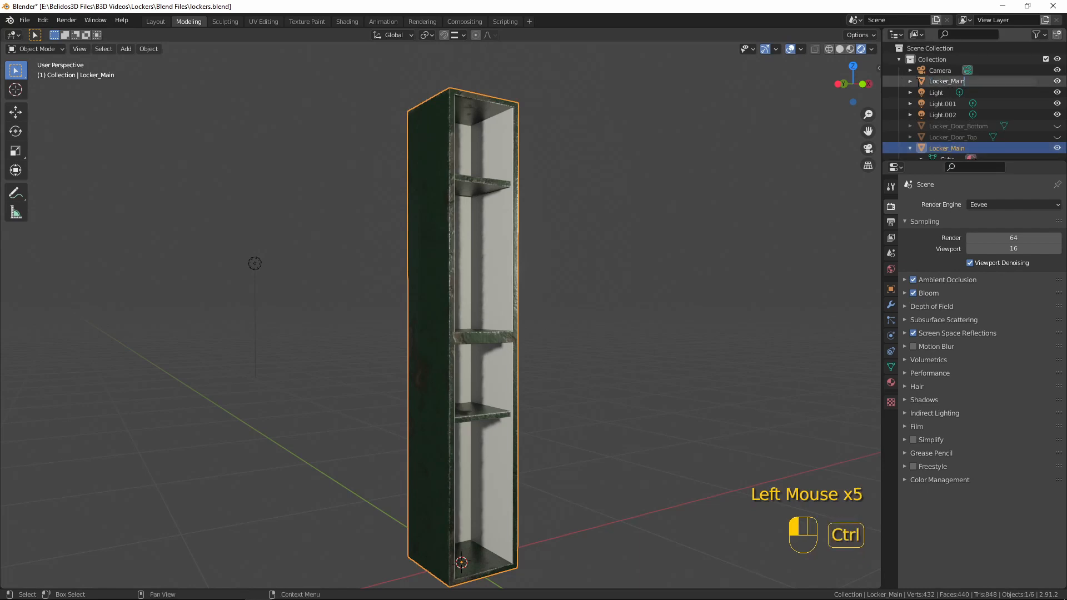
pyautogui.write('.colli')
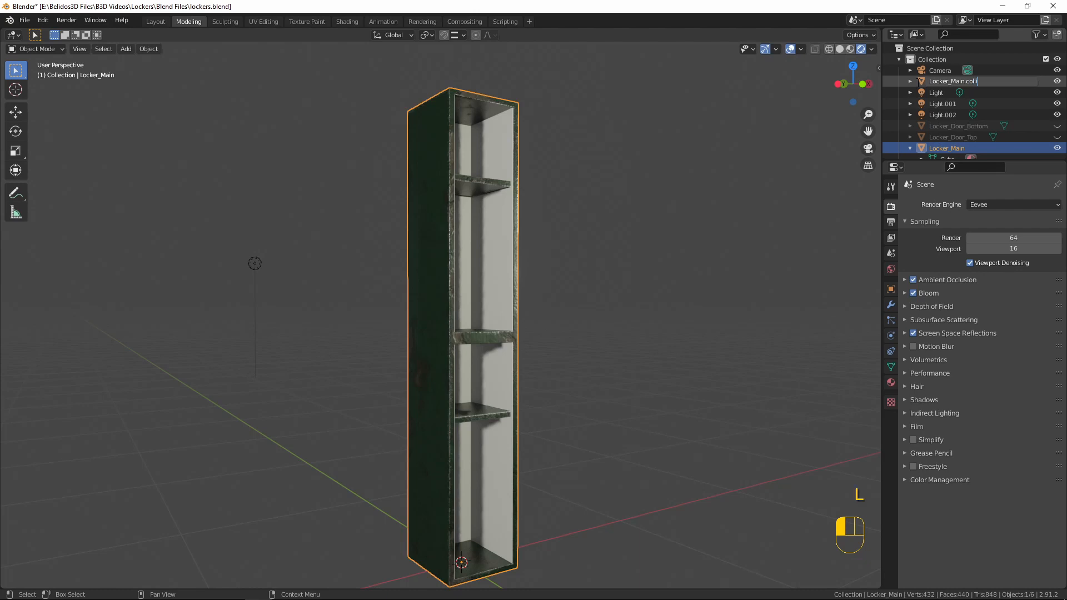
pyautogui.write('sion')
pyautogui.click(916, 82)
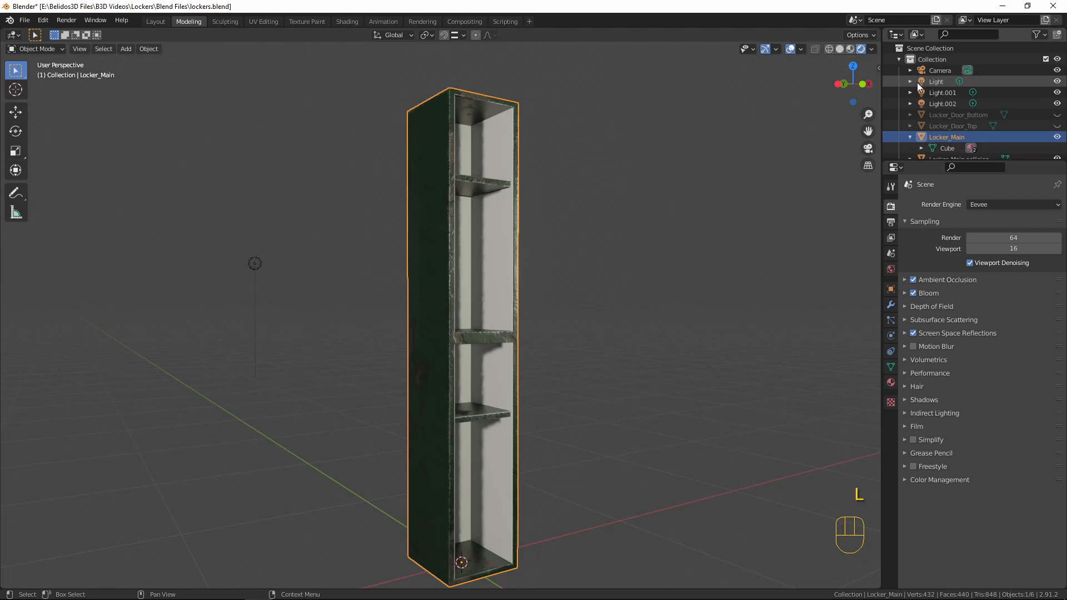
# Step: Parent Locker_Main.collision to Locker_Main with the Object (Keep Transform) option
pyautogui.scroll(-1, 971, 113)
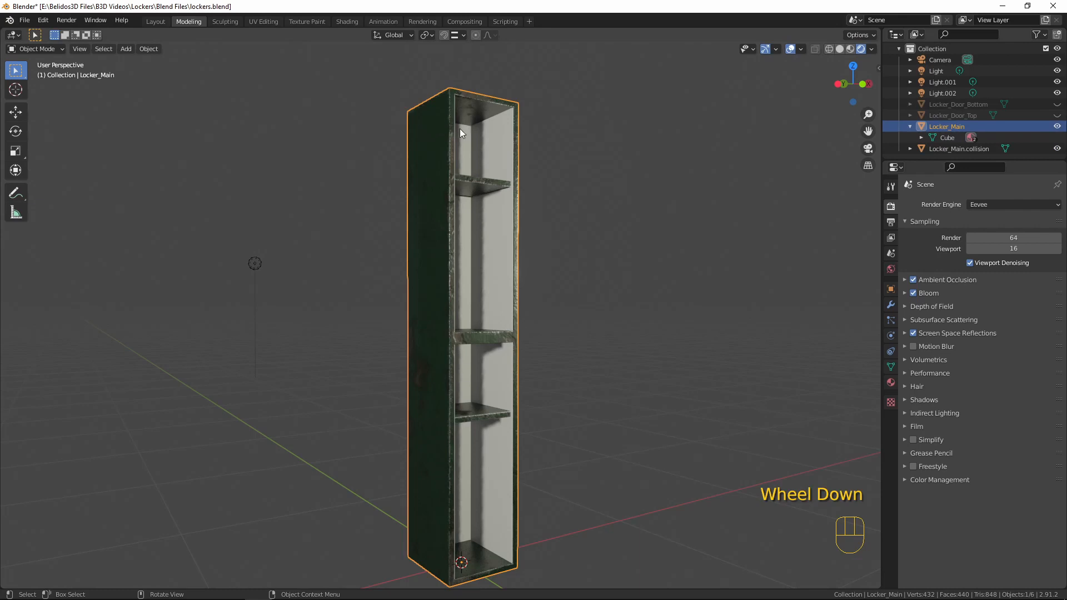
pyautogui.press('shift')
pyautogui.keyDown('shift'); pyautogui.click(434, 147); pyautogui.keyUp('shift')
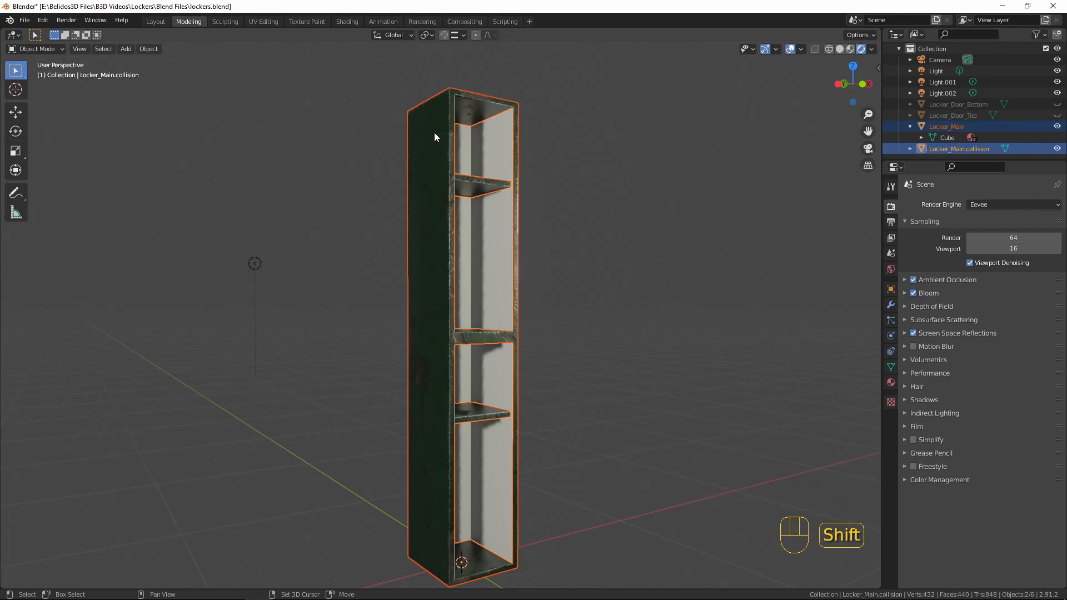
pyautogui.keyDown('shift'); pyautogui.click(434, 137); pyautogui.keyUp('shift')
pyautogui.scroll(-1, 532, 165)
pyautogui.scroll(2, 568, 222)
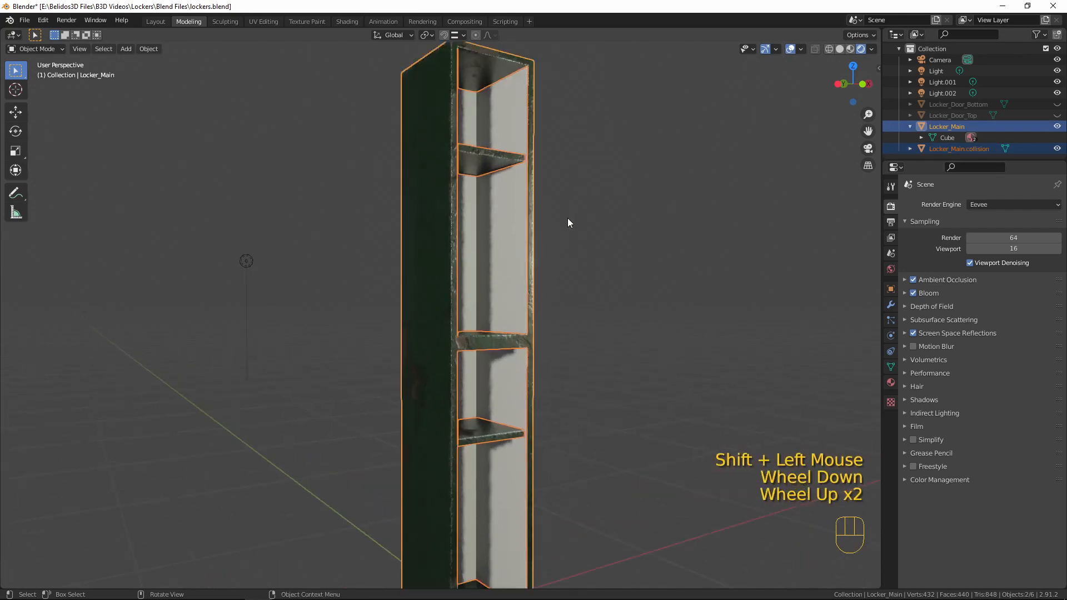
pyautogui.moveTo(567, 223); pyautogui.dragTo(615, 308, button='middle')
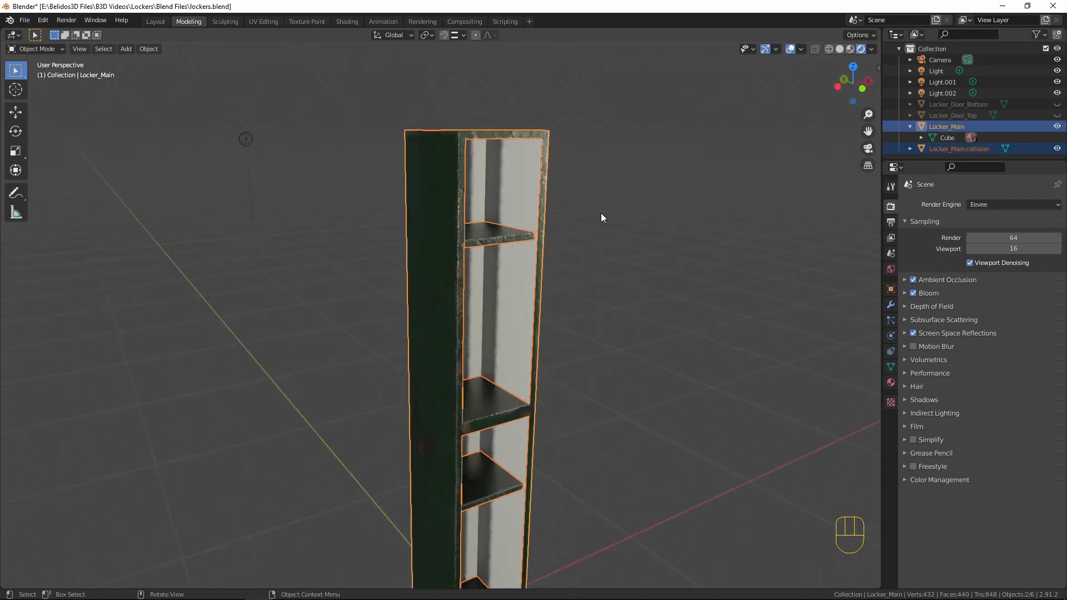
pyautogui.scroll(2, 595, 220)
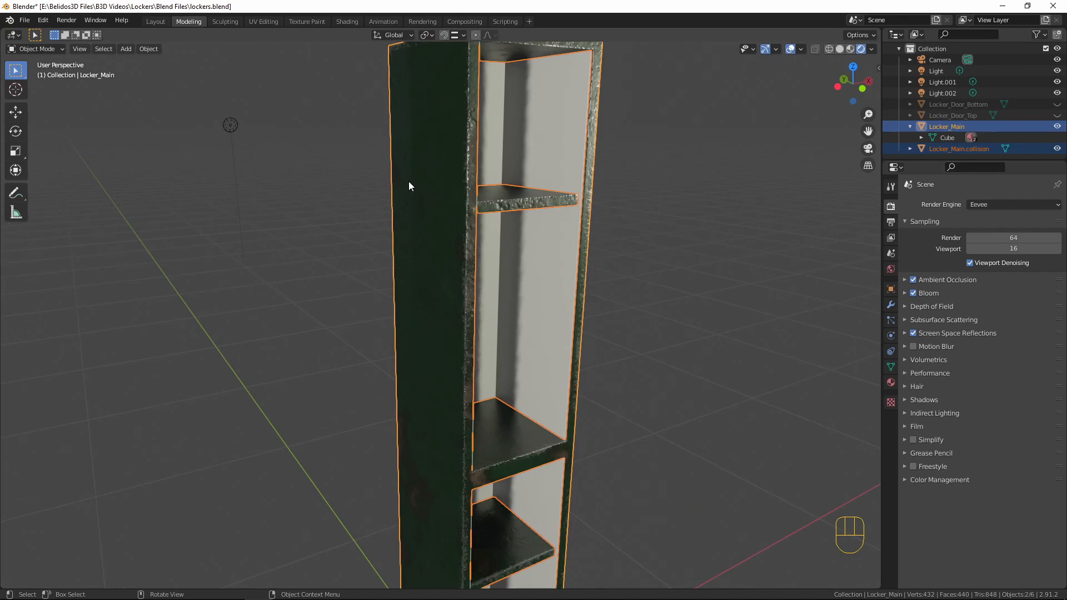
pyautogui.scroll(-2, 585, 170)
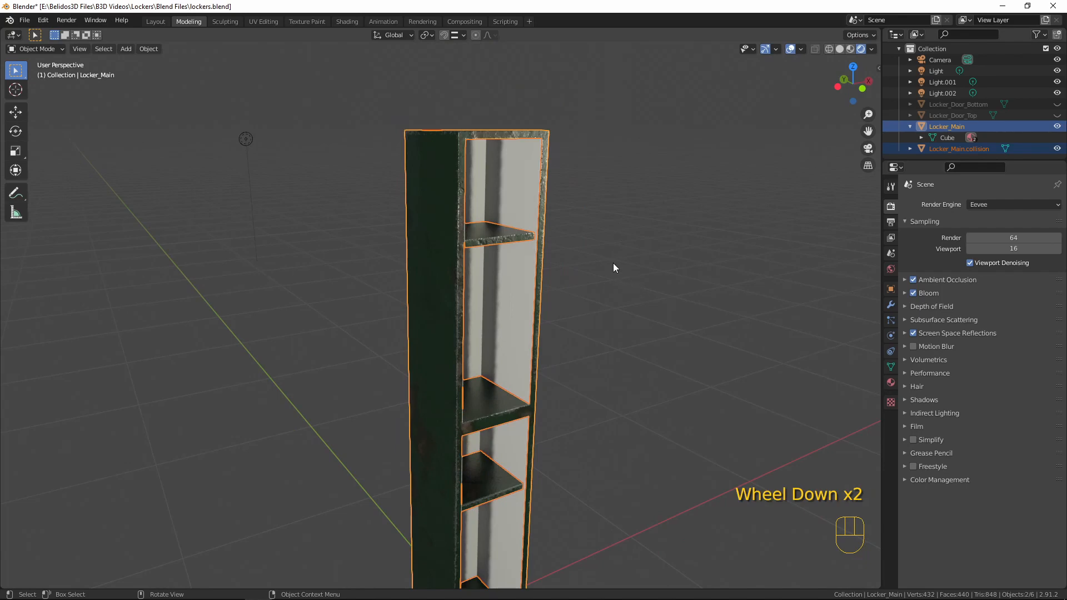
pyautogui.hotkey('ctrl', 'p')
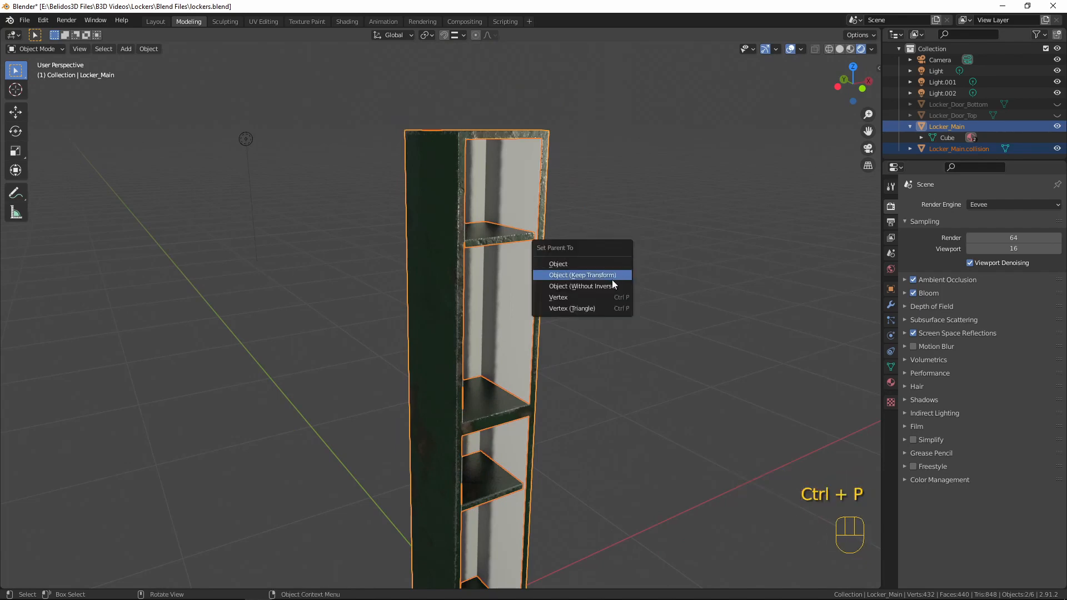
pyautogui.click(591, 275)
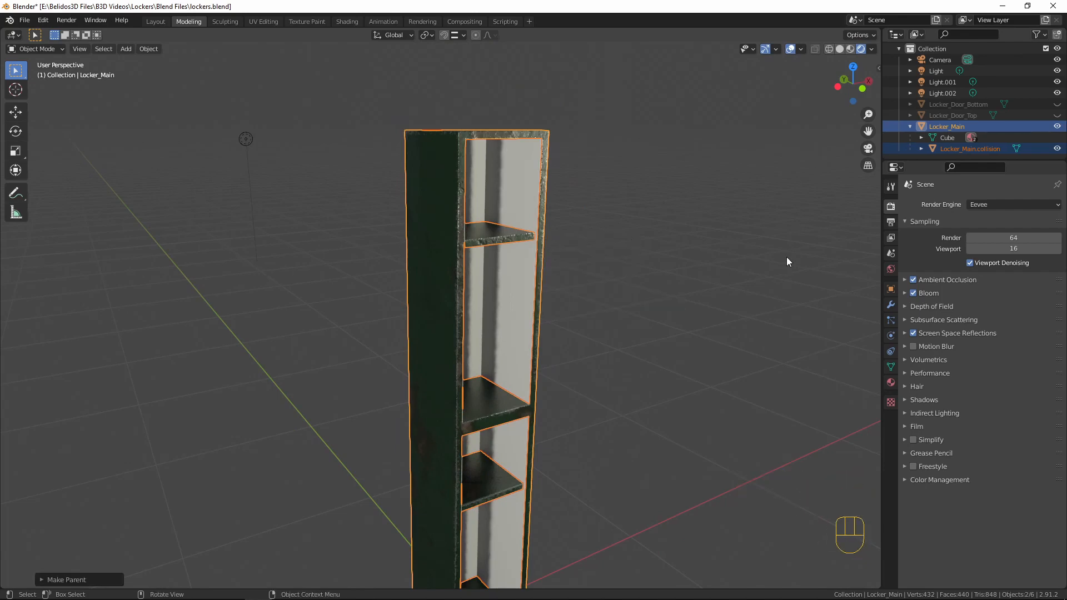
# Step: Enlarge the outliner, unhide both locker doors, and hide Locker_Main and its collision mesh
pyautogui.scroll(-2, 983, 128)
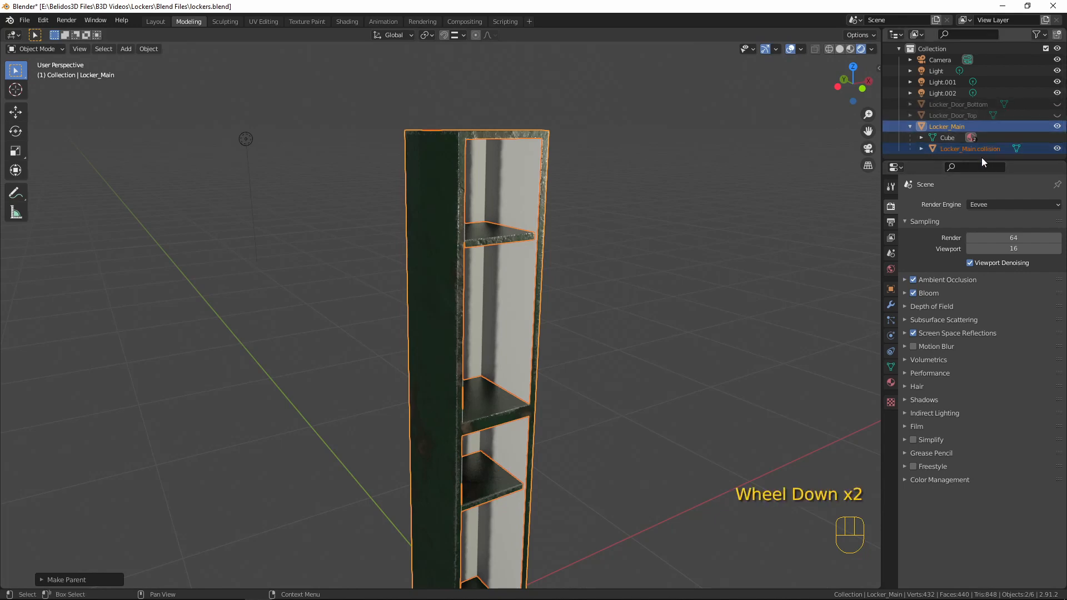
pyautogui.moveTo(980, 161); pyautogui.dragTo(980, 287)
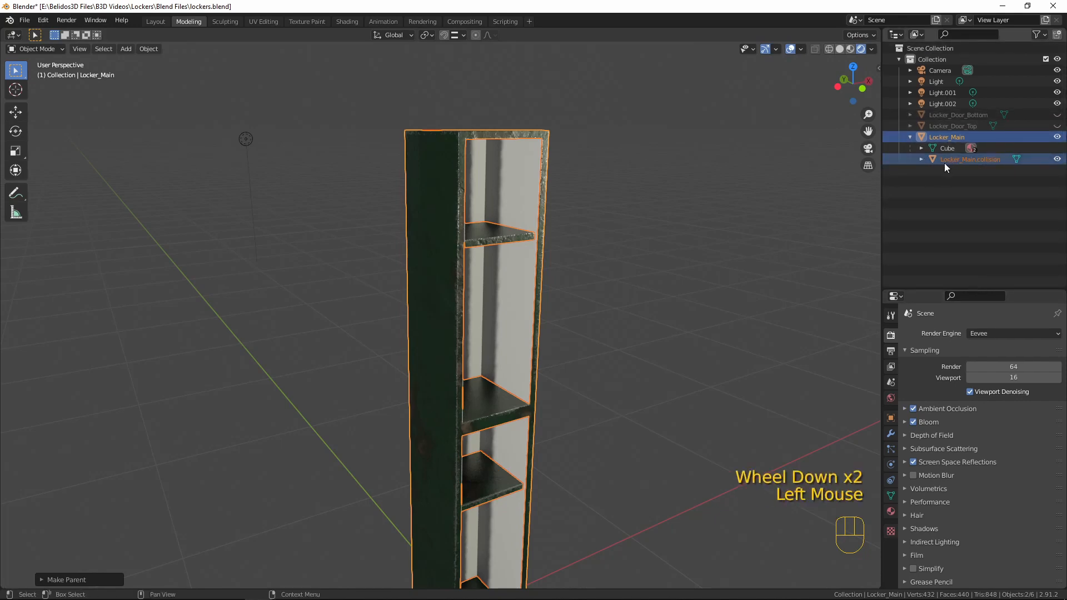
pyautogui.keyDown('ctrl'); pyautogui.click(989, 136); pyautogui.keyUp('ctrl')
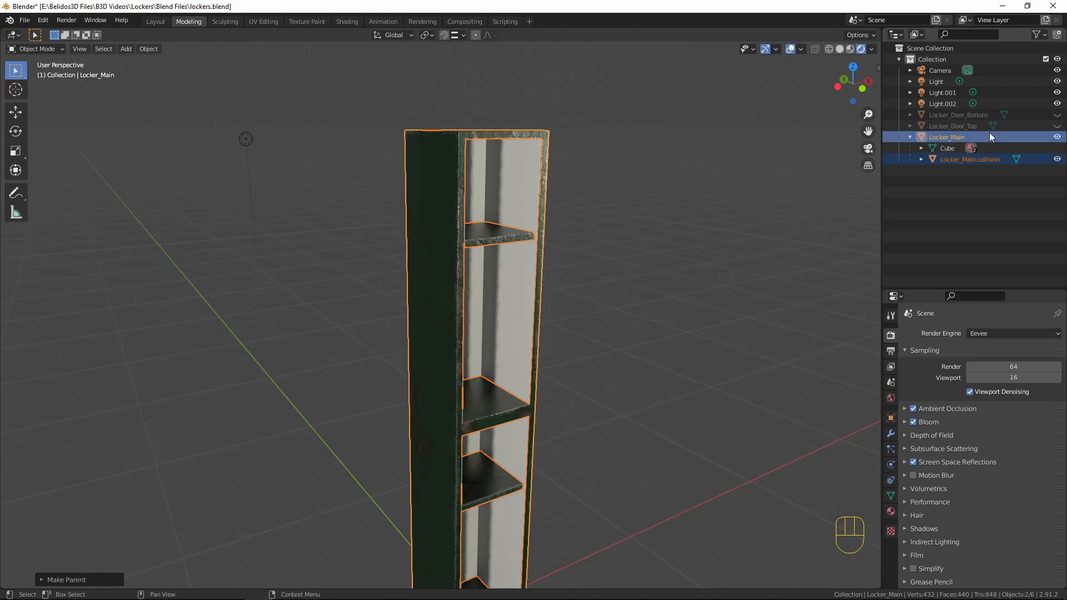
pyautogui.click(910, 136)
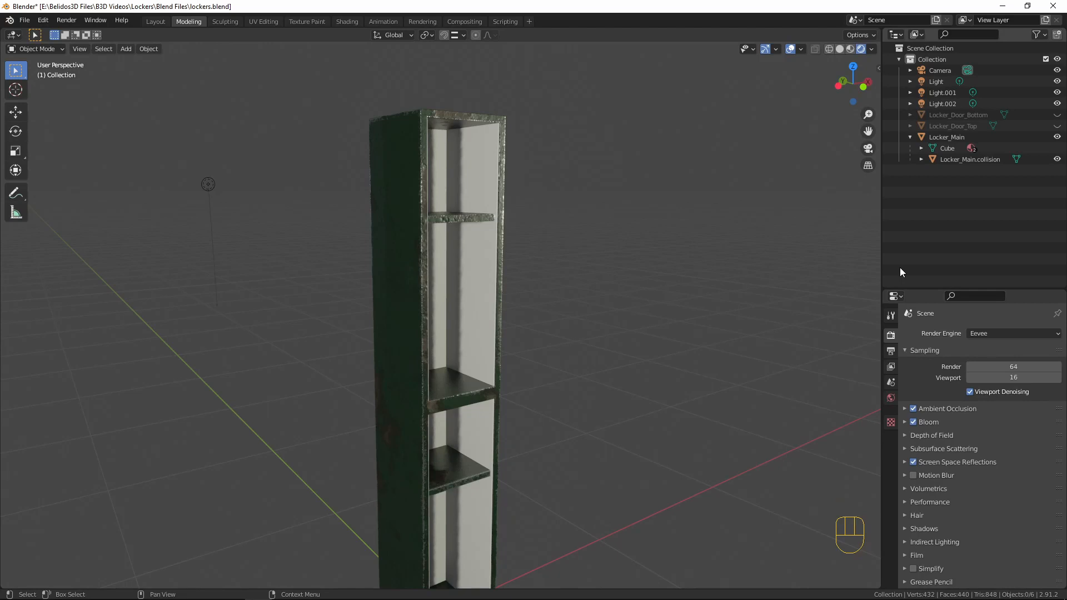
pyautogui.click(1056, 115)
pyautogui.click(1056, 126)
pyautogui.click(1056, 137)
pyautogui.click(1056, 159)
# Step: Add a new cube at the 3D cursor and view it in wireframe from the front
pyautogui.scroll(-4, 611, 367)
pyautogui.moveTo(611, 367); pyautogui.dragTo(492, 411, button='middle')
pyautogui.press('KP_1')
pyautogui.hotkey('shift', 'a')
pyautogui.moveTo(461, 369)
pyautogui.click(541, 147)
pyautogui.hotkey('shift', 'z')
pyautogui.keyDown('shift'); pyautogui.moveTo(547, 435); pyautogui.dragTo(550, 295, button='middle'); pyautogui.keyUp('shift')
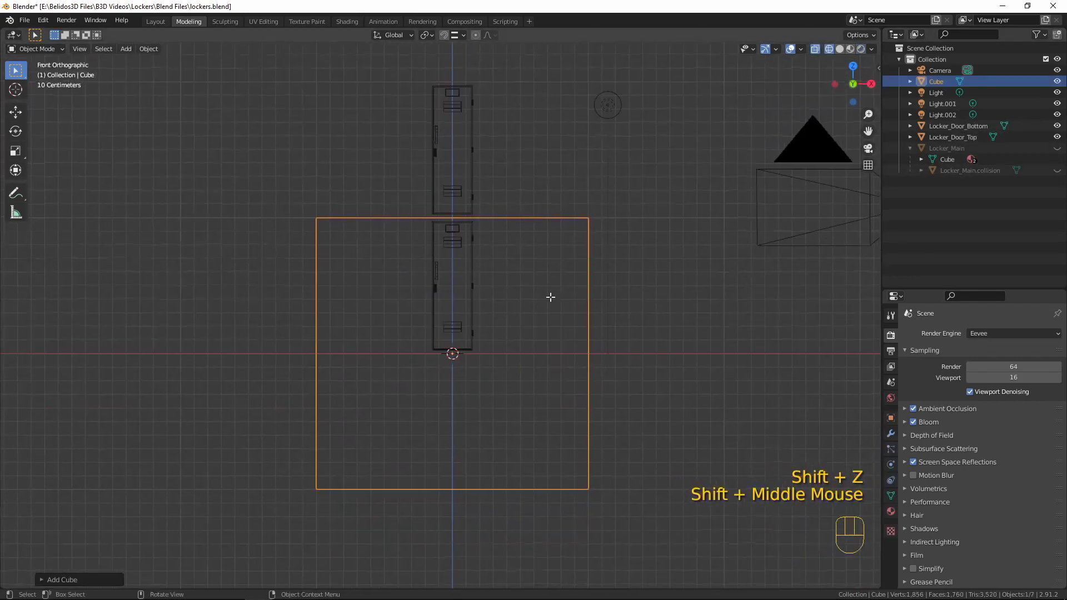
# Step: Move the new cube's bottom and top faces along Z to match the lower door's height
pyautogui.press('Tab')
pyautogui.moveTo(658, 445); pyautogui.dragTo(271, 585)
pyautogui.press('g')
pyautogui.press('z')
pyautogui.click(463, 344)
pyautogui.moveTo(267, 179); pyautogui.dragTo(616, 238)
pyautogui.press('g')
pyautogui.press('z')
pyautogui.click(622, 242)
# Step: Move the cube's two side faces along X to match the lower door's width
pyautogui.moveTo(291, 206); pyautogui.dragTo(341, 388)
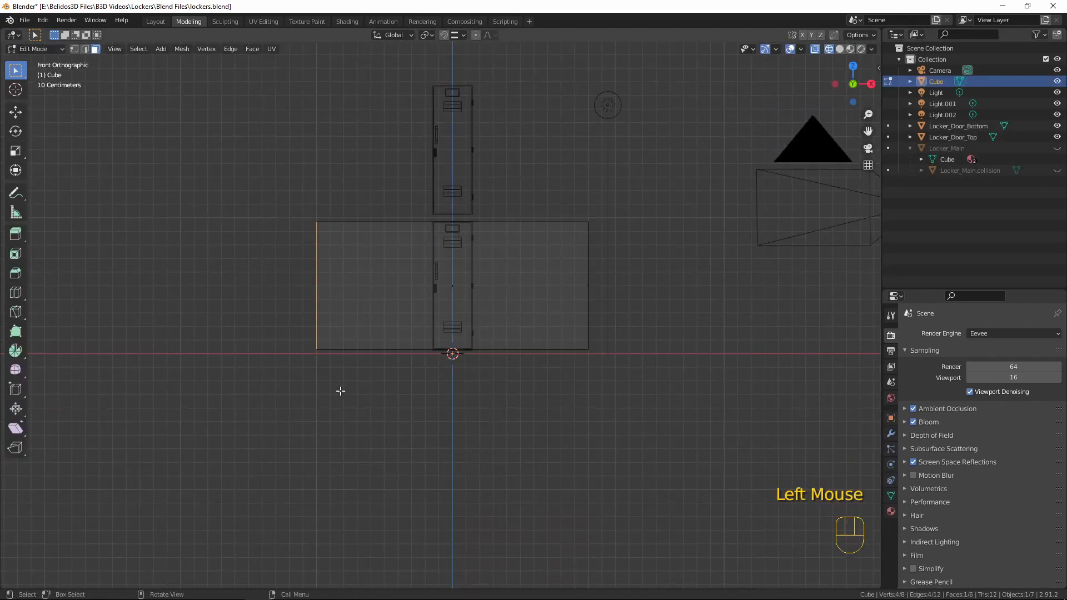
pyautogui.press('g')
pyautogui.press('x')
pyautogui.click(471, 402)
pyautogui.moveTo(562, 204); pyautogui.dragTo(621, 339)
pyautogui.press('x')
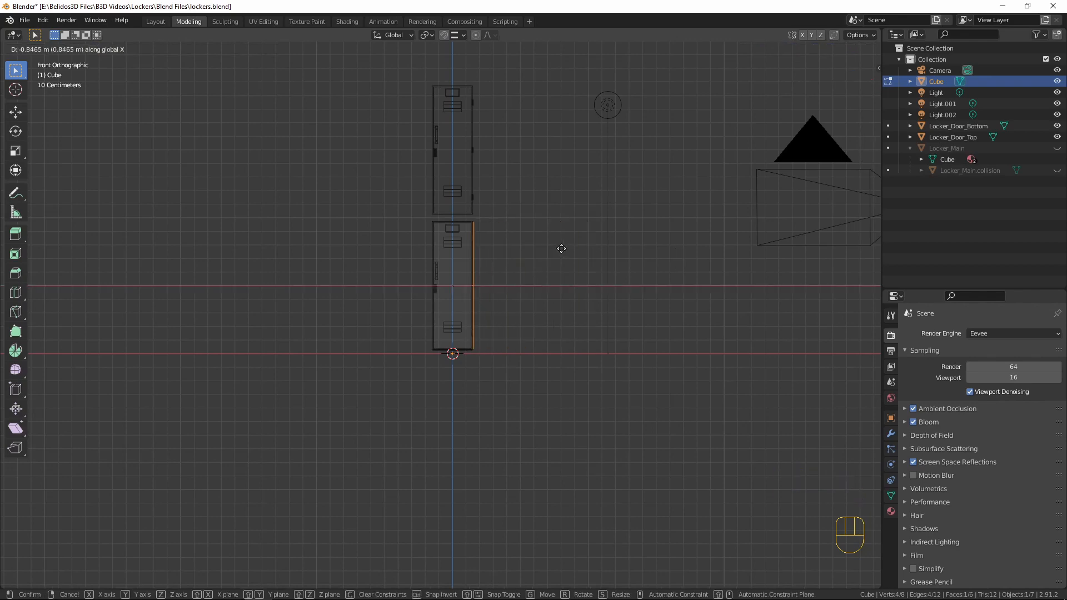
pyautogui.click(562, 248)
# Step: In side view, move the cube's front and back faces along Y to match the lower door's thickness
pyautogui.press('KP_3')
pyautogui.moveTo(559, 190); pyautogui.dragTo(667, 355)
pyautogui.press('g')
pyautogui.press('y')
pyautogui.click(529, 263)
pyautogui.scroll(4, 350, 255)
pyautogui.click(217, 256)
pyautogui.press('g')
pyautogui.press('y')
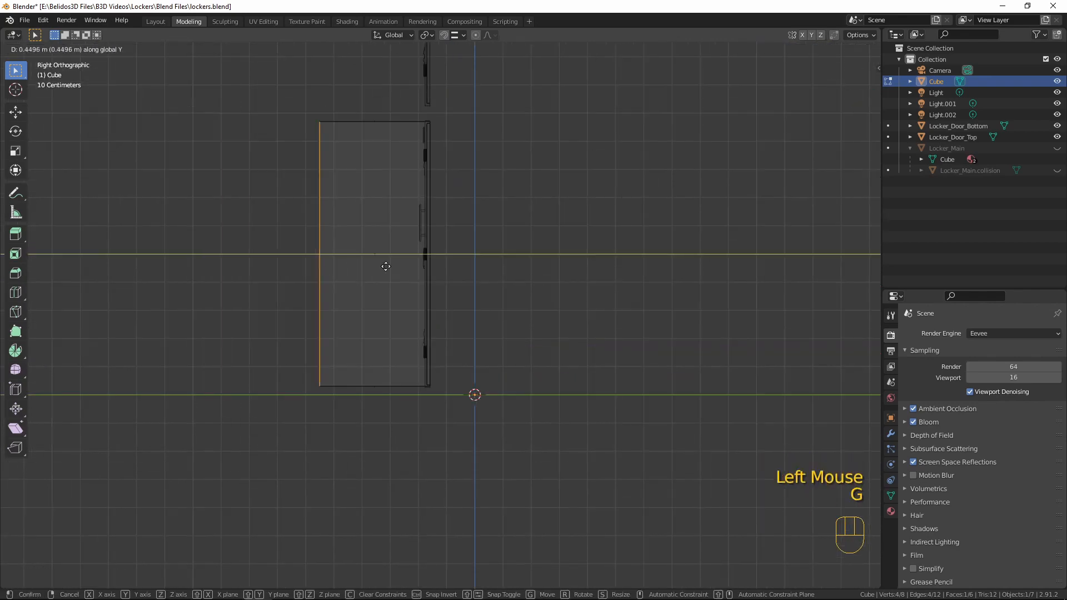
pyautogui.click(489, 258)
pyautogui.scroll(-4, 471, 255)
# Step: Duplicate the fitted door cube and move the copy up about 0.997 m along Z onto the top door
pyautogui.press('Tab')
pyautogui.hotkey('shift', 'd')
pyautogui.press('Escape')
pyautogui.moveTo(471, 255)
pyautogui.mouseDown(button='middle')
pyautogui.moveTo(524, 270)
pyautogui.moveTo(528, 438)
pyautogui.mouseUp(button='middle')
pyautogui.press('KP_3')
pyautogui.scroll(3, 523, 271)
pyautogui.press('g')
pyautogui.press('z')
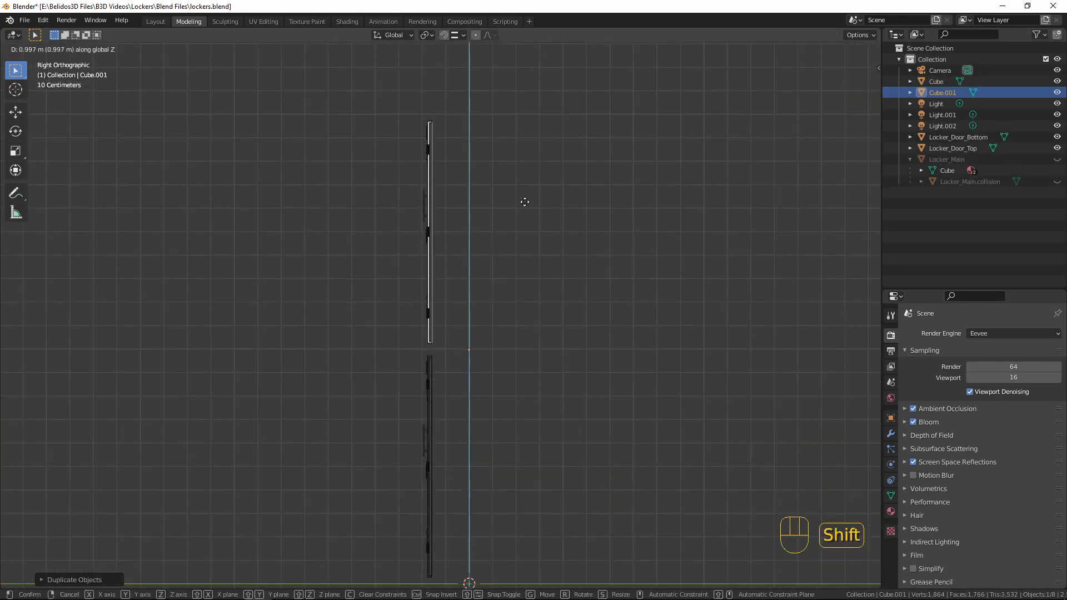
pyautogui.click(524, 202)
# Step: Return to rendered shading and rename the cube around the lower door as Locker_Door_Bottom.collision
pyautogui.moveTo(444, 277); pyautogui.dragTo(524, 315, button='middle')
pyautogui.hotkey('shift', 'z')
pyautogui.click(444, 417)
pyautogui.click(939, 81)
pyautogui.doubleClick(958, 136)
pyautogui.hotkey('ctrl', 'c')
pyautogui.press('Return')
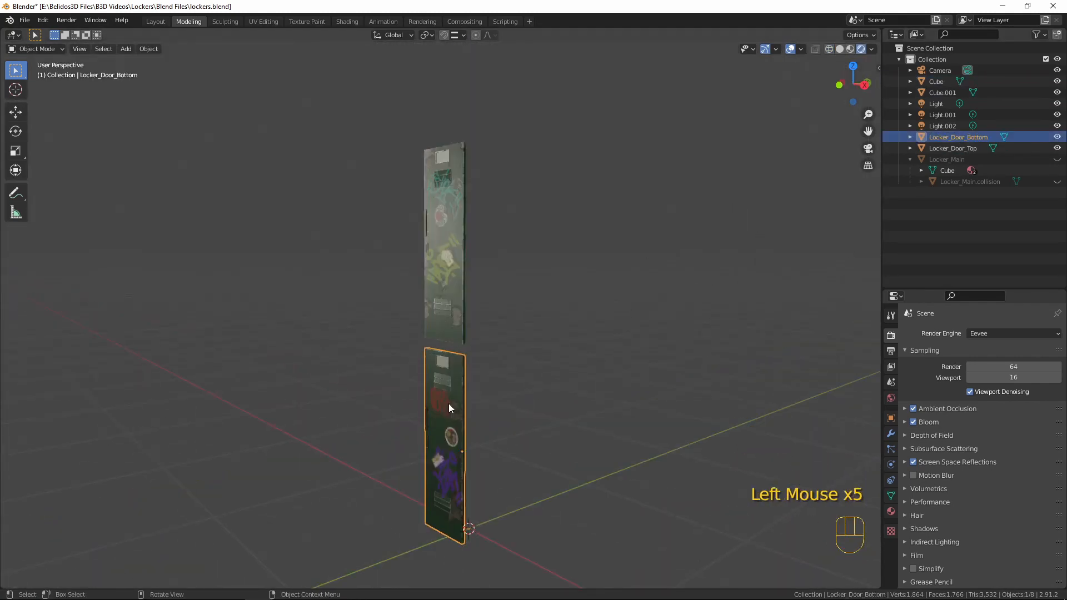
pyautogui.click(450, 410)
pyautogui.doubleClick(941, 82)
pyautogui.hotkey('ctrl', 'v')
pyautogui.write('.collision')
pyautogui.press('Return')
# Step: Rename the duplicated cube around the upper door as Locker_Door_Top.collision
pyautogui.click(448, 288)
pyautogui.doubleClick(952, 147)
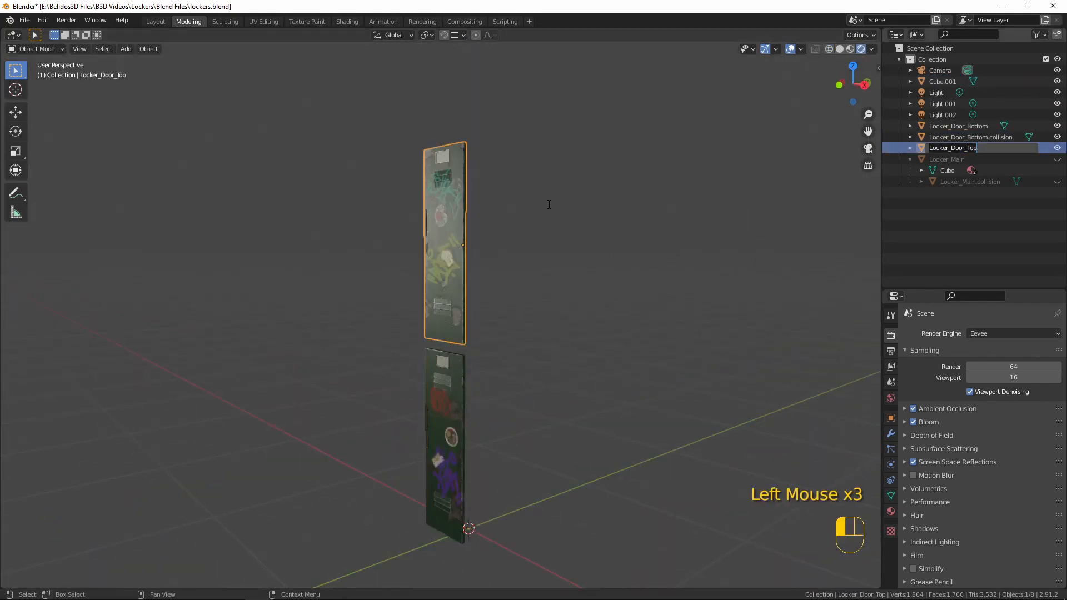
pyautogui.hotkey('ctrl', 'c')
pyautogui.press('Return')
pyautogui.doubleClick(947, 81)
pyautogui.hotkey('ctrl', 'v')
pyautogui.write('.collision')
pyautogui.press('Return')
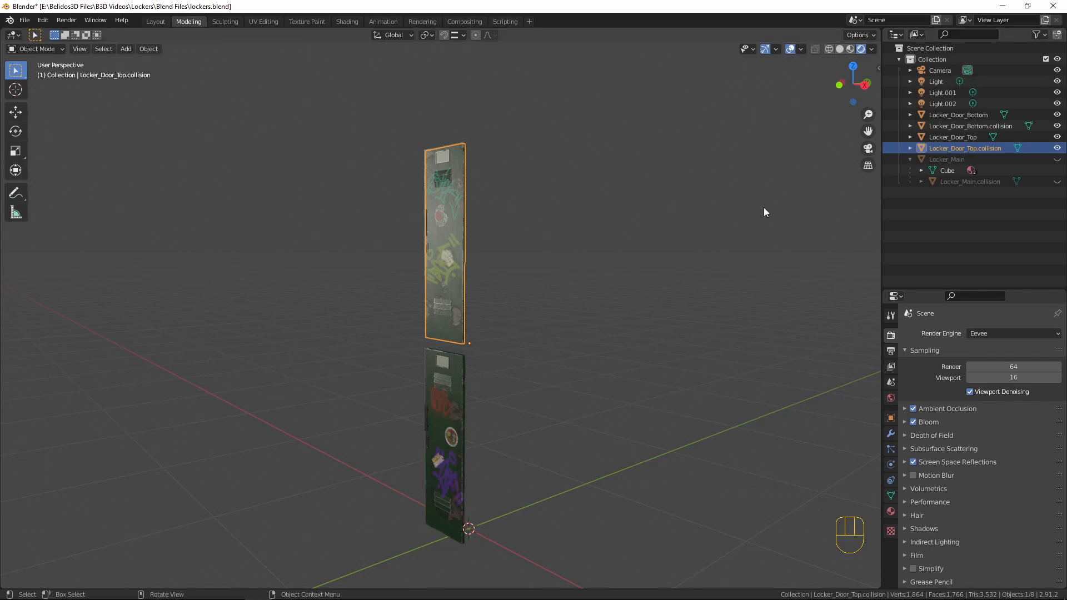
# Step: Parent Locker_Door_Top.collision to Locker_Door_Top and expand the door's hierarchy in the outliner
pyautogui.keyDown('shift'); pyautogui.click(448, 224); pyautogui.keyUp('shift')
pyautogui.keyDown('shift'); pyautogui.click(447, 224); pyautogui.keyUp('shift')
pyautogui.keyDown('shift'); pyautogui.click(448, 225); pyautogui.keyUp('shift')
pyautogui.hotkey('ctrl', 'p')
pyautogui.click(624, 233)
pyautogui.click(909, 136)
# Step: Parent Locker_Door_Bottom.collision to Locker_Door_Bottom and unhide all hidden objects
pyautogui.click(453, 408)
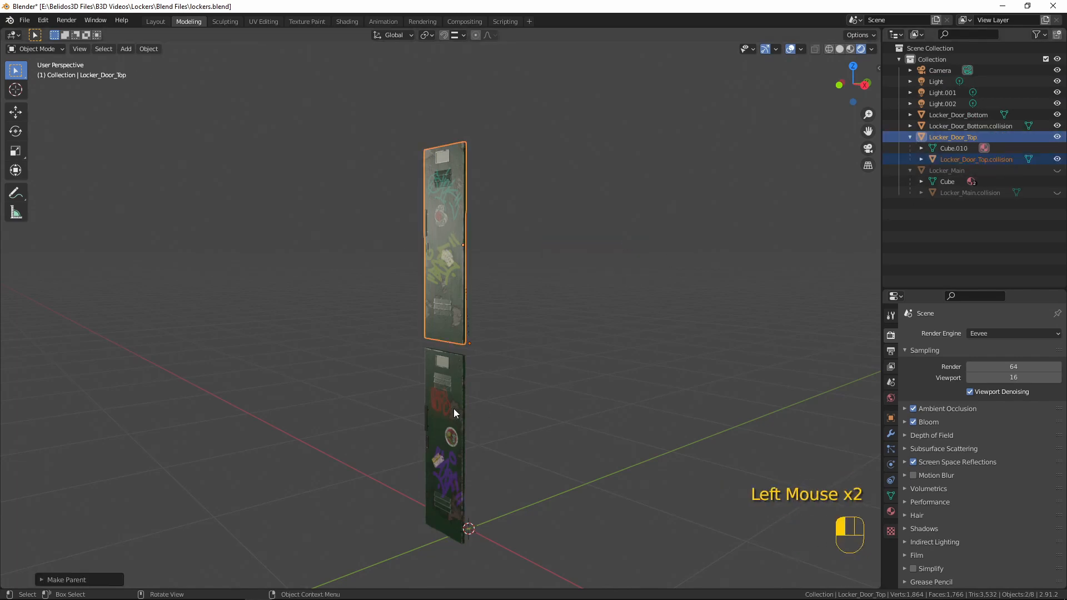
pyautogui.click(454, 408)
pyautogui.keyDown('shift'); pyautogui.click(453, 409); pyautogui.keyUp('shift')
pyautogui.hotkey('ctrl', 'p')
pyautogui.click(695, 253)
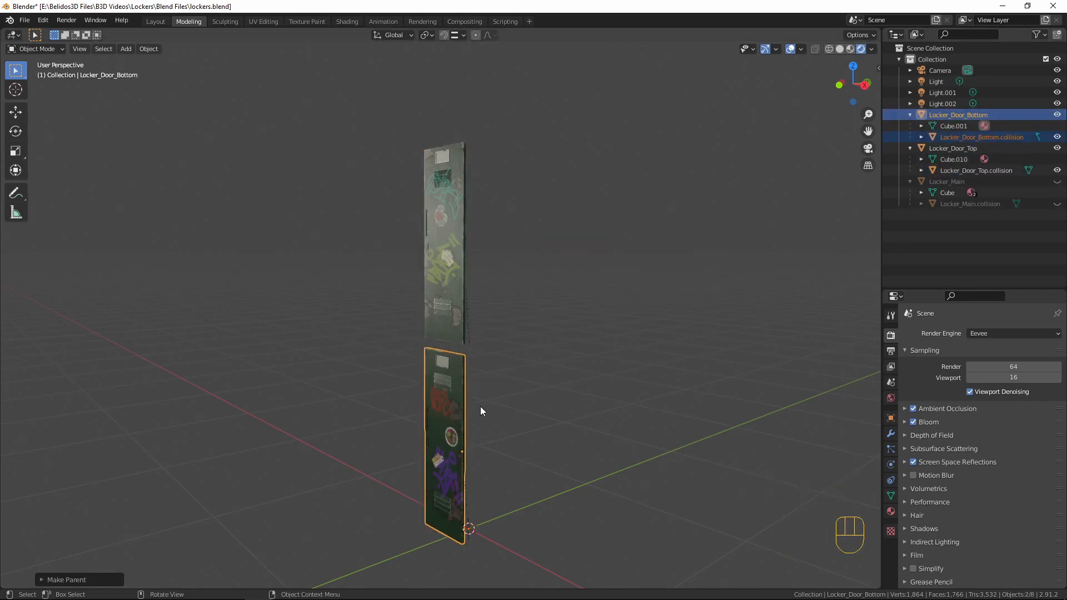
pyautogui.hotkey('alt', 'h')
# Step: Test the top door's pivot by rotating the door about the Z axis, and cancel the rotation
pyautogui.moveTo(480, 405); pyautogui.dragTo(453, 240, button='middle')
pyautogui.press('a')
pyautogui.press('a')
pyautogui.press('a')
pyautogui.click(453, 240)
pyautogui.press('r')
pyautogui.press('z')
pyautogui.rightClick(585, 383)
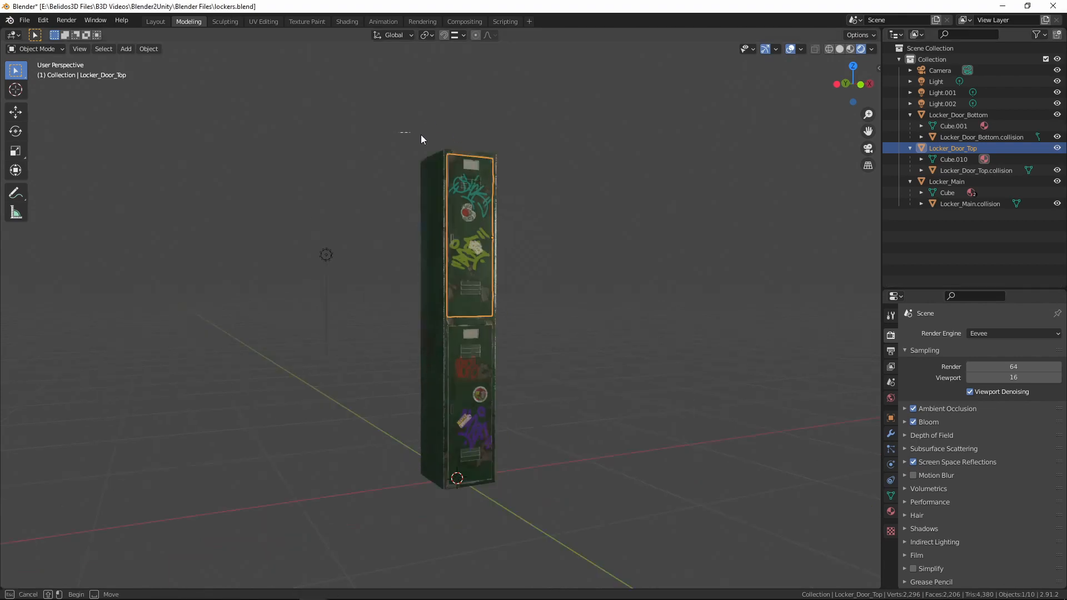
# Step: Select the locker body, both doors and their collision meshes, with Locker_Main as the active object
pyautogui.moveTo(399, 132); pyautogui.dragTo(542, 514)
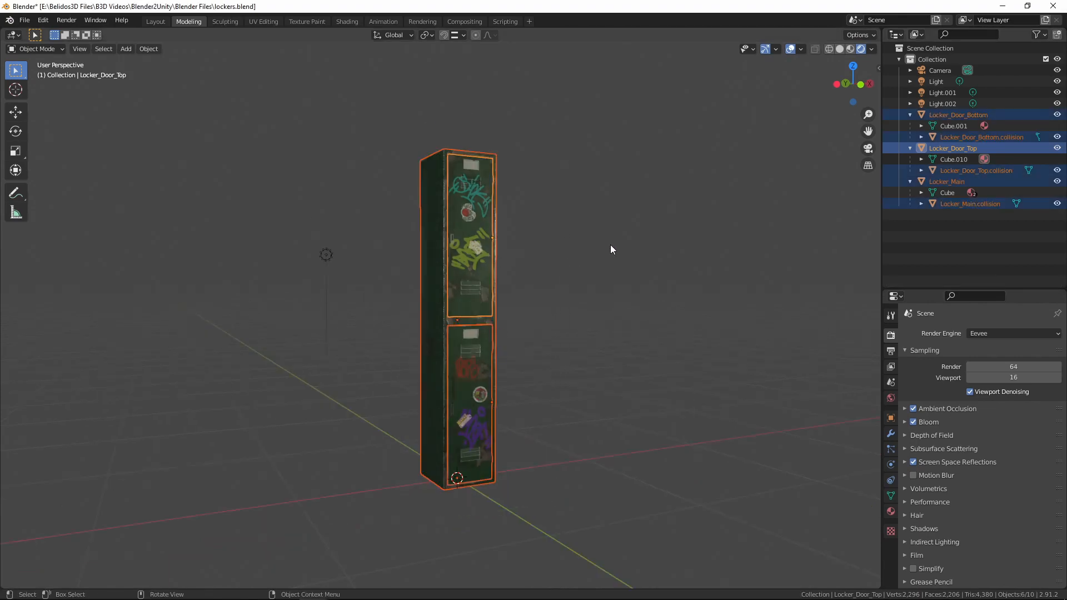
pyautogui.moveTo(609, 300); pyautogui.dragTo(523, 250, button='middle')
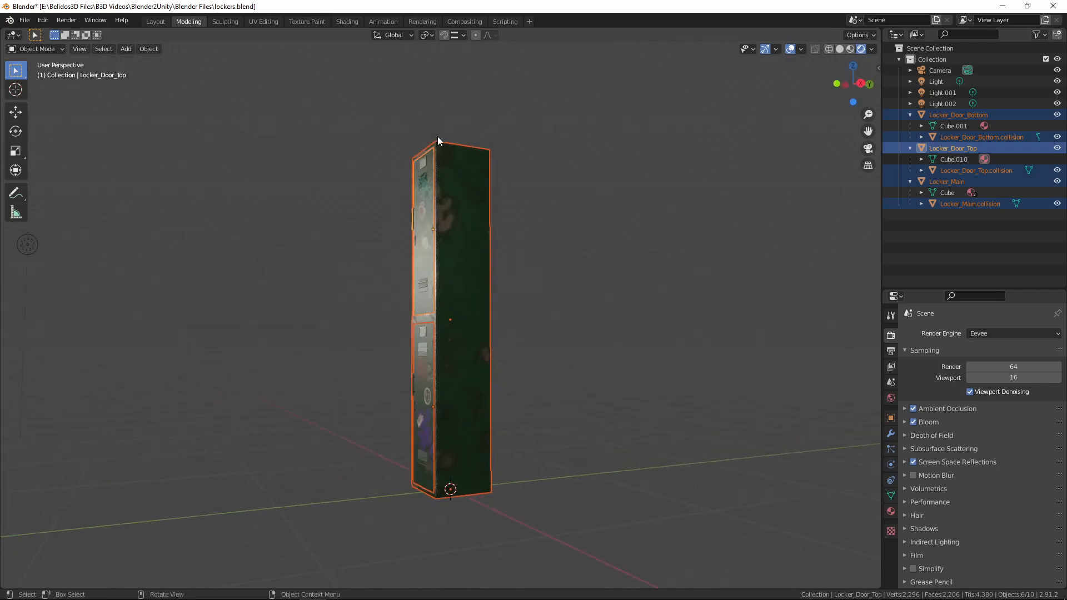
pyautogui.scroll(2, 551, 238)
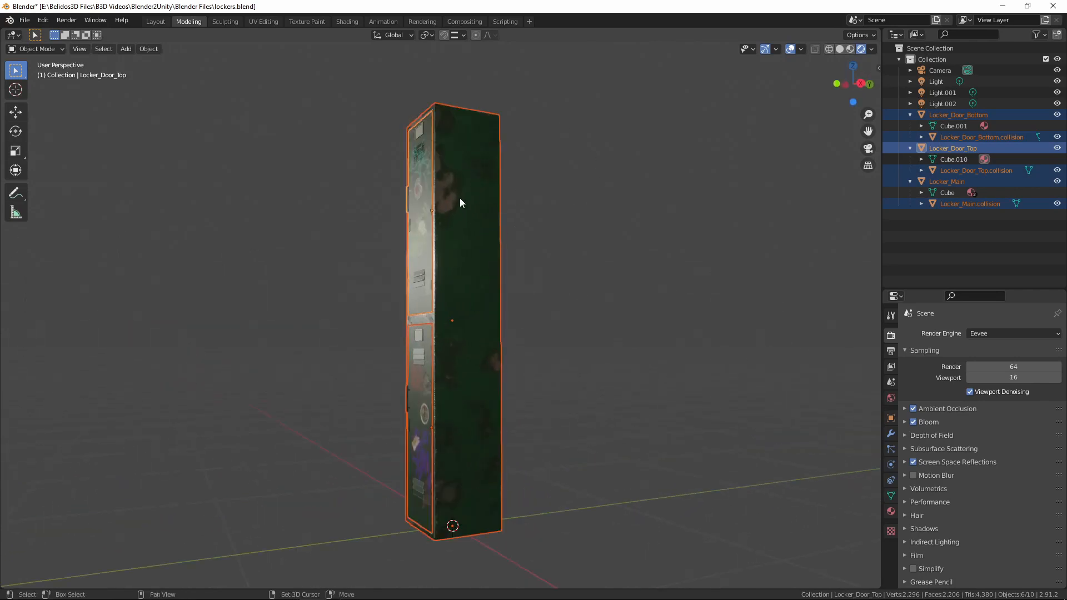
pyautogui.keyDown('shift'); pyautogui.click(498, 205); pyautogui.keyUp('shift')
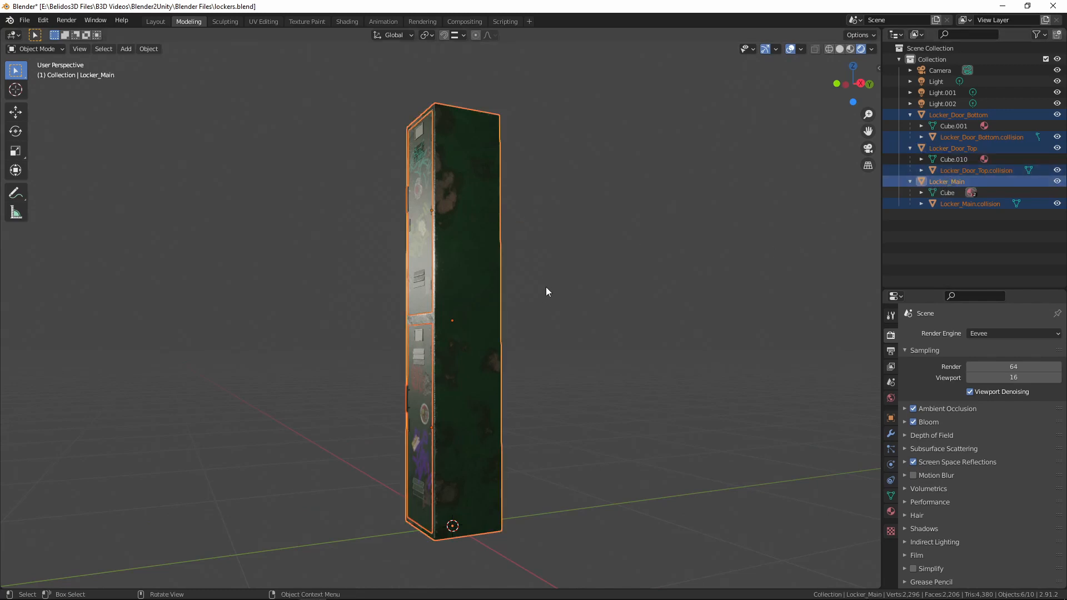
pyautogui.scroll(3, 449, 309)
pyautogui.moveTo(449, 308); pyautogui.dragTo(515, 338, button='middle')
pyautogui.scroll(4, 529, 322)
pyautogui.scroll(3, 517, 339)
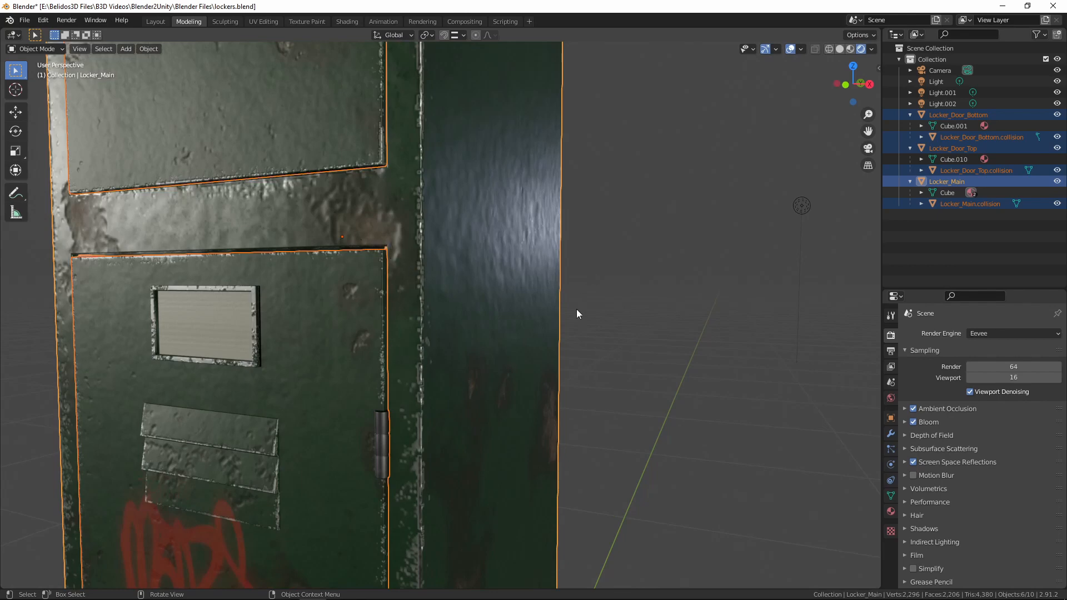
pyautogui.scroll(-5, 562, 285)
pyautogui.moveTo(559, 282); pyautogui.dragTo(517, 333, button='middle')
pyautogui.moveTo(467, 383); pyautogui.dragTo(526, 359, button='middle')
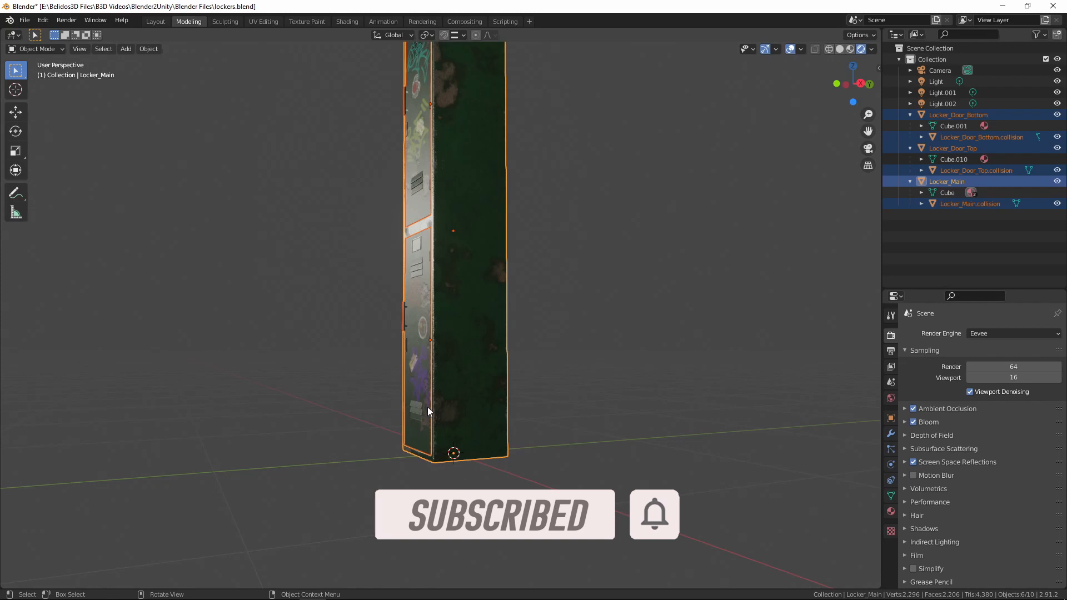
pyautogui.moveTo(457, 372)
pyautogui.mouseDown(button='middle')
pyautogui.moveTo(486, 388)
pyautogui.moveTo(455, 390)
pyautogui.mouseUp(button='middle')
pyautogui.scroll(-3, 411, 142)
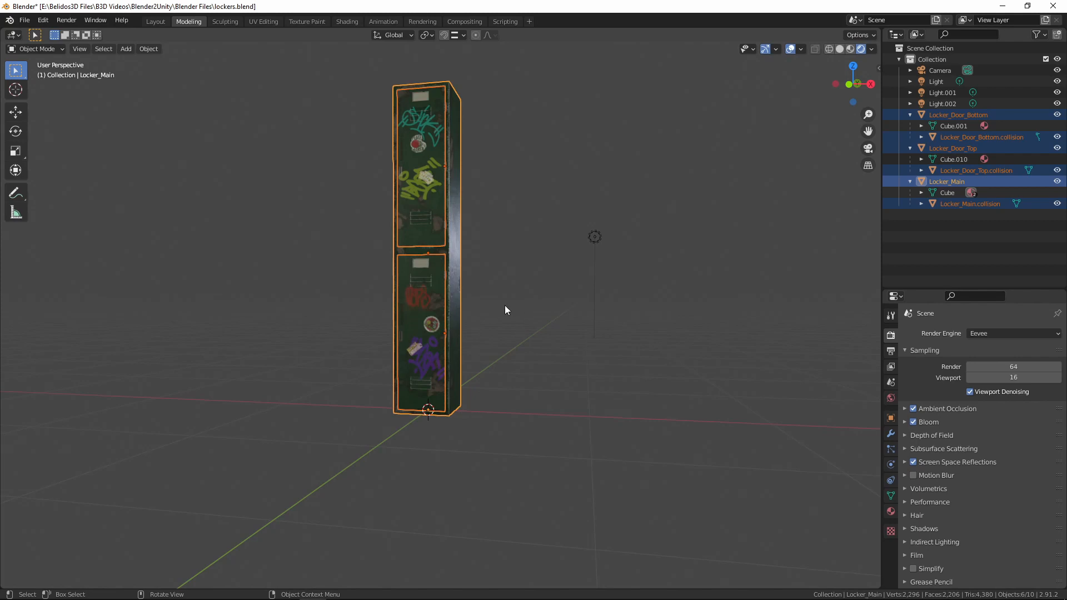
pyautogui.moveTo(505, 309); pyautogui.dragTo(654, 404, button='middle')
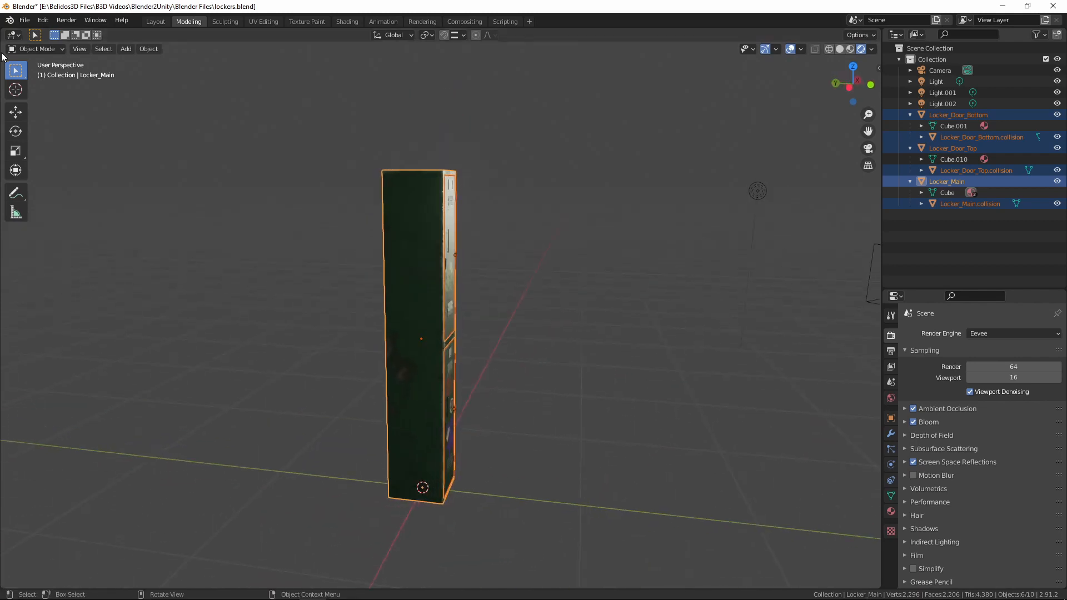
# Step: Export only the selected locker objects as lockers.fbx to the Meshes folder, with Apply Scalings set to All Local and Apply Transform off
pyautogui.click(25, 22)
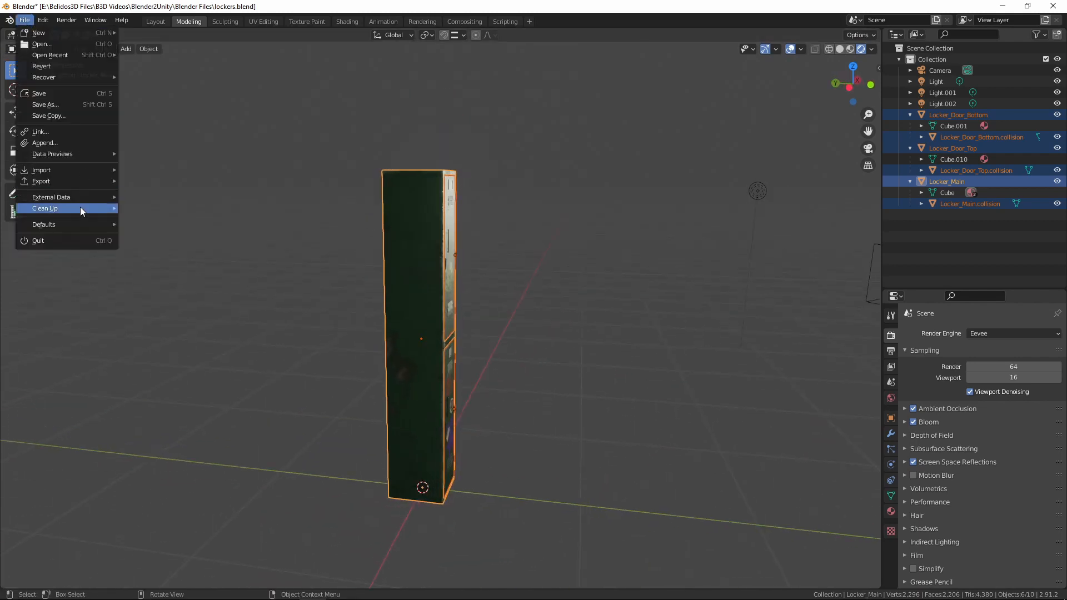
pyautogui.moveTo(50, 183)
pyautogui.click(155, 246)
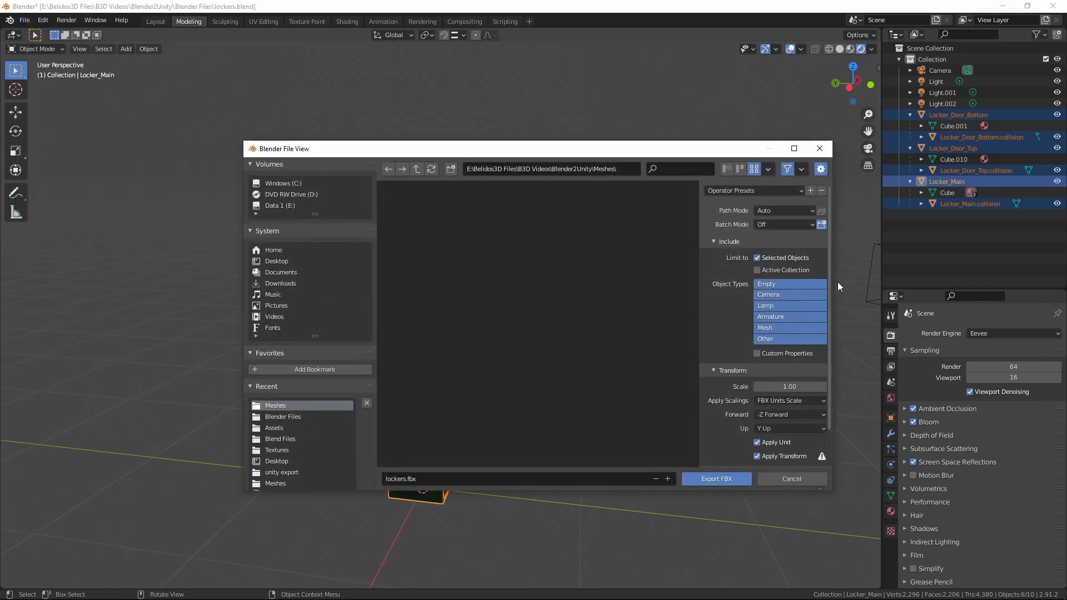
pyautogui.click(767, 400)
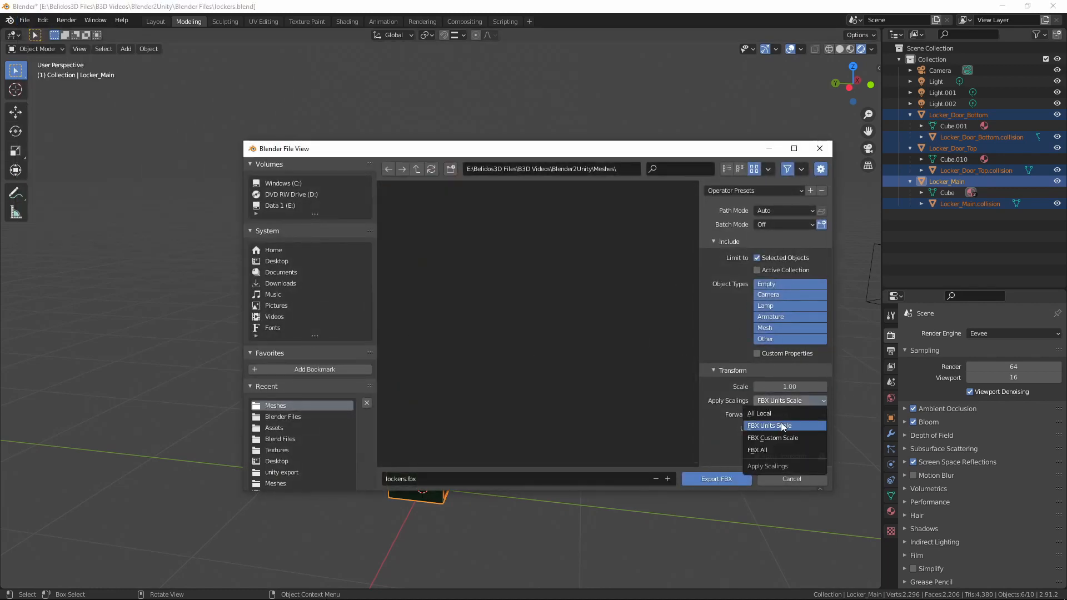
pyautogui.click(766, 414)
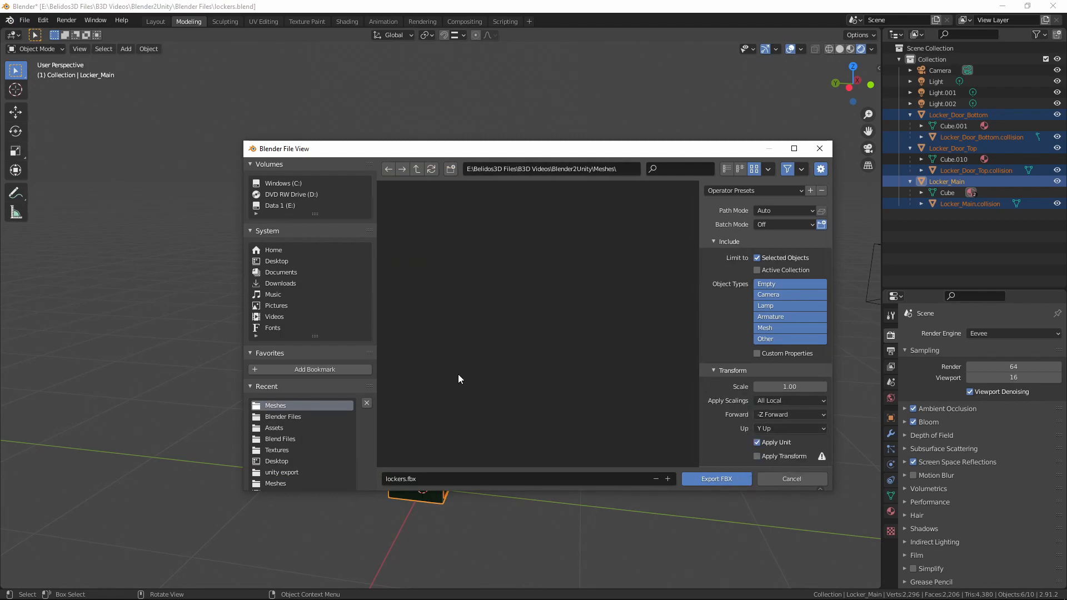
pyautogui.click(757, 257)
pyautogui.click(421, 171)
pyautogui.doubleClick(518, 243)
pyautogui.click(759, 257)
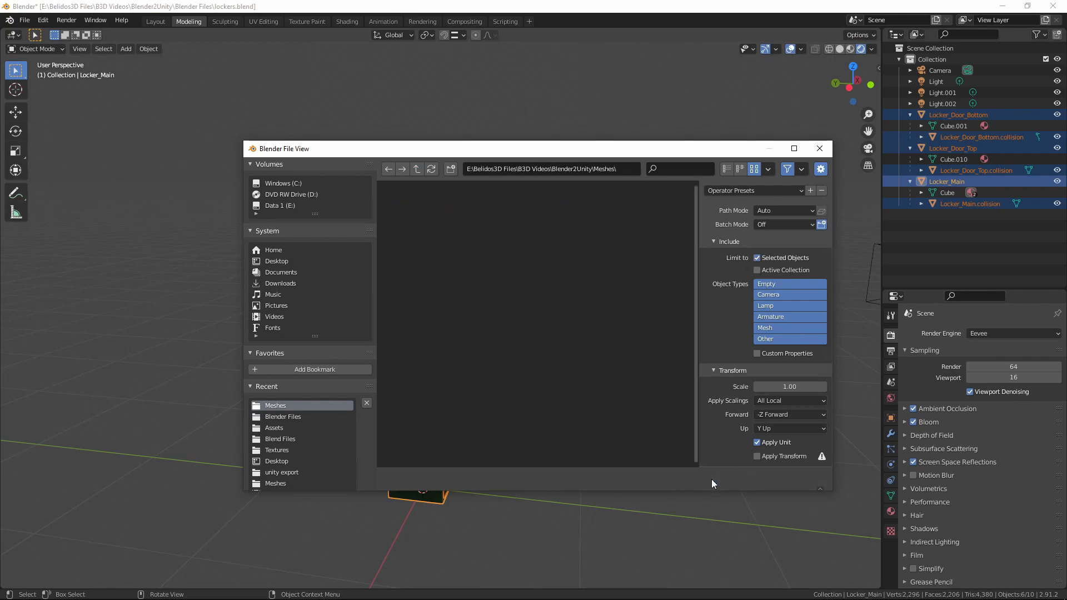
pyautogui.click(711, 479)
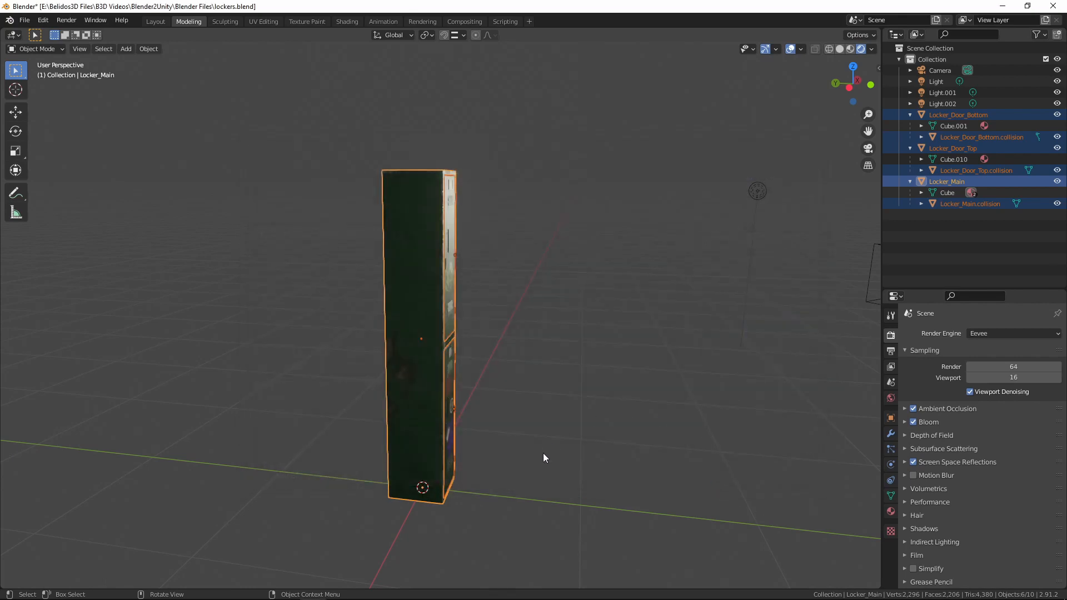
# Step: Switch to Unity, import lockers.fbx into the project's Assets folder and collapse its sub-assets
pyautogui.moveTo(608, 296); pyautogui.dragTo(421, 288, button='middle')
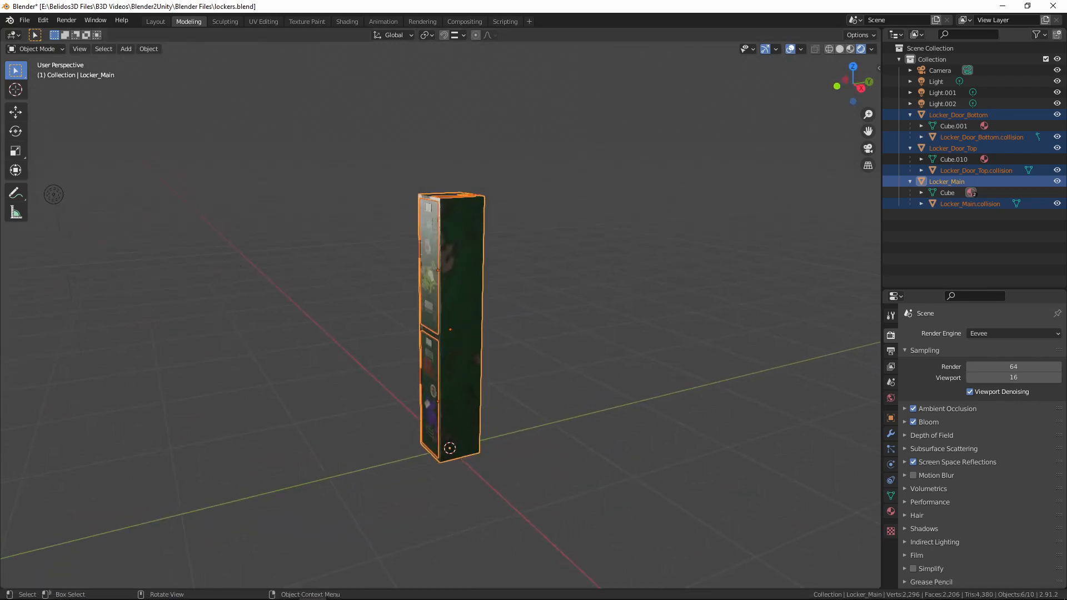
pyautogui.click(258, 589)
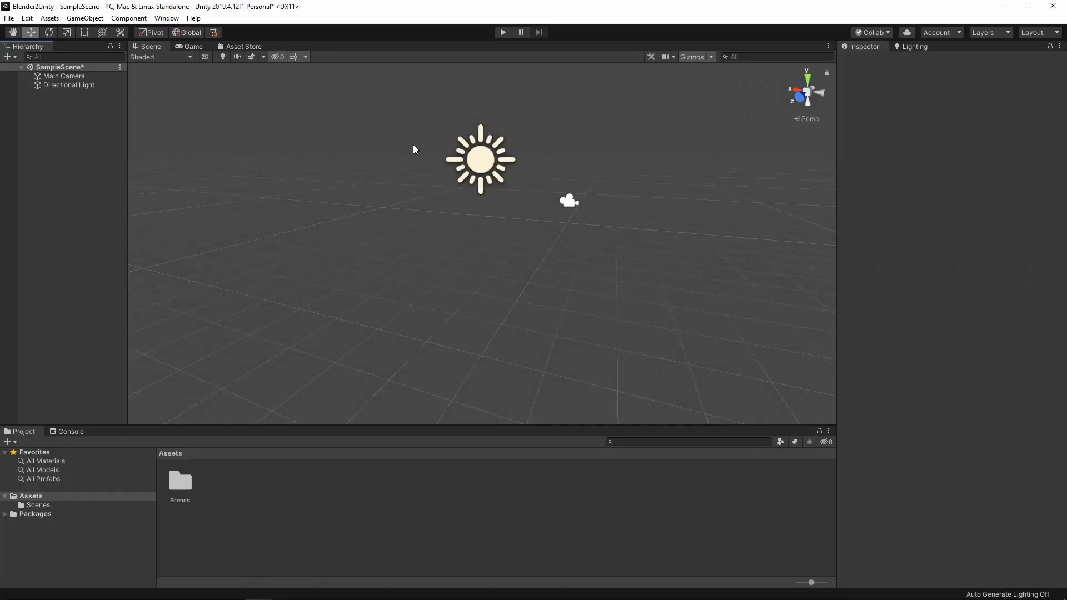
pyautogui.moveTo(1066, 434); pyautogui.dragTo(303, 502)
pyautogui.moveTo(220, 482); pyautogui.dragTo(220, 482)
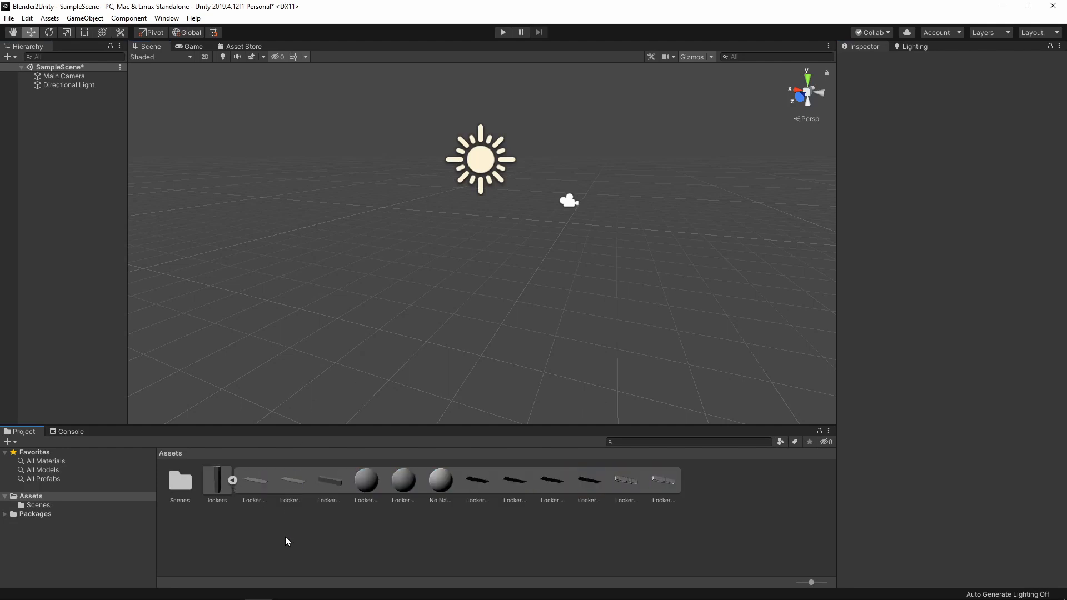
pyautogui.click(231, 481)
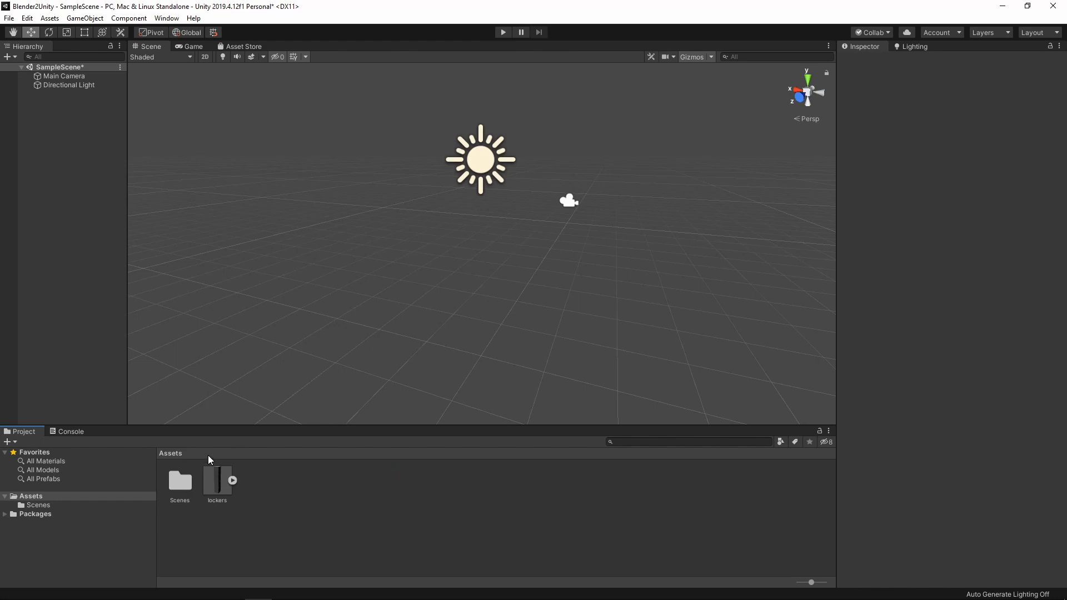
# Step: Add the imported lockers model to SampleScene and view it up close
pyautogui.click(215, 480)
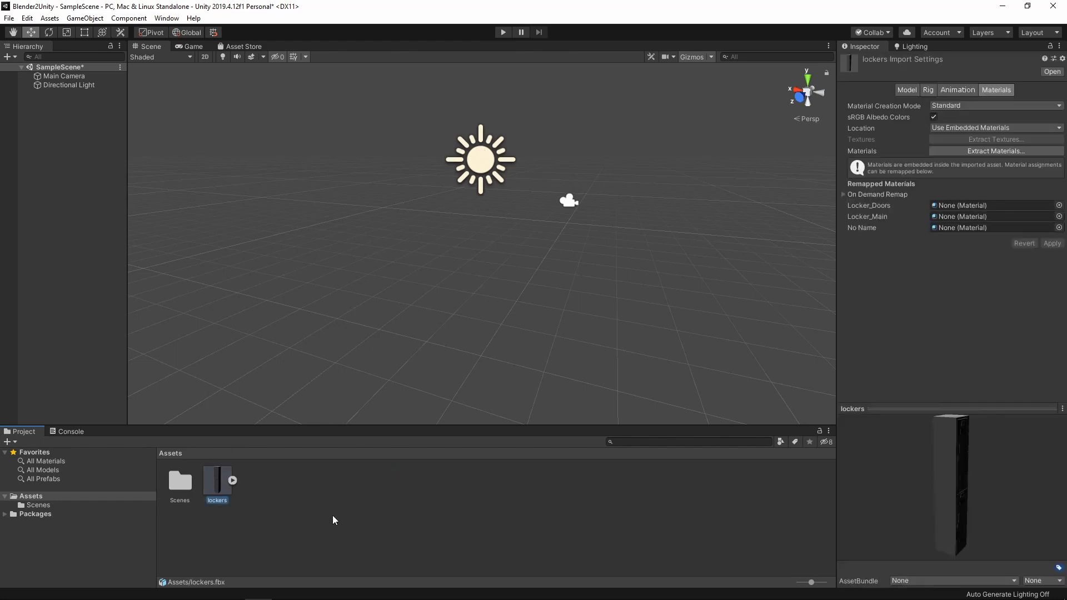
pyautogui.moveTo(227, 477); pyautogui.dragTo(94, 218)
pyautogui.moveTo(40, 116); pyautogui.dragTo(40, 116)
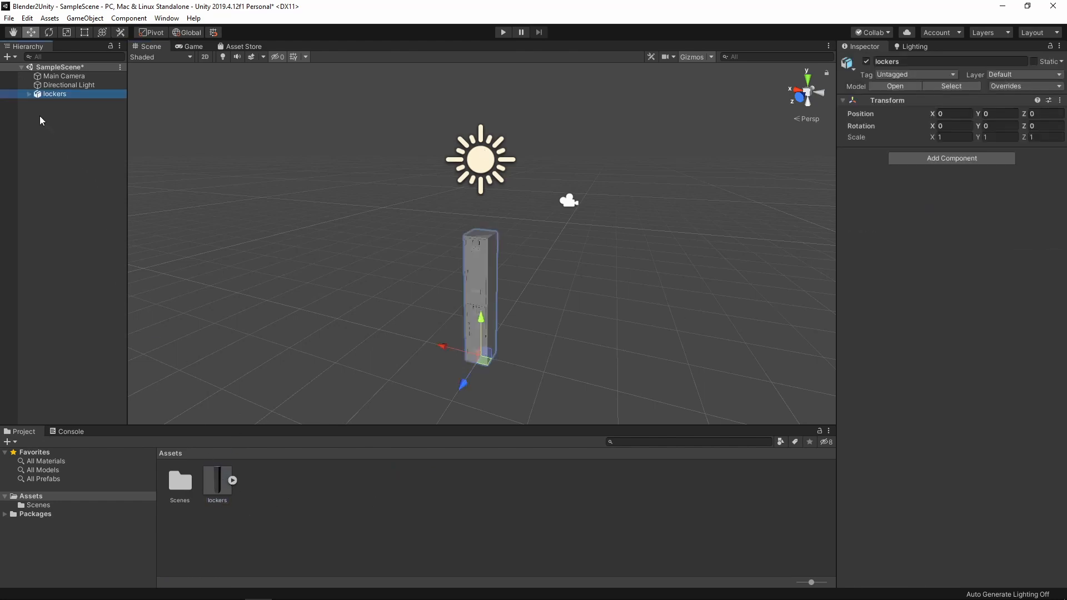
pyautogui.keyDown('alt'); pyautogui.moveTo(543, 326); pyautogui.dragTo(637, 334); pyautogui.keyUp('alt')
pyautogui.scroll(5, 626, 338)
pyautogui.scroll(-1, 631, 319)
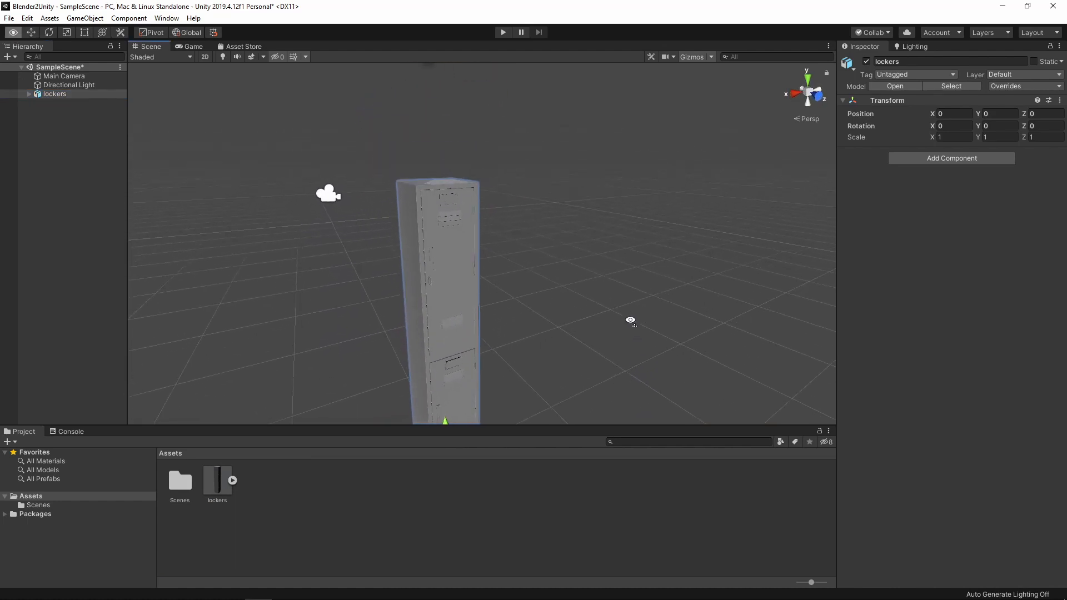
# Step: Examine the imported rotation and scale of Locker_Door_Bottom, Locker_Door_Top and Locker_Main among the lockers sub-assets
pyautogui.click(233, 480)
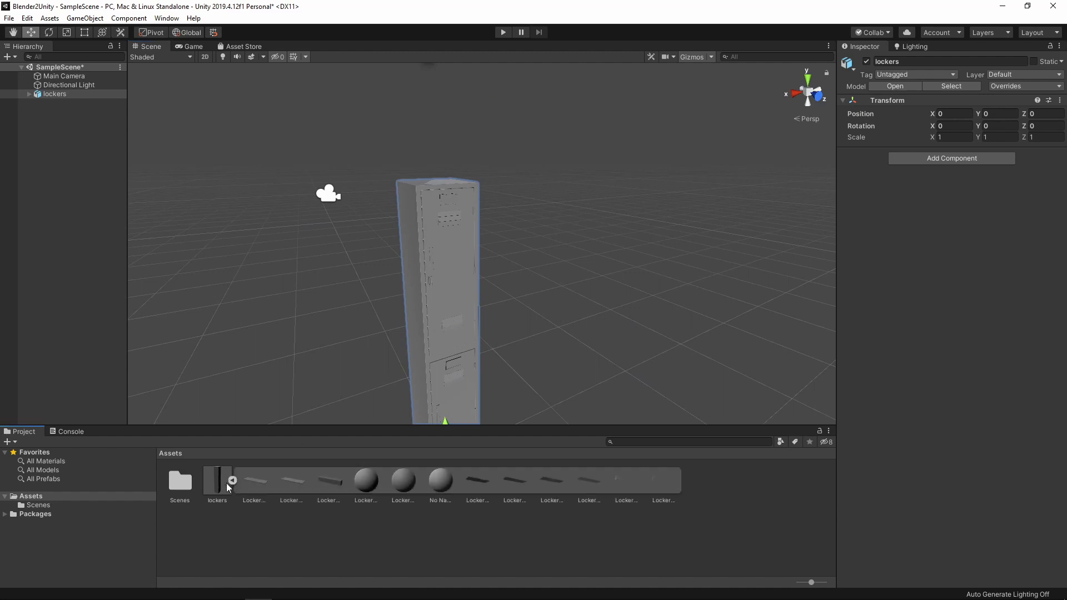
pyautogui.click(263, 482)
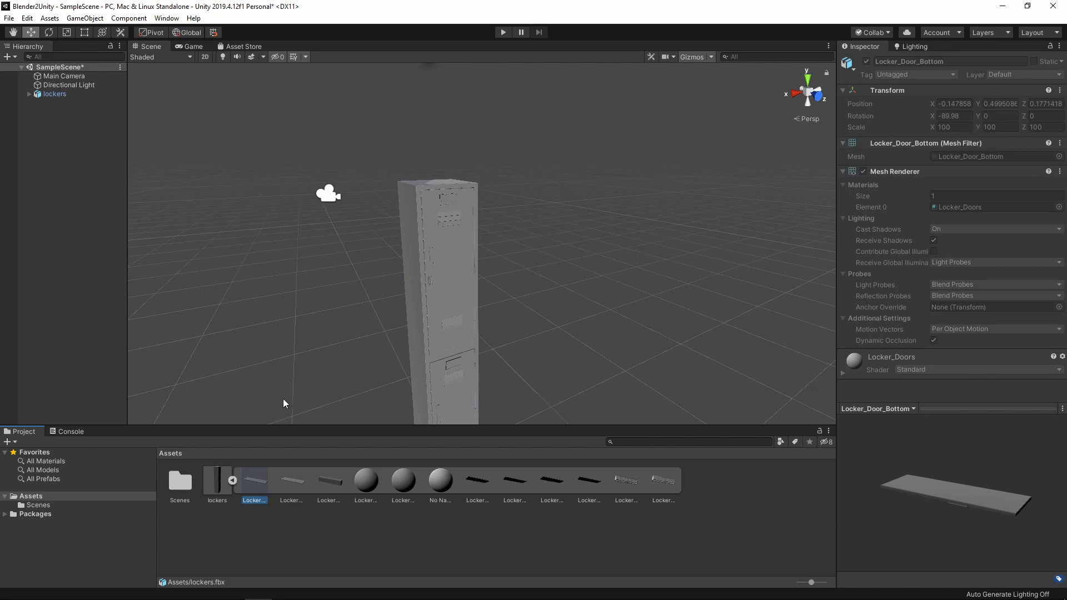
pyautogui.click(310, 476)
pyautogui.click(294, 481)
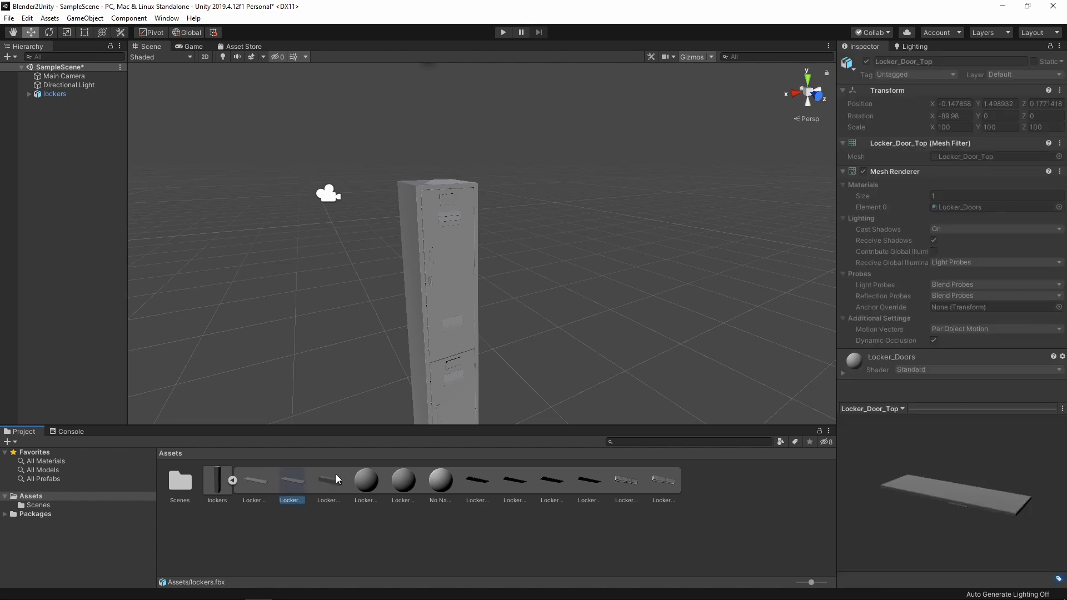
pyautogui.click(338, 473)
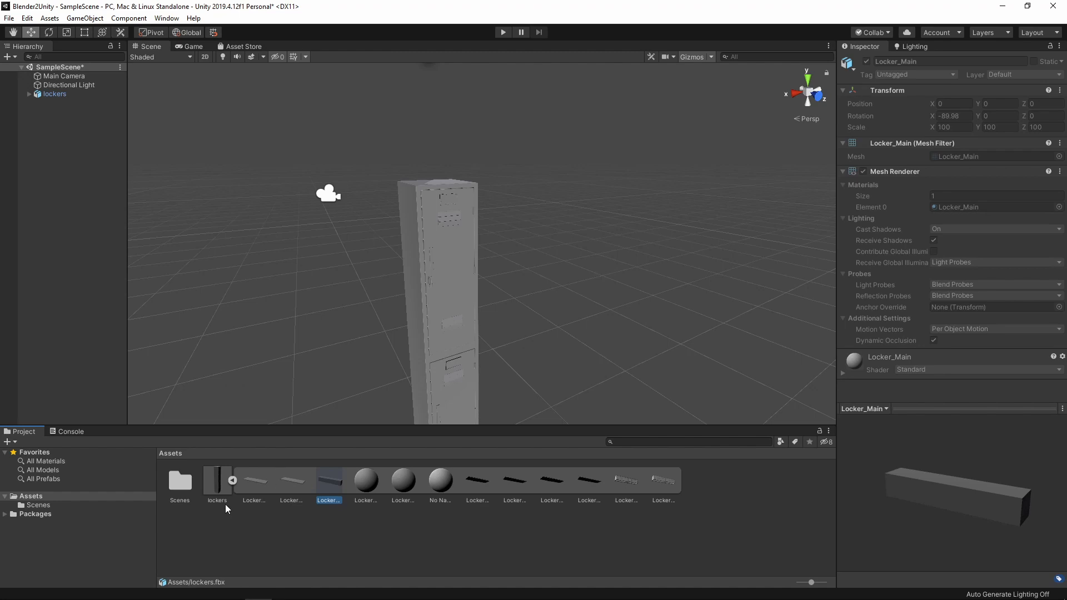
pyautogui.scroll(-10, 518, 269)
pyautogui.moveTo(626, 319); pyautogui.dragTo(420, 357, button='right')
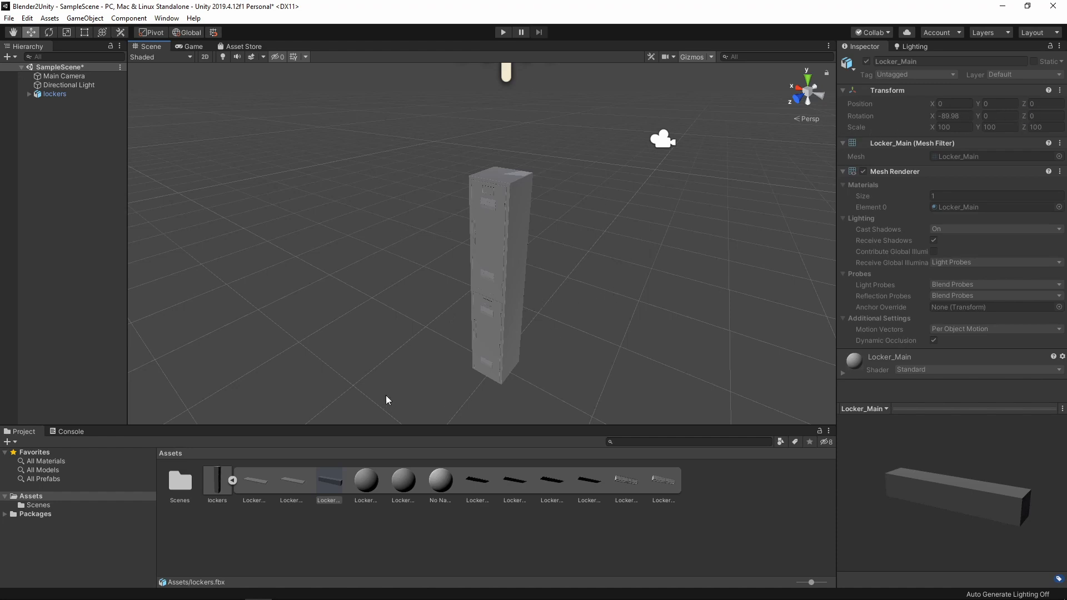
# Step: Delete the lockers object from the scene and the lockers.fbx asset from the project
pyautogui.click(56, 95)
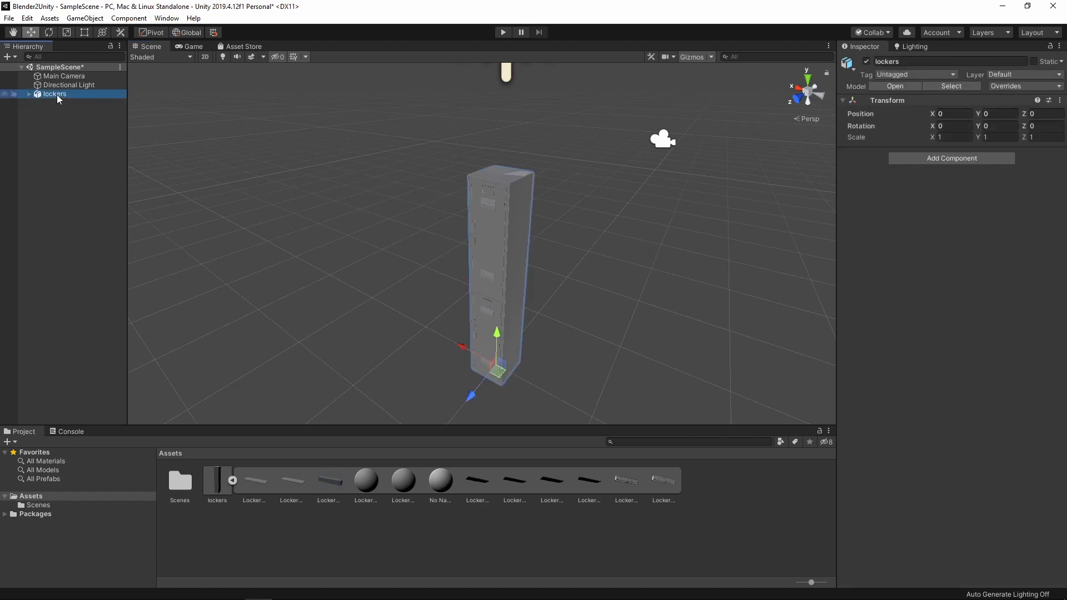
pyautogui.press('Delete')
pyautogui.click(217, 481)
pyautogui.press('Delete')
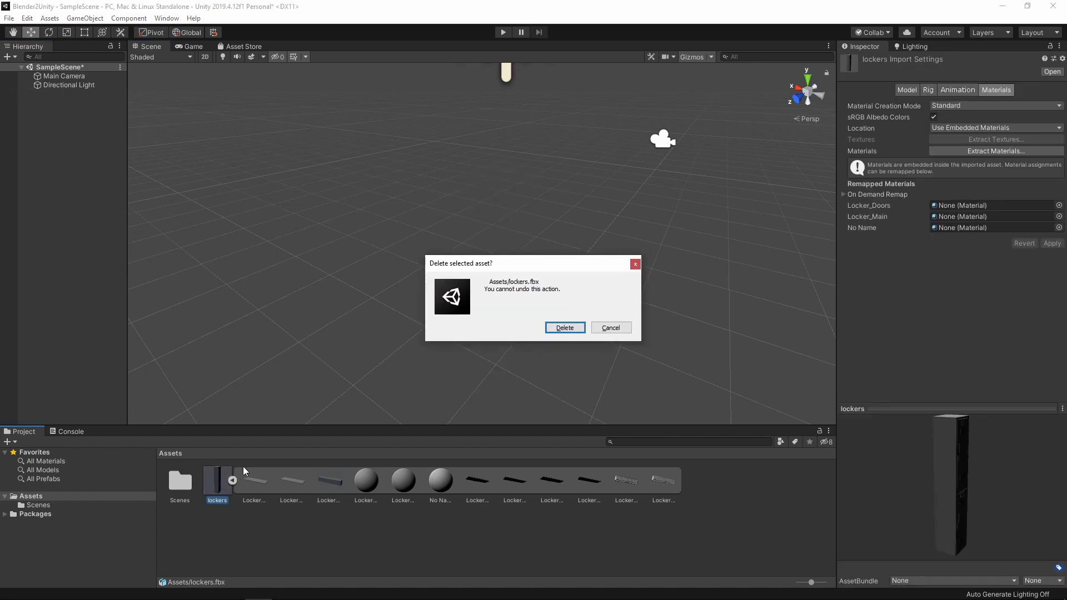
pyautogui.click(578, 328)
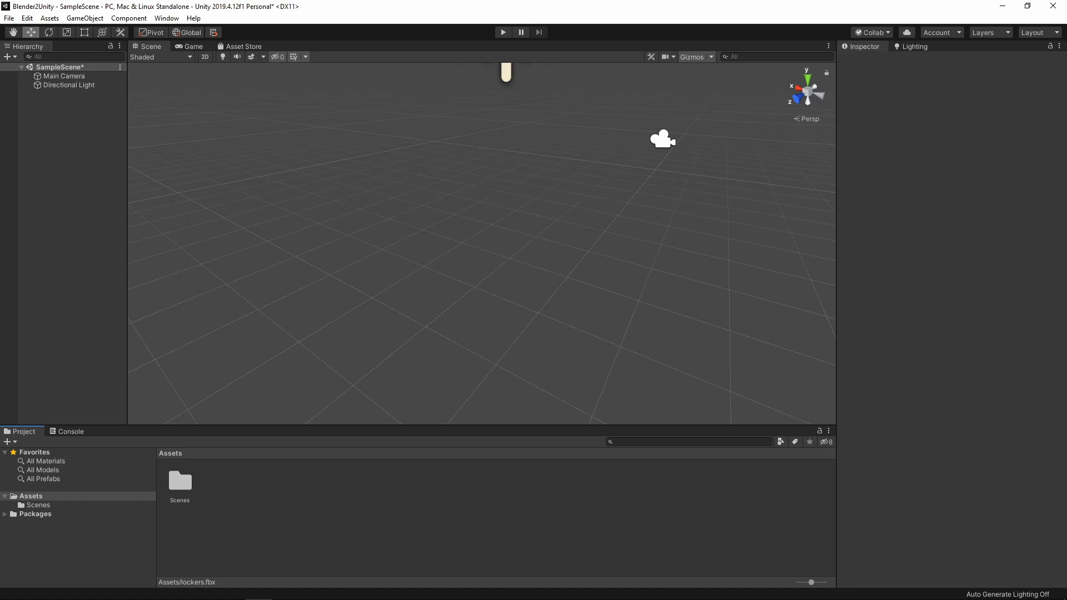
# Step: Switch to Blender and re-export the selected objects over lockers.fbx, with Apply Scalings set to FBX Units Scale and Apply Transform on
pyautogui.hotkey('alt', 'Tab')
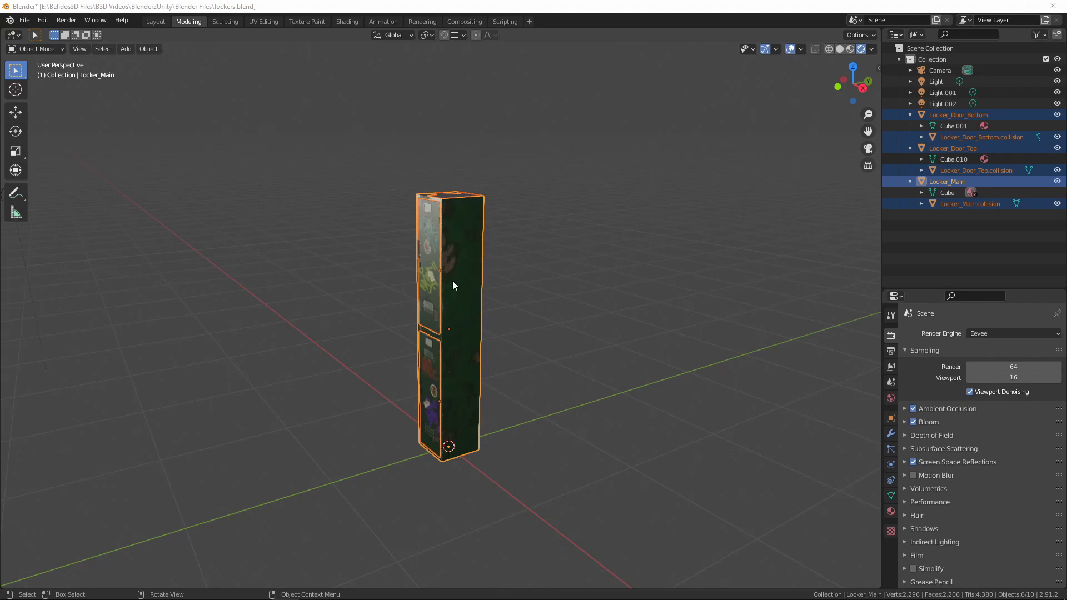
pyautogui.click(23, 21)
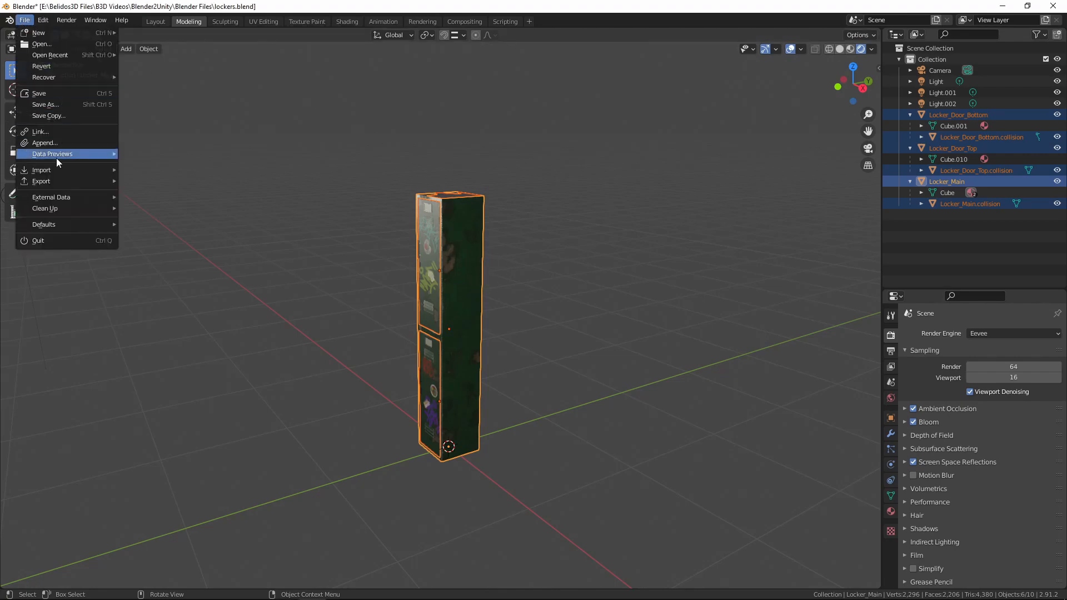
pyautogui.moveTo(46, 182)
pyautogui.click(178, 247)
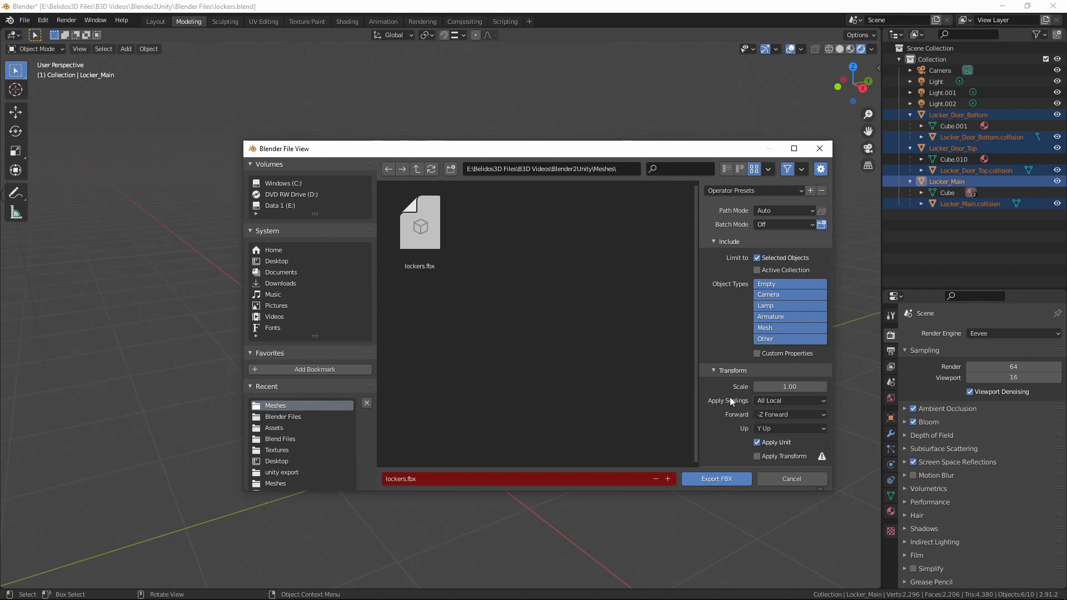
pyautogui.click(779, 399)
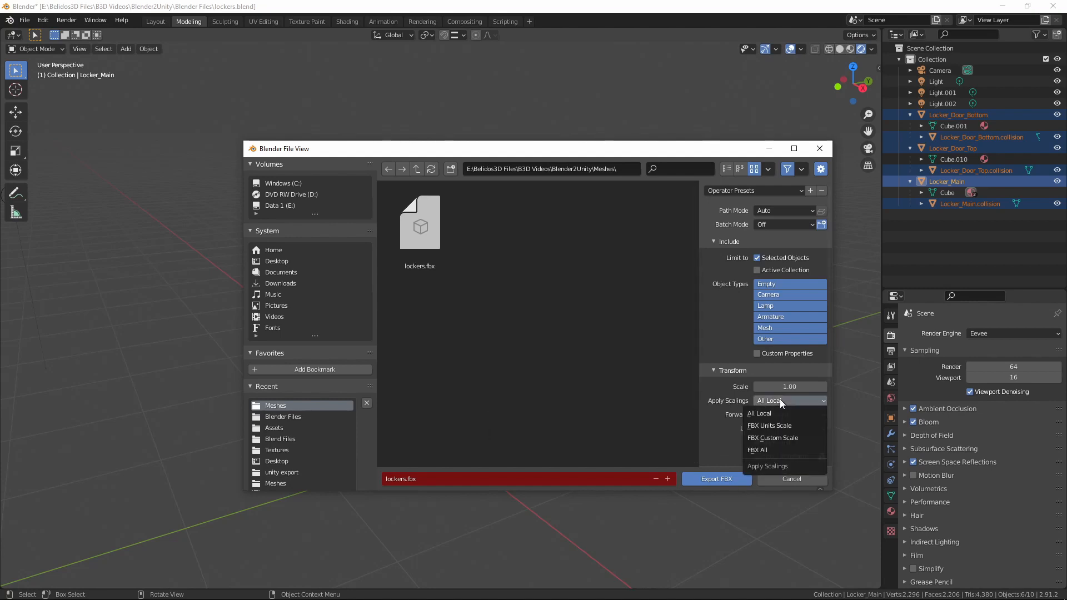
pyautogui.click(779, 426)
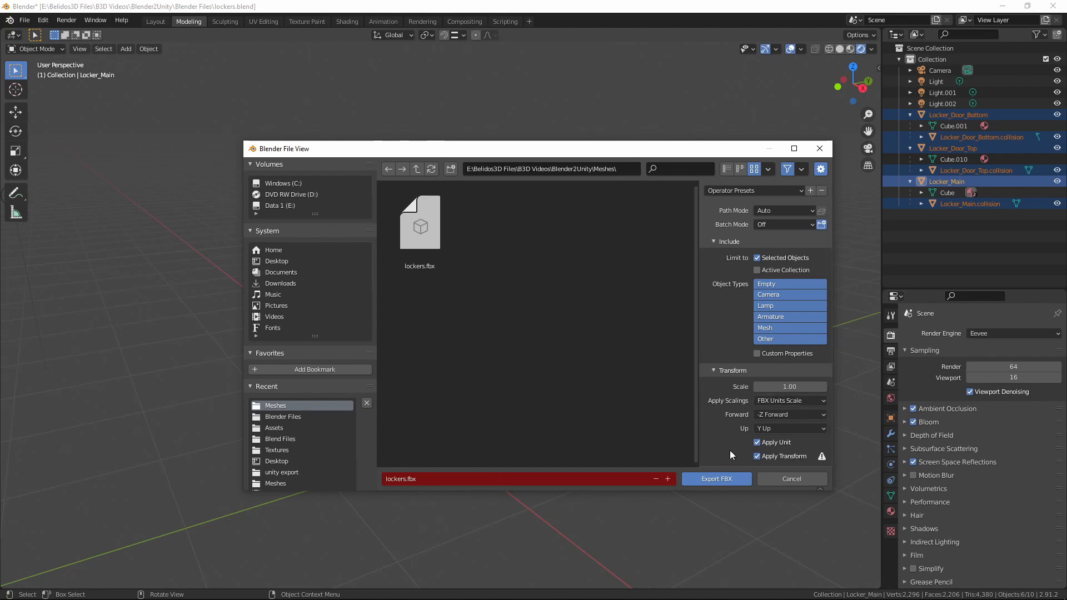
pyautogui.click(715, 476)
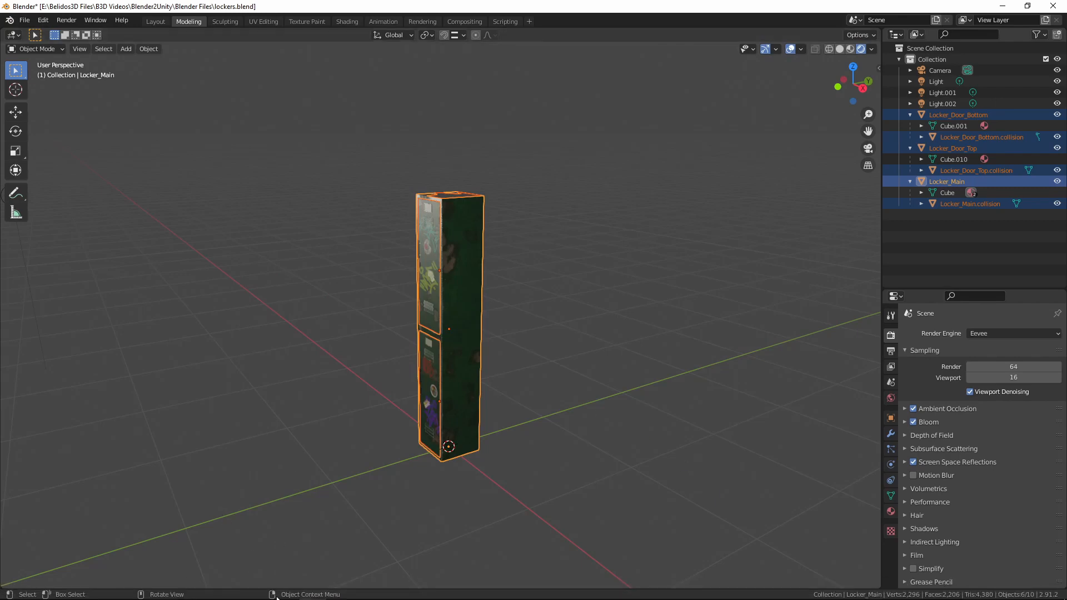
# Step: Switch to Unity and import the re-exported lockers.fbx into the Assets folder
pyautogui.click(258, 595)
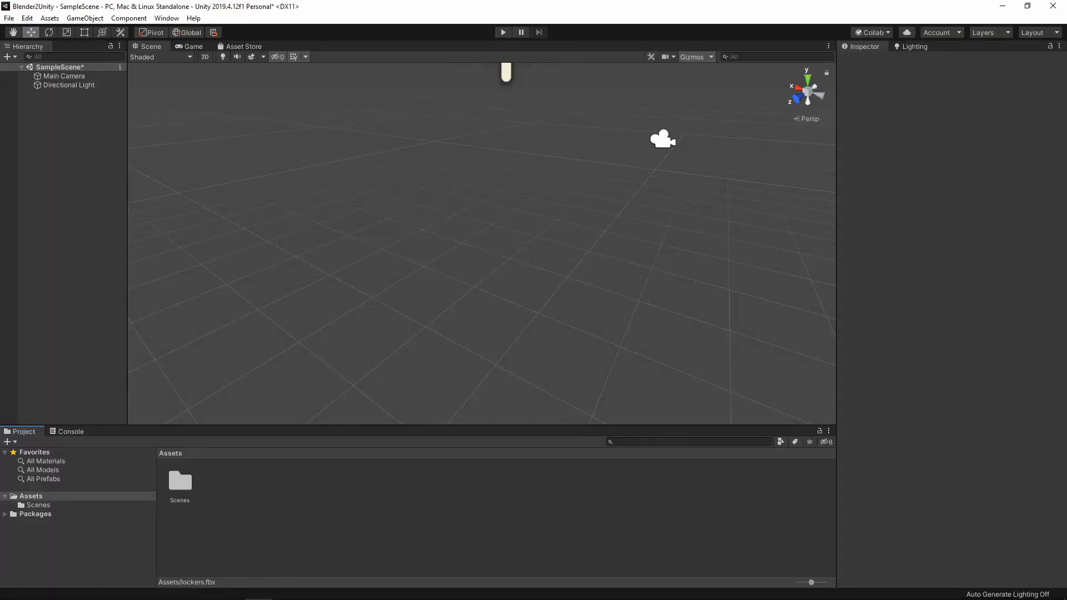
pyautogui.moveTo(792, 453); pyautogui.dragTo(402, 558)
pyautogui.moveTo(229, 475); pyautogui.dragTo(229, 475)
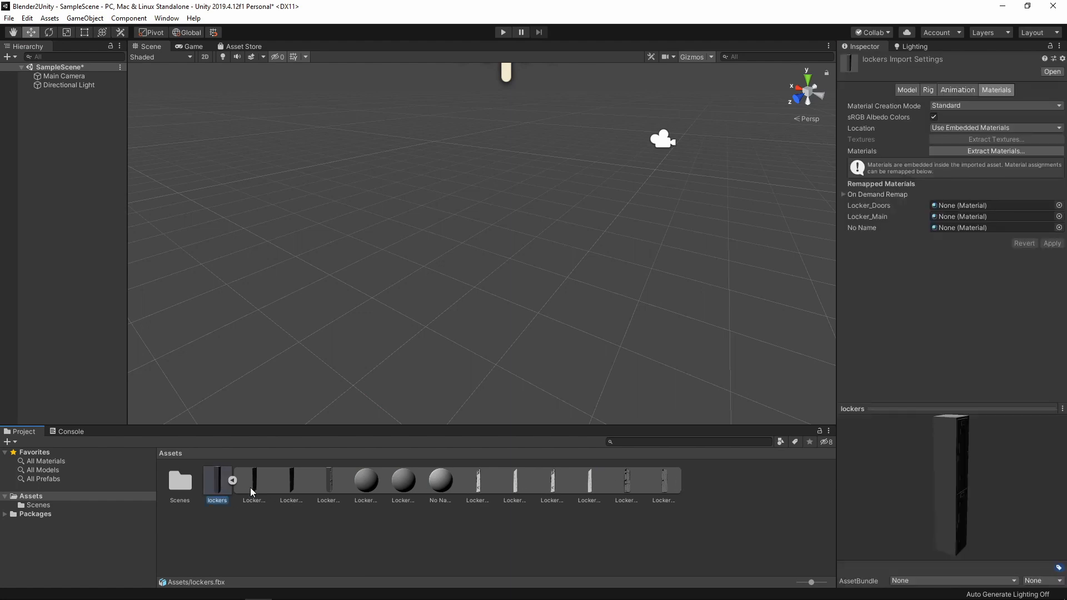
# Step: Check the rotation and scale of the re-imported bottom door, locker body and top door
pyautogui.click(263, 479)
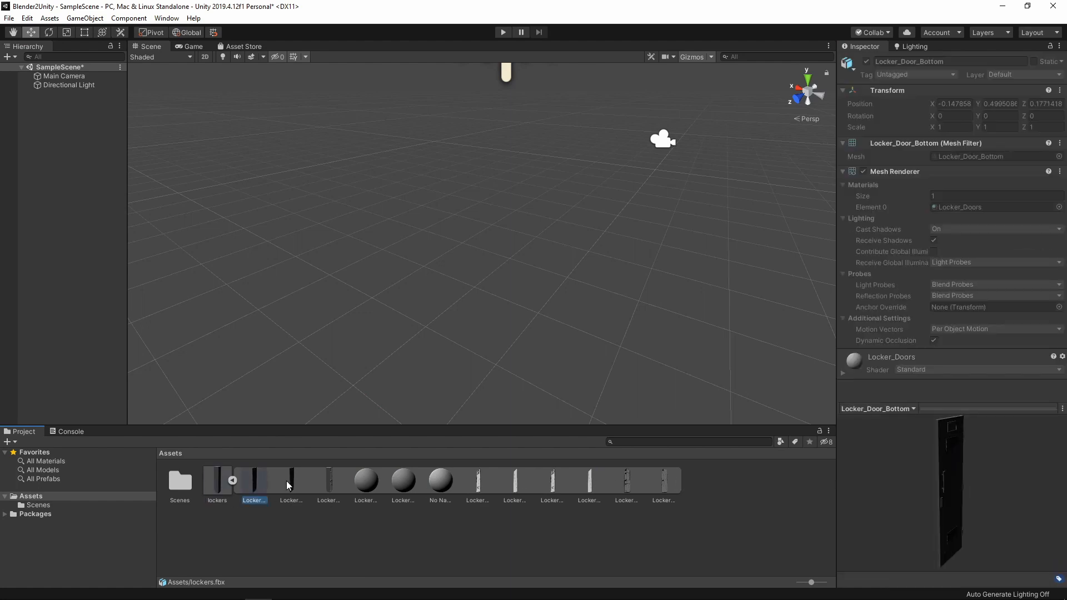
pyautogui.click(329, 478)
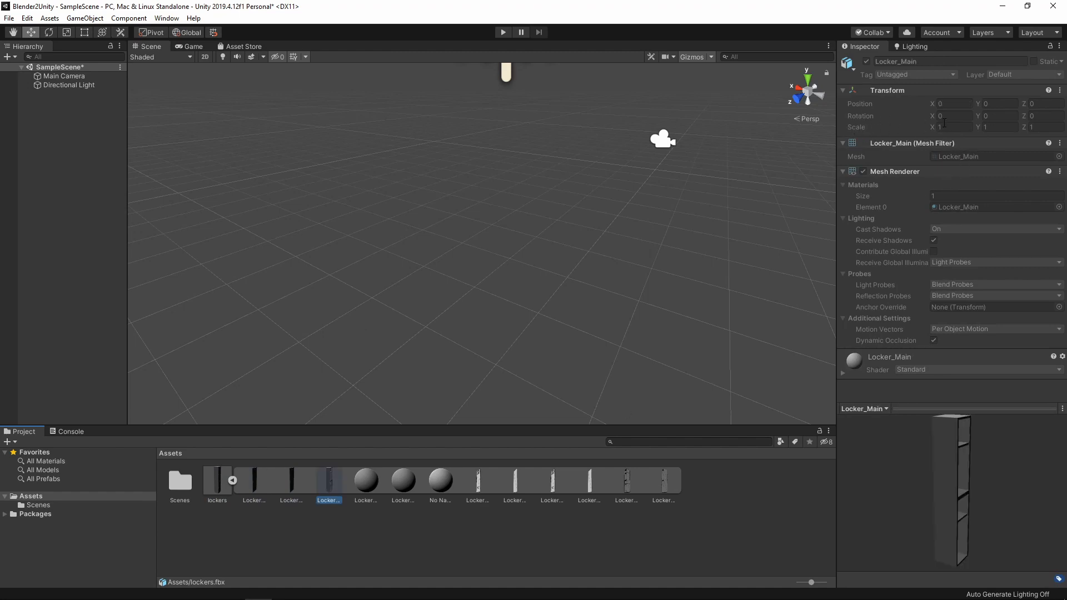
pyautogui.click(293, 489)
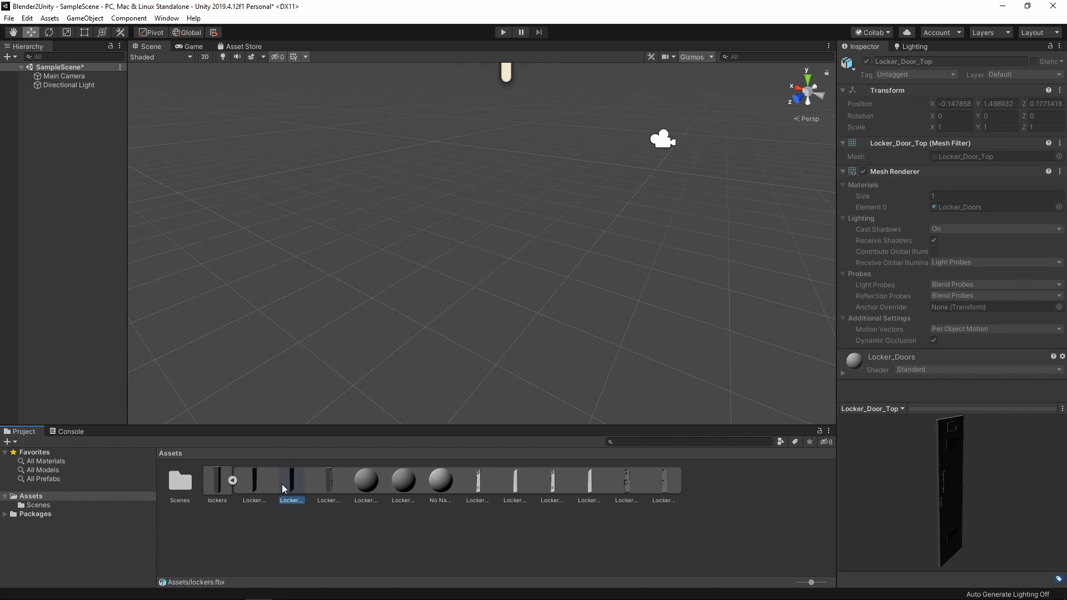
# Step: Check the locker body's rotation and scale, then place the re-imported lockers model in the scene
pyautogui.click(327, 481)
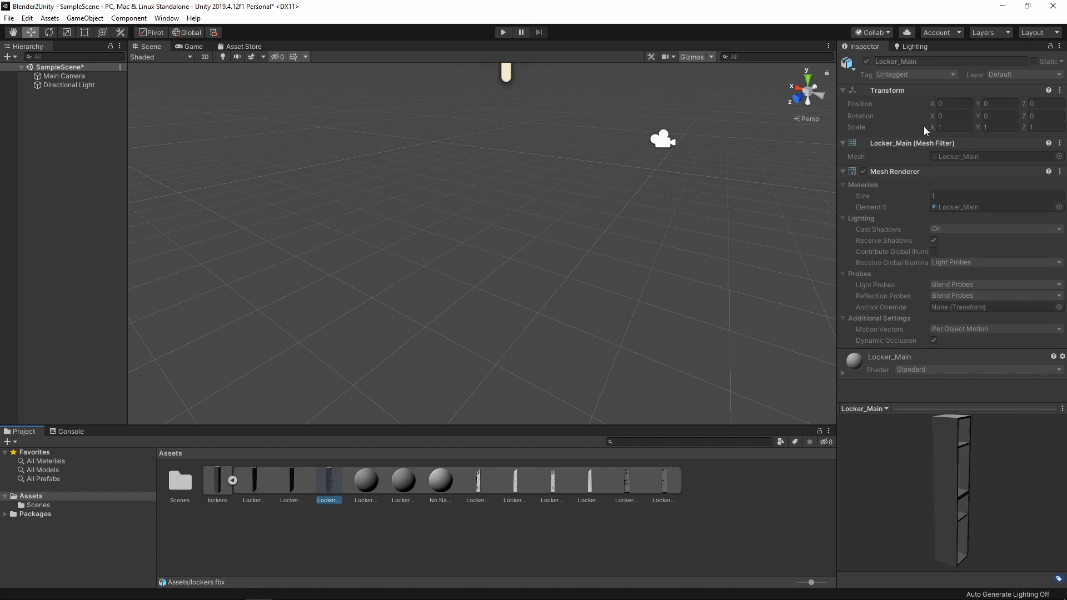
pyautogui.moveTo(216, 478); pyautogui.dragTo(49, 119)
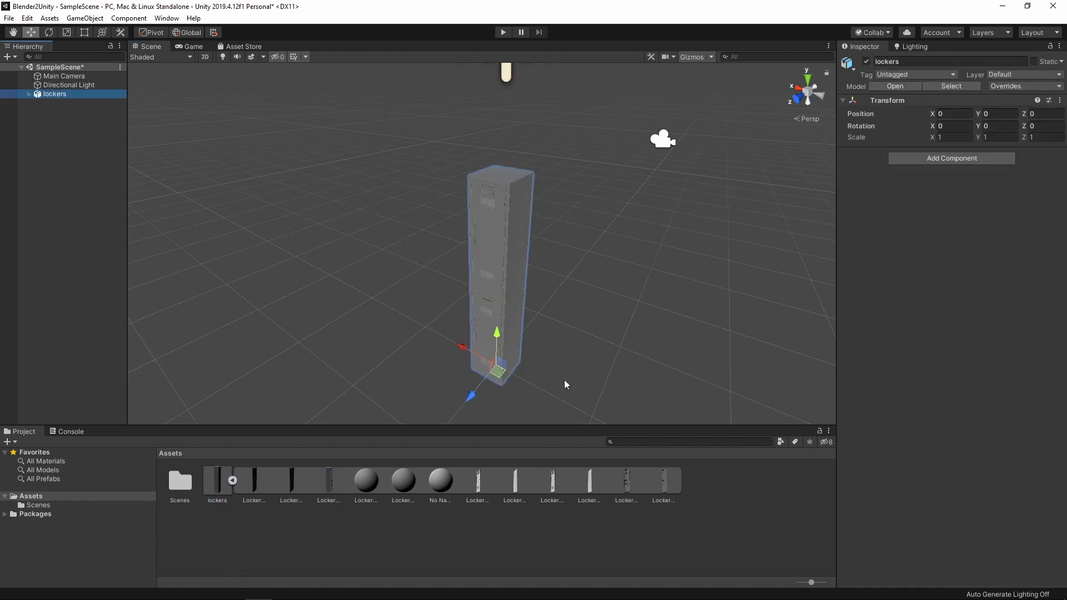
pyautogui.moveTo(564, 379); pyautogui.dragTo(601, 362, button='right')
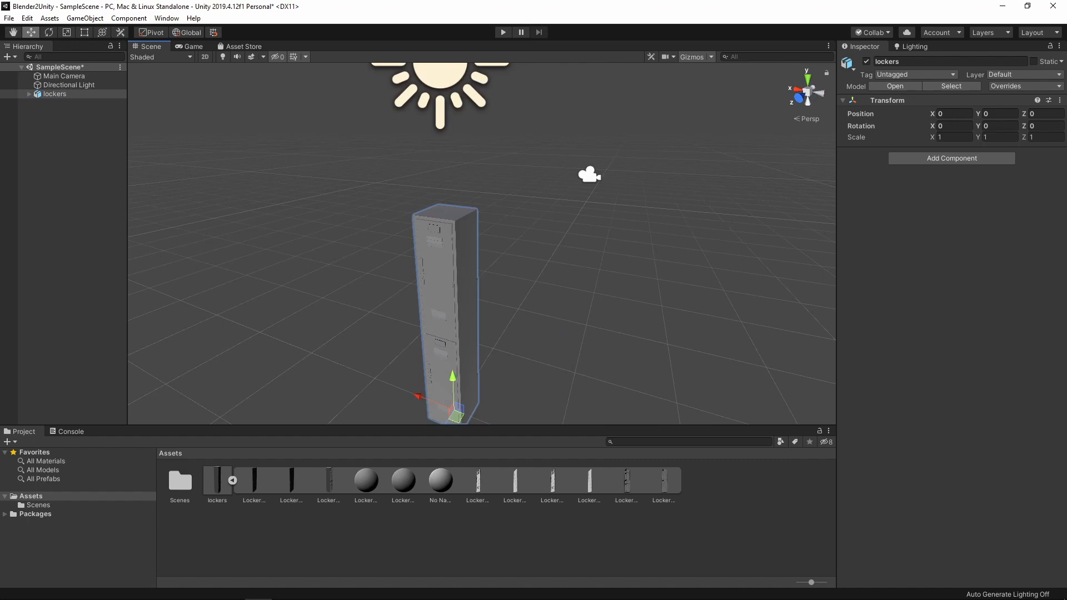
# Step: Select the embedded Locker_Doors, Locker_Main and No Name materials and start extracting them from the lockers prefab
pyautogui.click(218, 481)
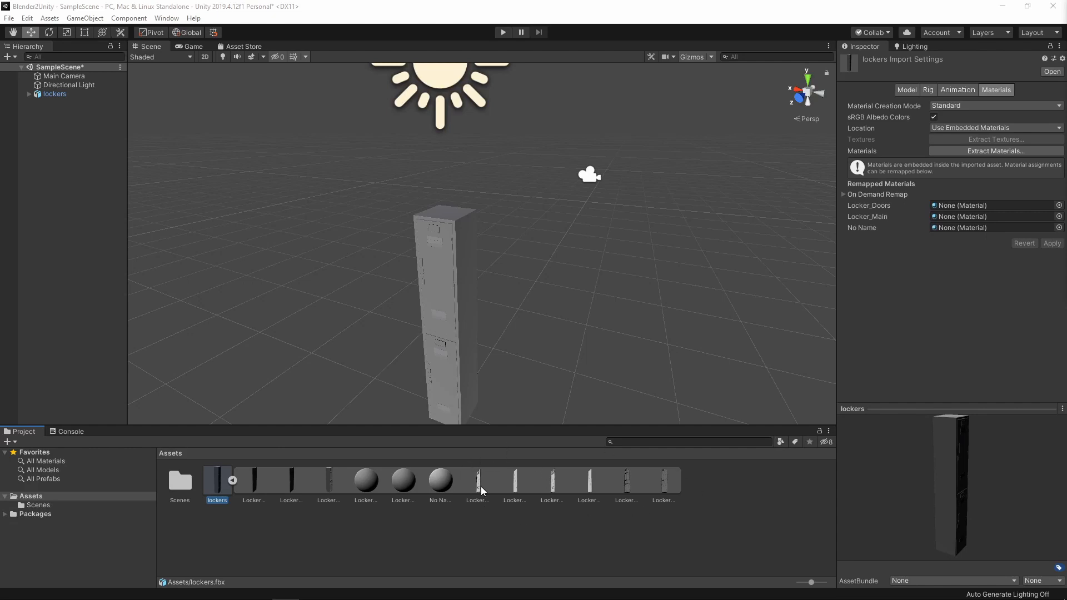
pyautogui.click(367, 481)
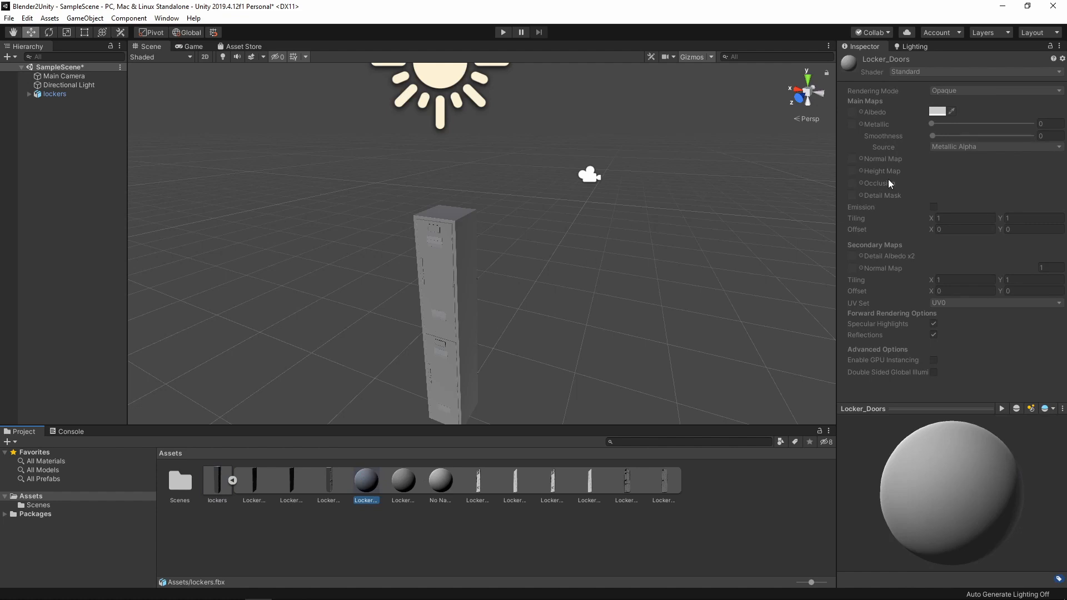
pyautogui.click(859, 113)
pyautogui.keyDown('ctrl'); pyautogui.click(405, 481); pyautogui.keyUp('ctrl')
pyautogui.keyDown('ctrl'); pyautogui.click(442, 477); pyautogui.keyUp('ctrl')
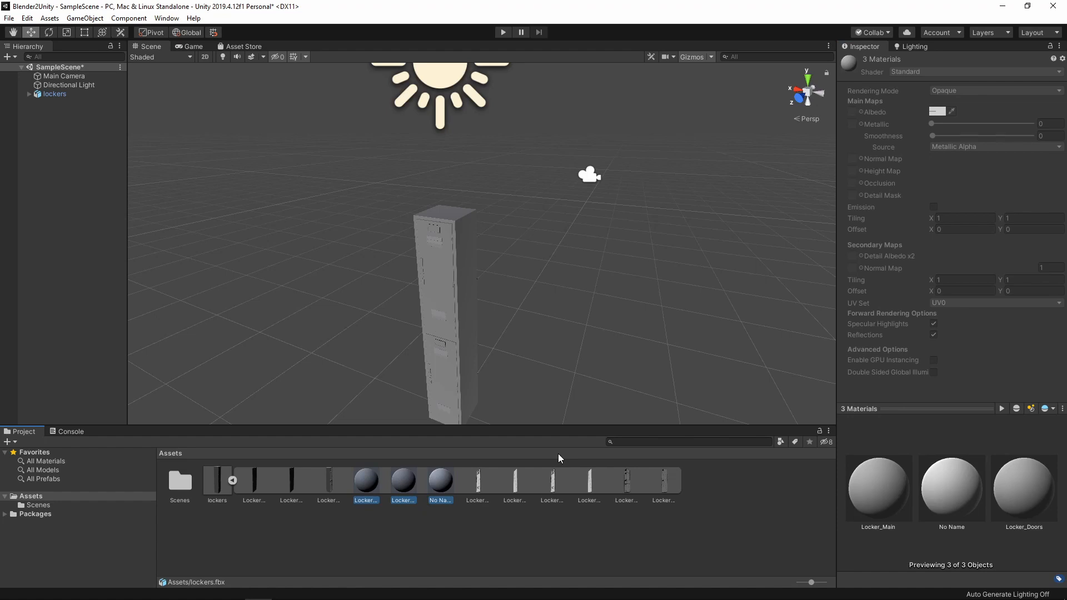
pyautogui.rightClick(428, 483)
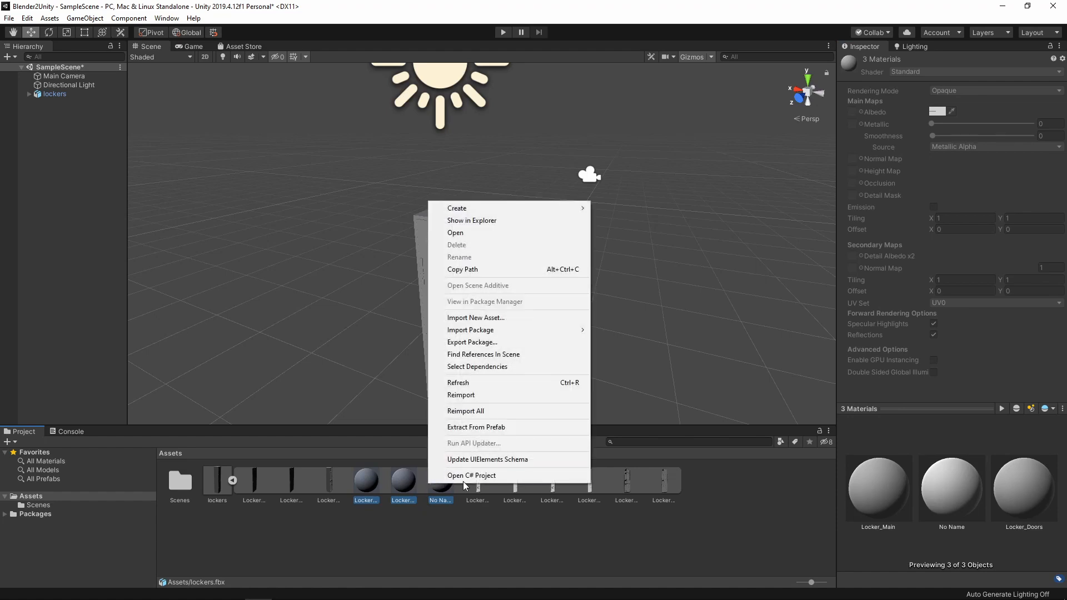
pyautogui.click(473, 426)
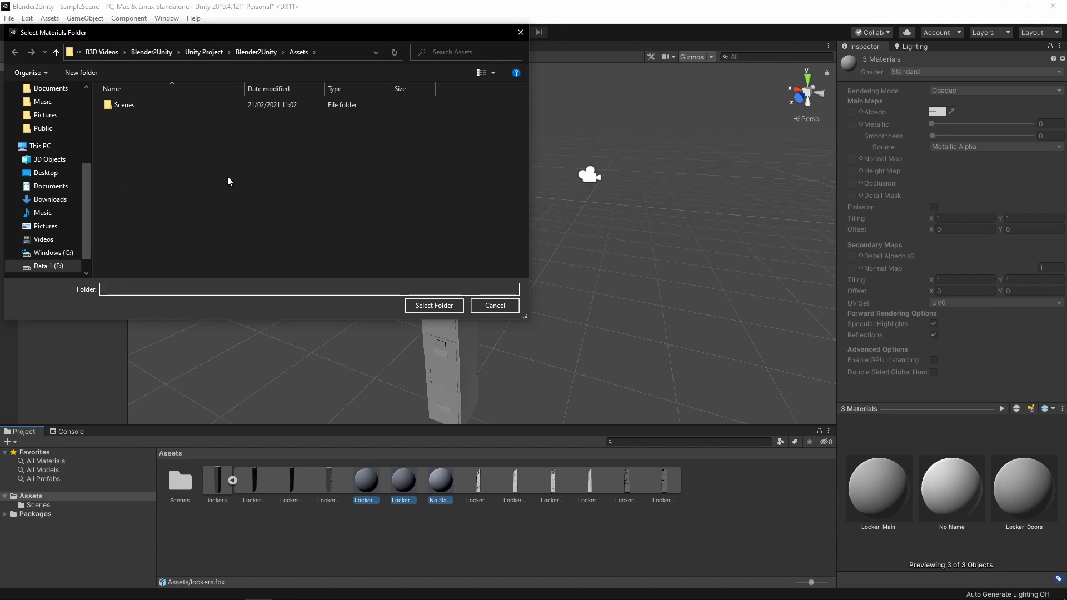
# Step: Create a folder named Materials inside Assets and choose it as the destination for the extracted materials
pyautogui.rightClick(156, 137)
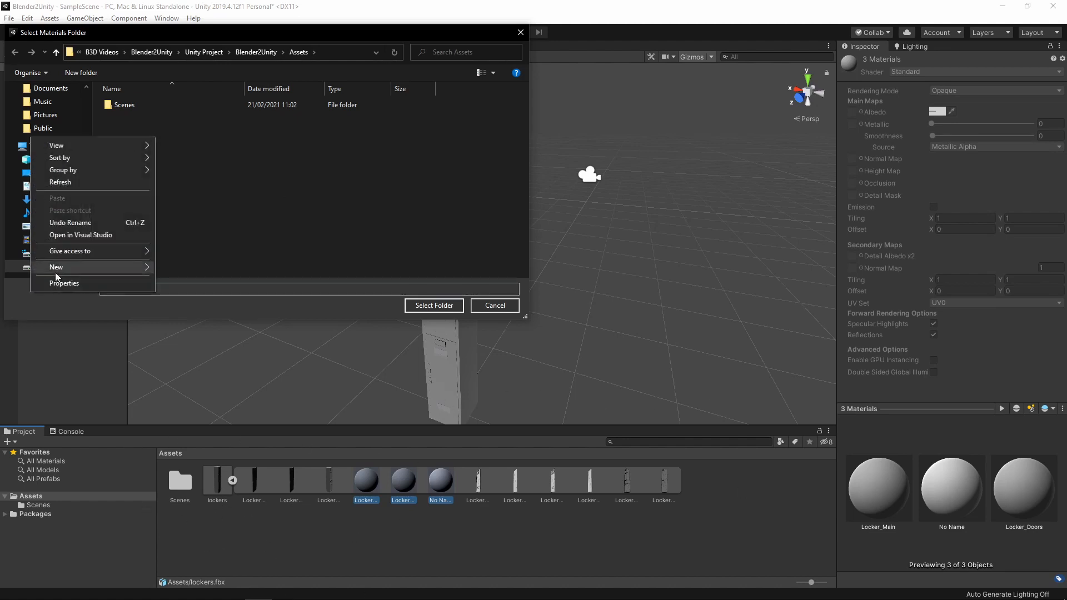
pyautogui.moveTo(84, 272)
pyautogui.click(192, 267)
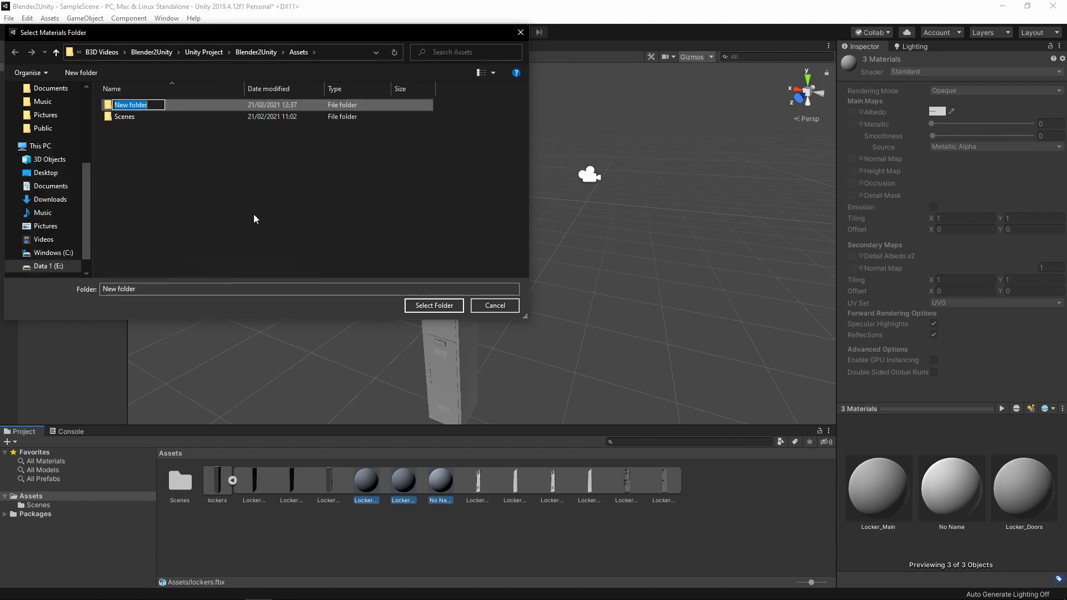
pyautogui.write('Materials')
pyautogui.press('Return')
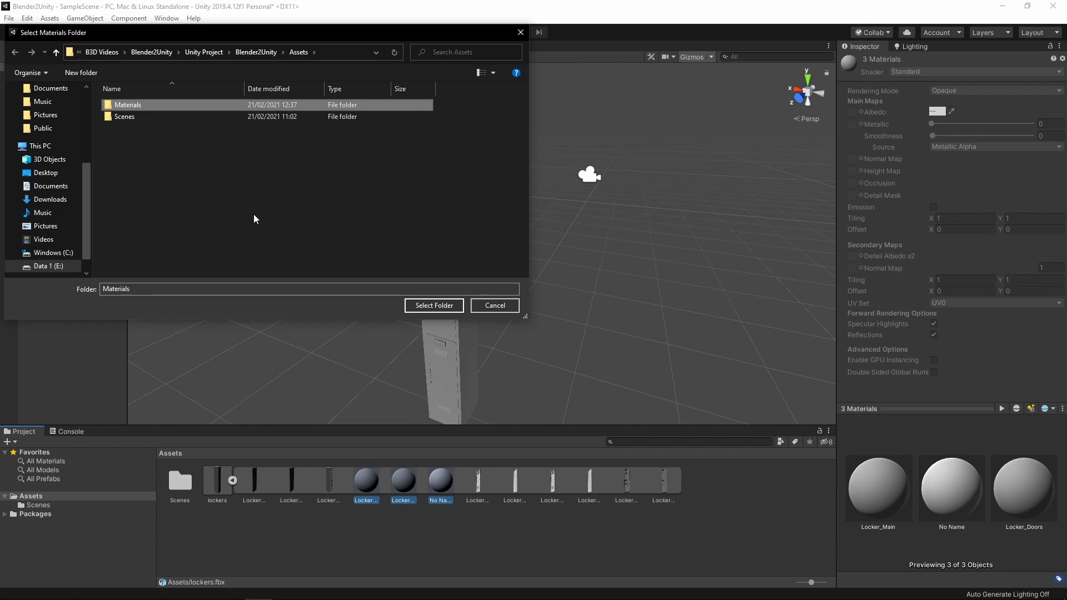
pyautogui.doubleClick(136, 103)
pyautogui.click(426, 306)
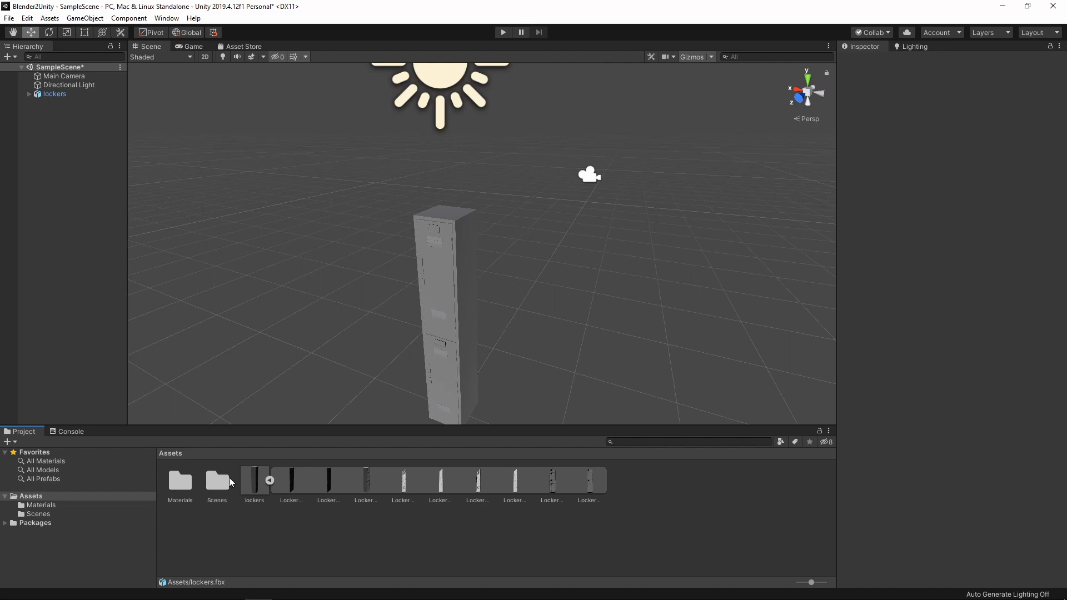
# Step: Delete the No Name material from the new Materials folder
pyautogui.click(178, 497)
pyautogui.doubleClick(182, 483)
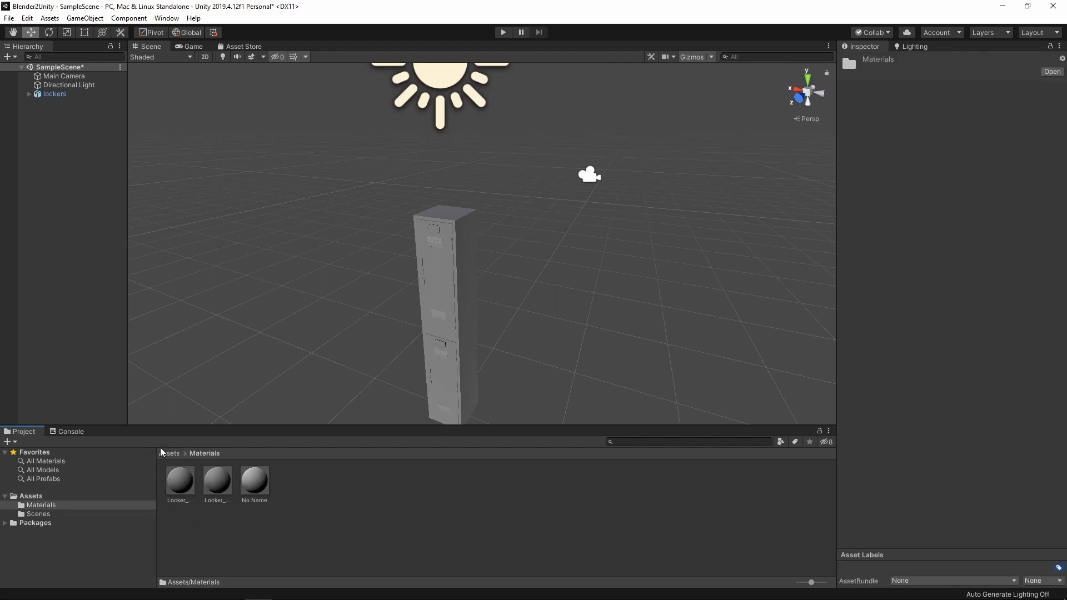
pyautogui.click(178, 484)
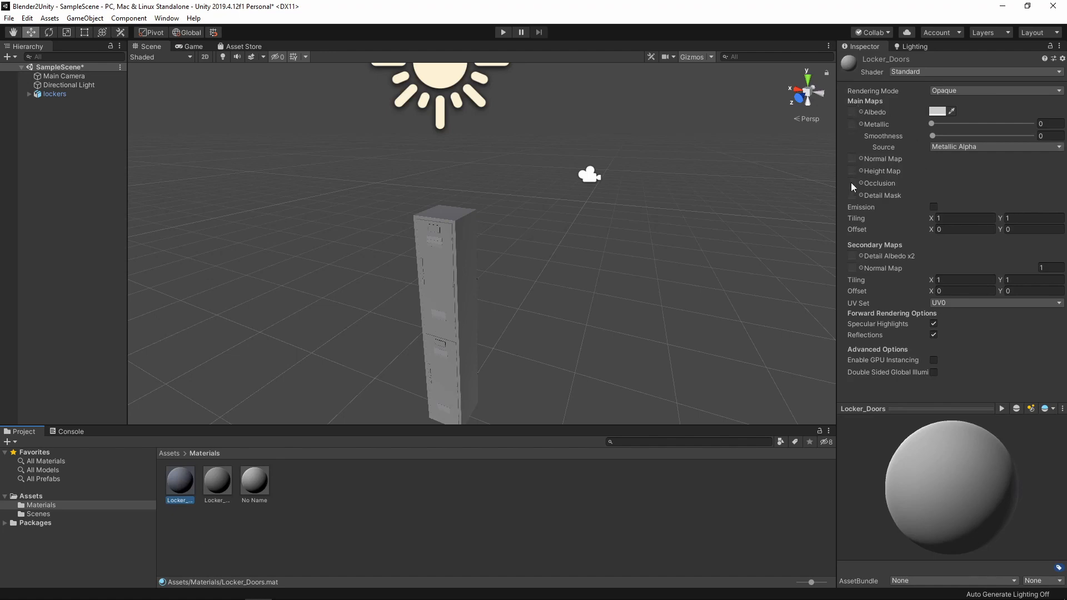
pyautogui.click(327, 509)
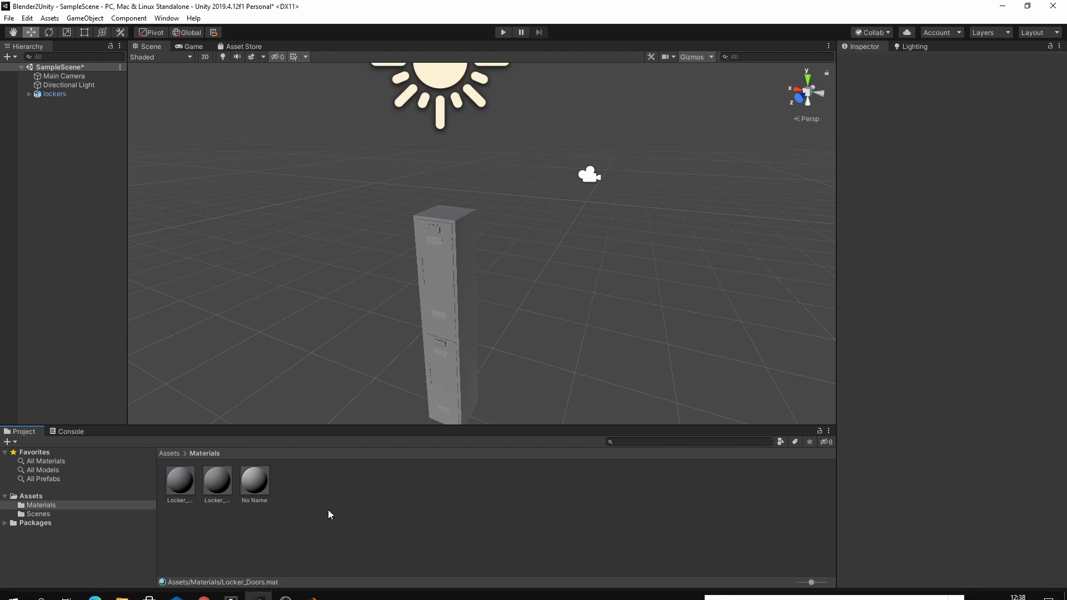
pyautogui.click(257, 483)
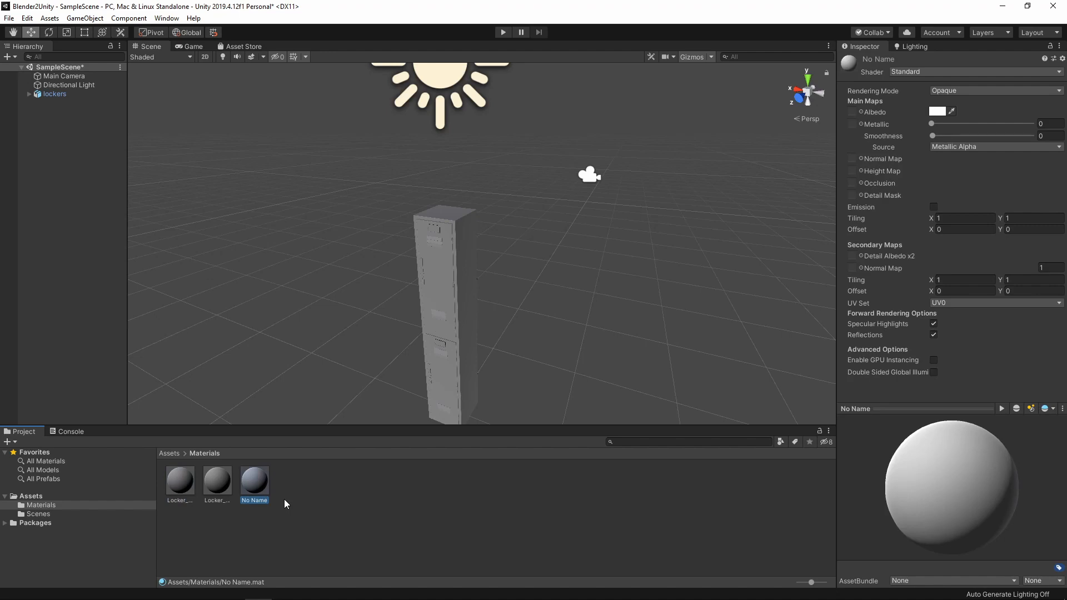
pyautogui.press('Delete')
pyautogui.click(565, 328)
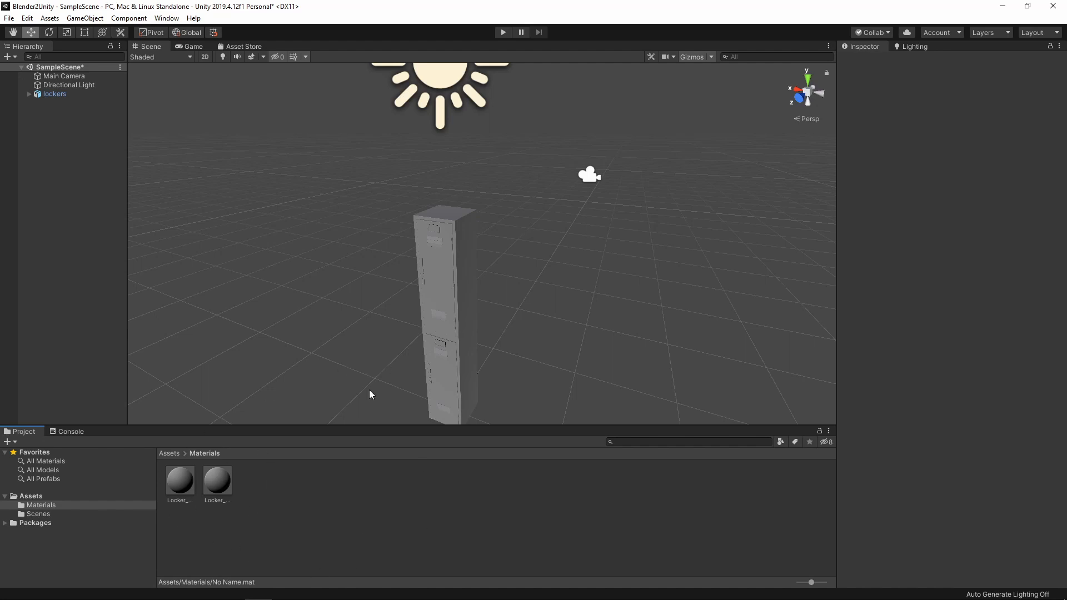
# Step: Create a folder named Textures in Assets
pyautogui.click(187, 479)
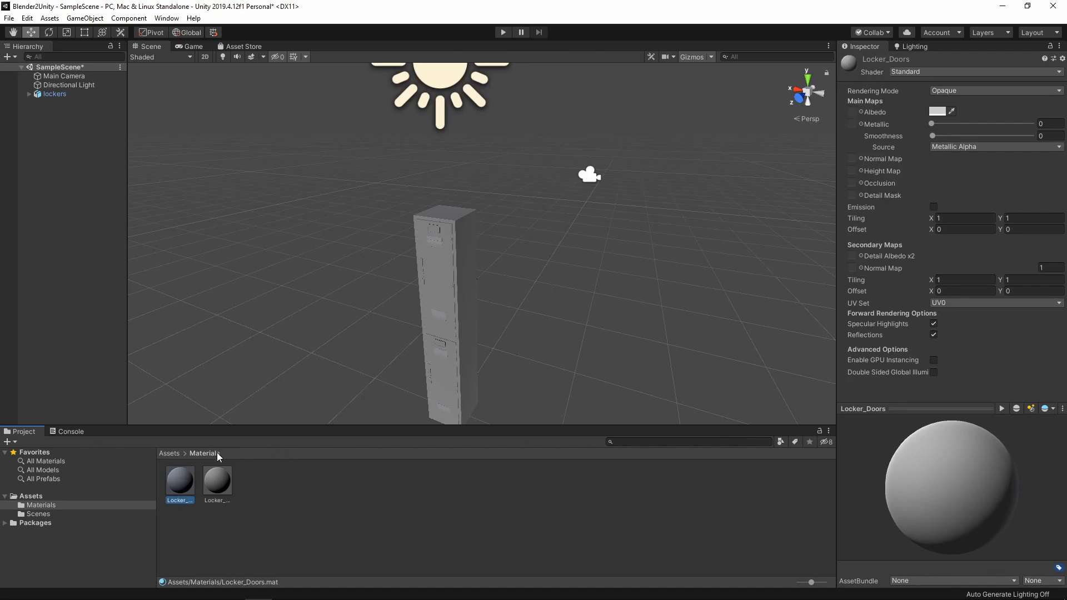
pyautogui.click(176, 452)
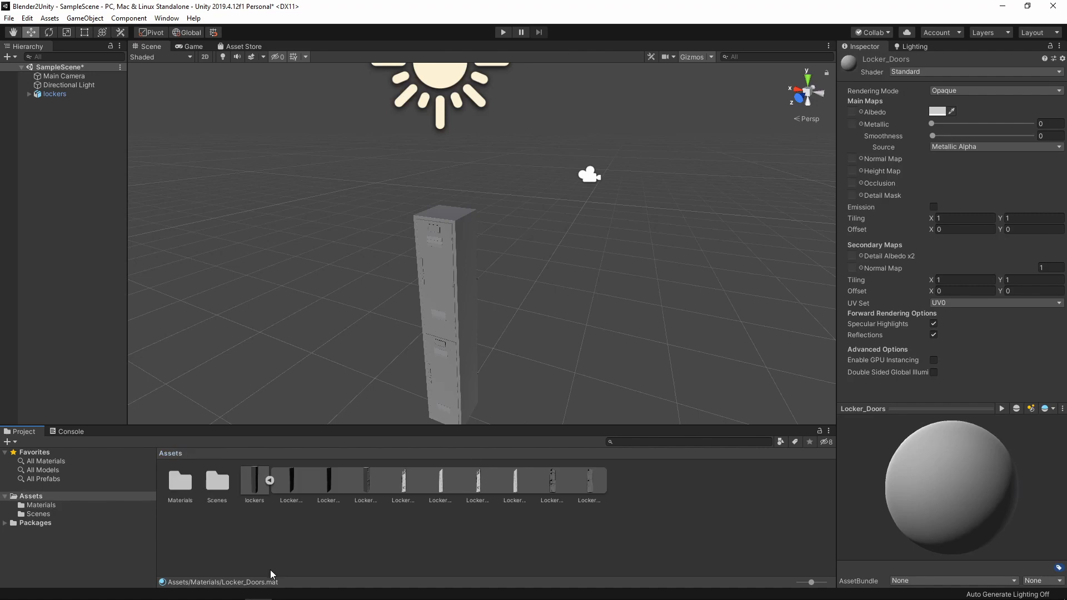
pyautogui.rightClick(212, 519)
pyautogui.moveTo(242, 239)
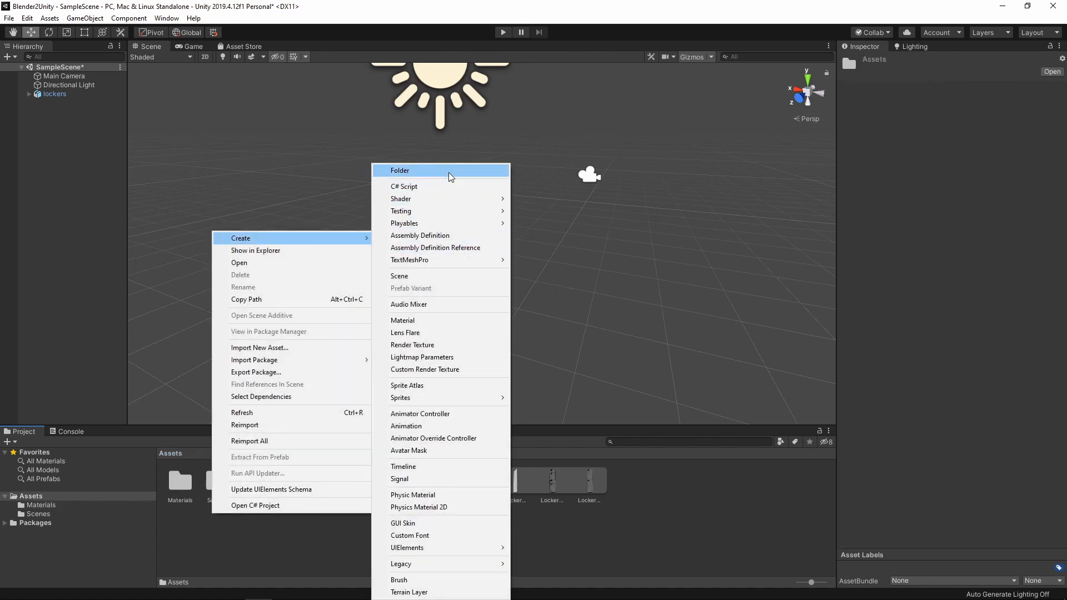
pyautogui.click(447, 170)
pyautogui.write('T')
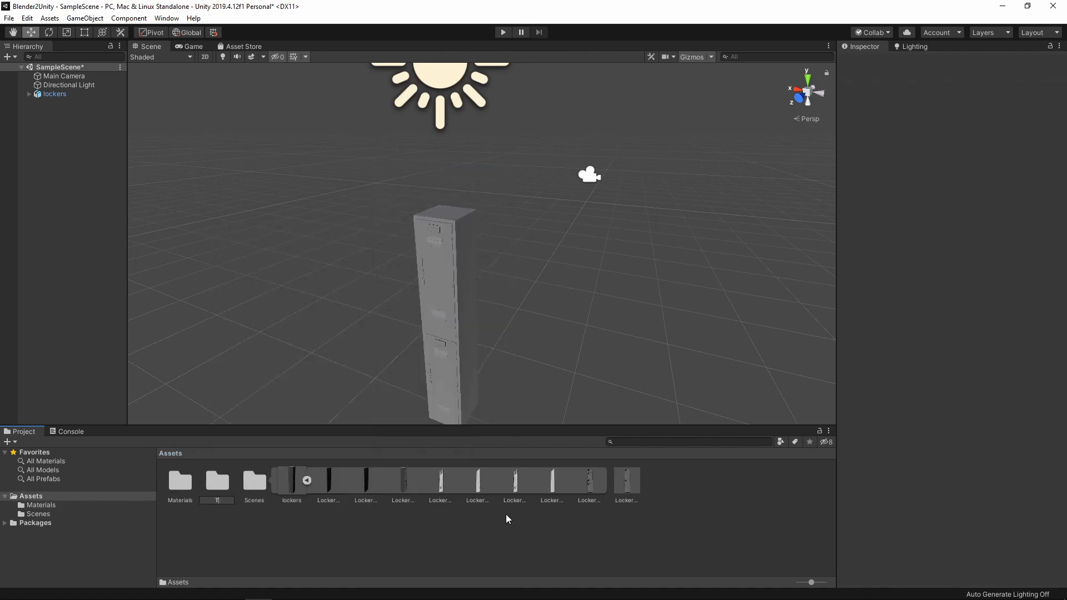
pyautogui.write('extures')
pyautogui.press('Return')
# Step: Create a folder named Meshes in Assets and move the lockers model into it
pyautogui.rightClick(339, 528)
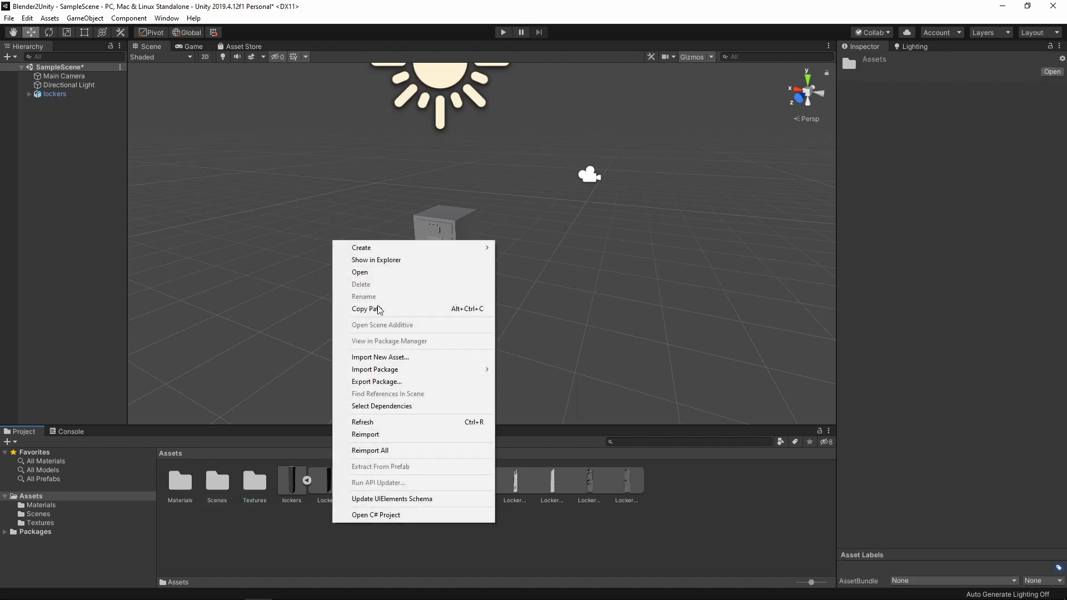
pyautogui.moveTo(362, 249)
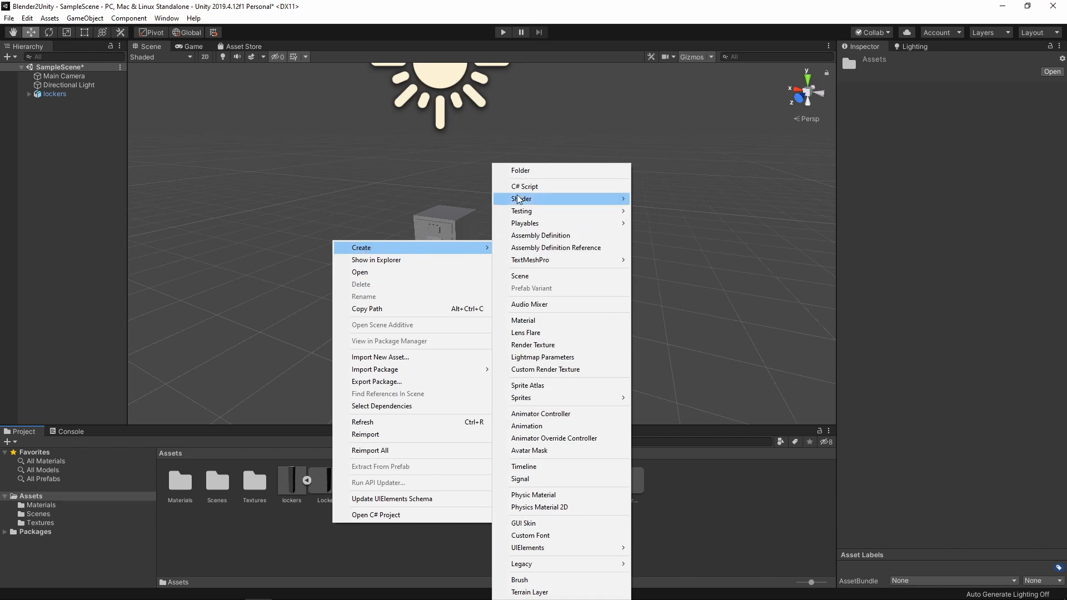
pyautogui.click(521, 171)
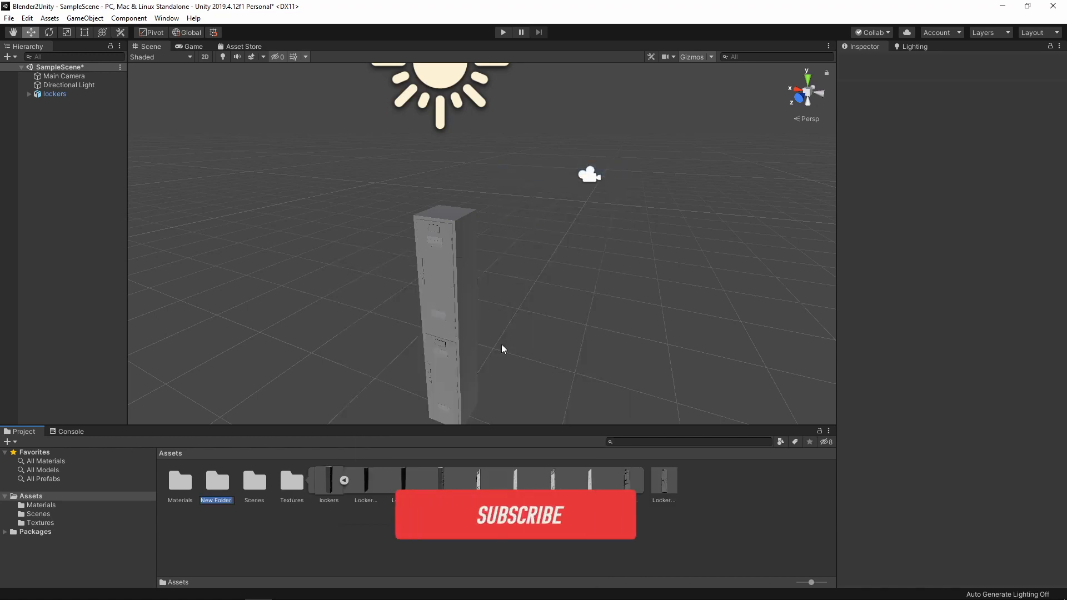
pyautogui.write('Meshes')
pyautogui.press('Return')
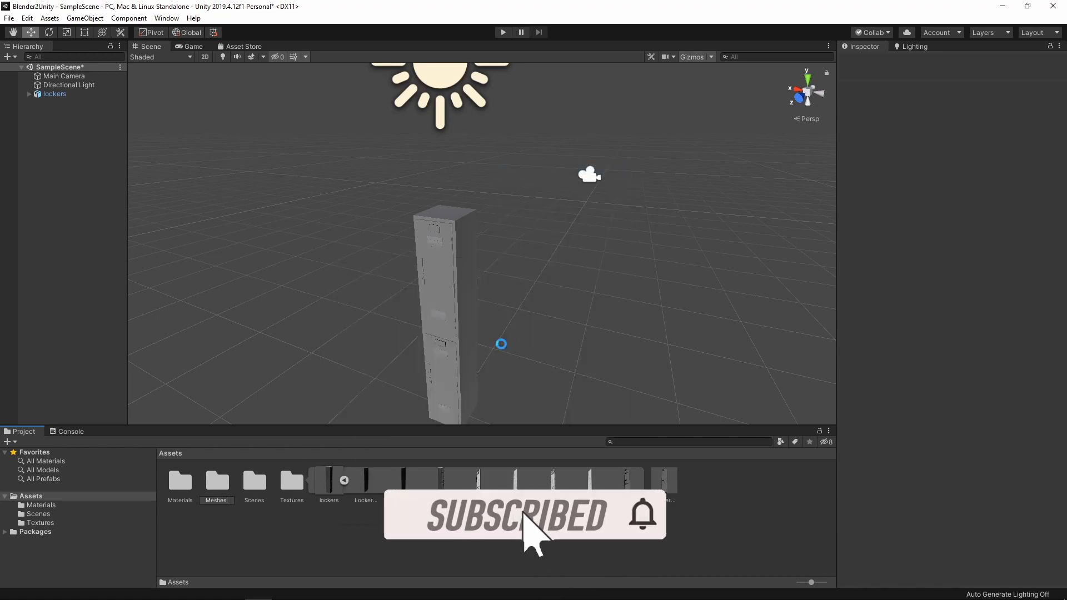
pyautogui.click(338, 476)
pyautogui.moveTo(338, 476); pyautogui.dragTo(220, 486)
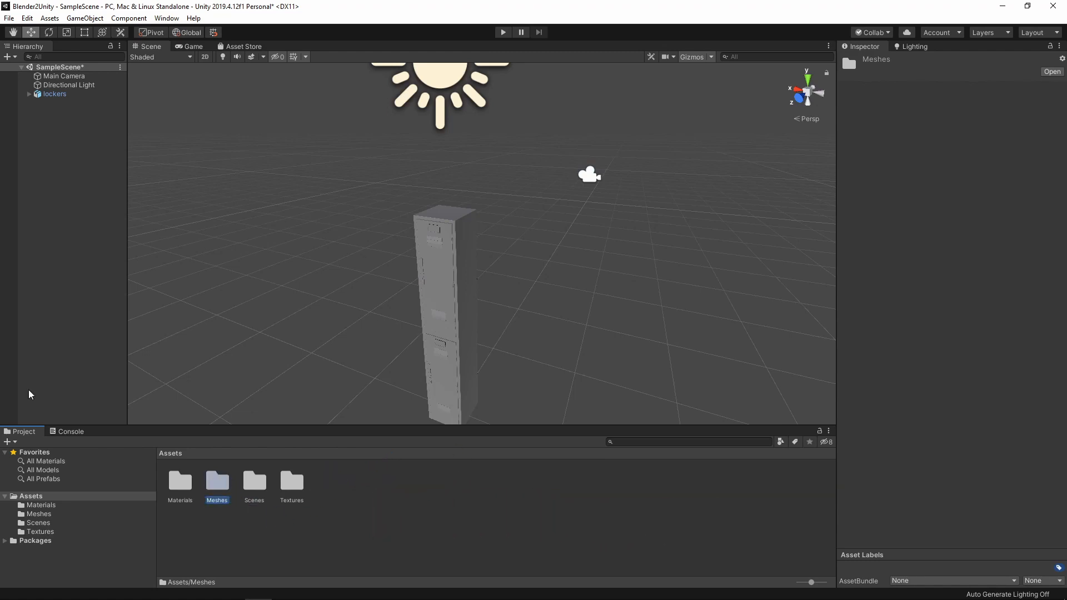
# Step: Import the six locker texture images into the Textures folder and return to Assets
pyautogui.doubleClick(301, 491)
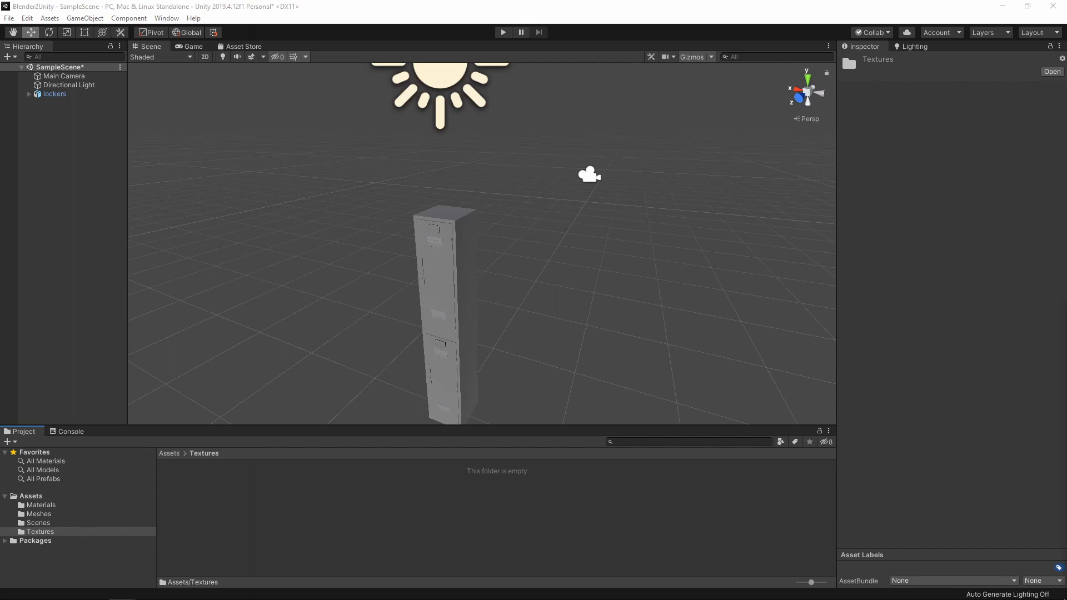
pyautogui.moveTo(577, 549); pyautogui.dragTo(293, 482)
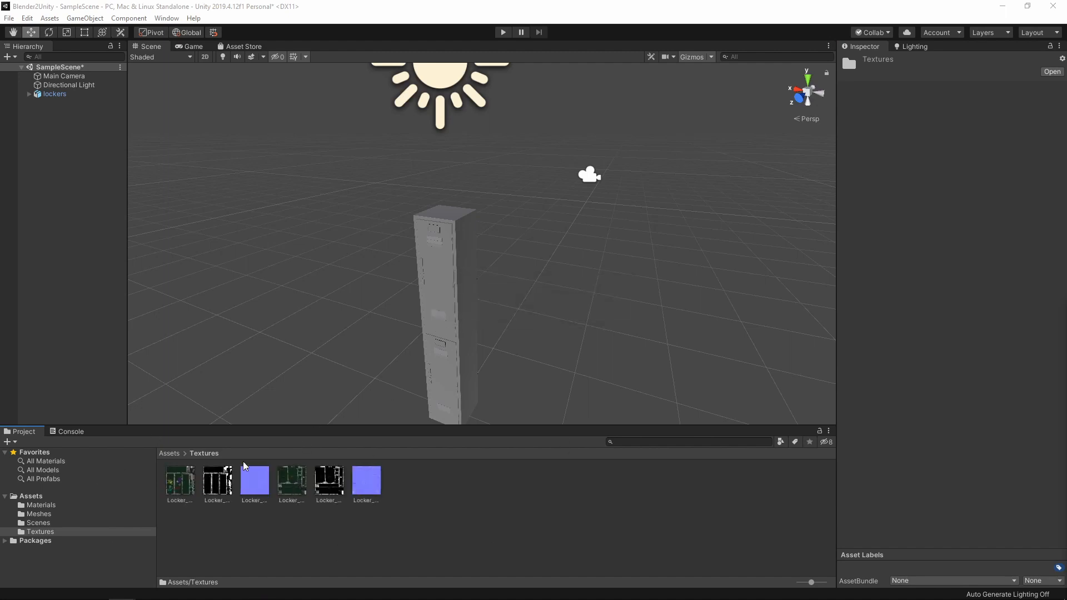
pyautogui.click(169, 453)
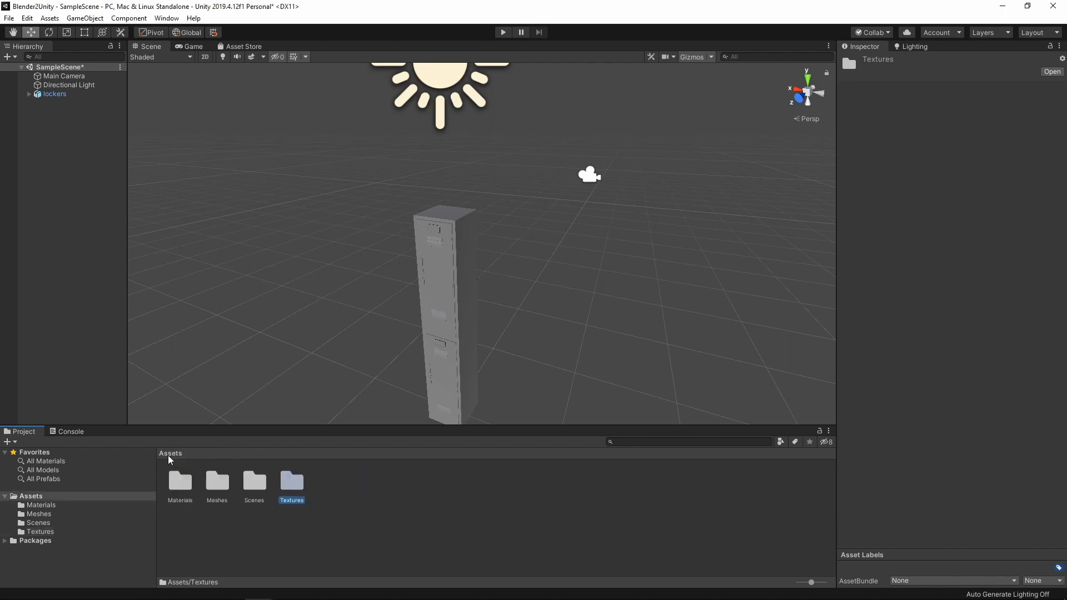
# Step: Select the Locker_Doors material in the Materials folder and lock the Inspector on it
pyautogui.doubleClick(185, 487)
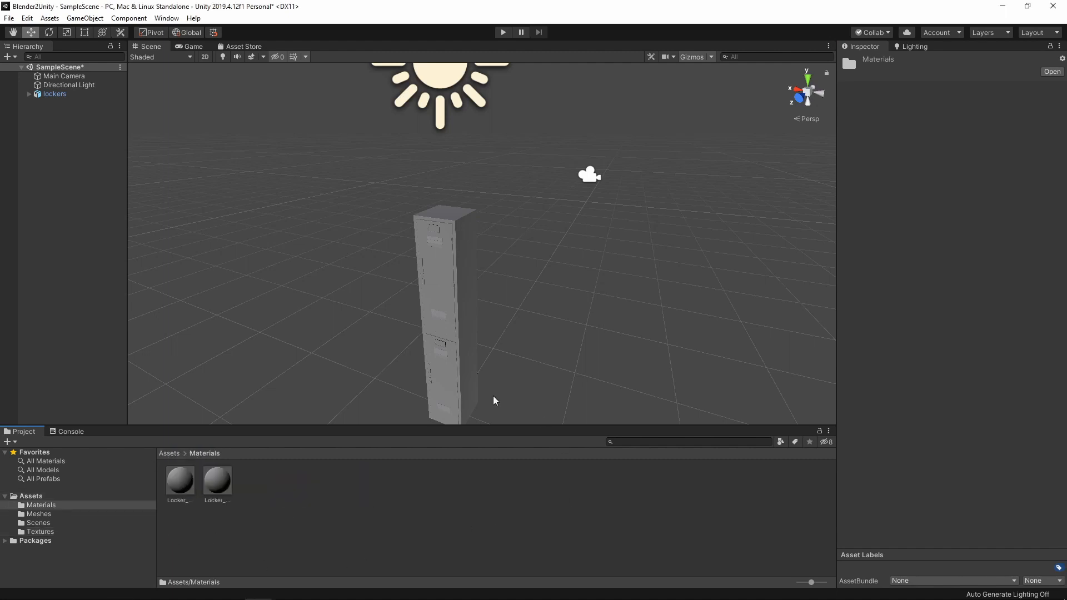
pyautogui.click(193, 480)
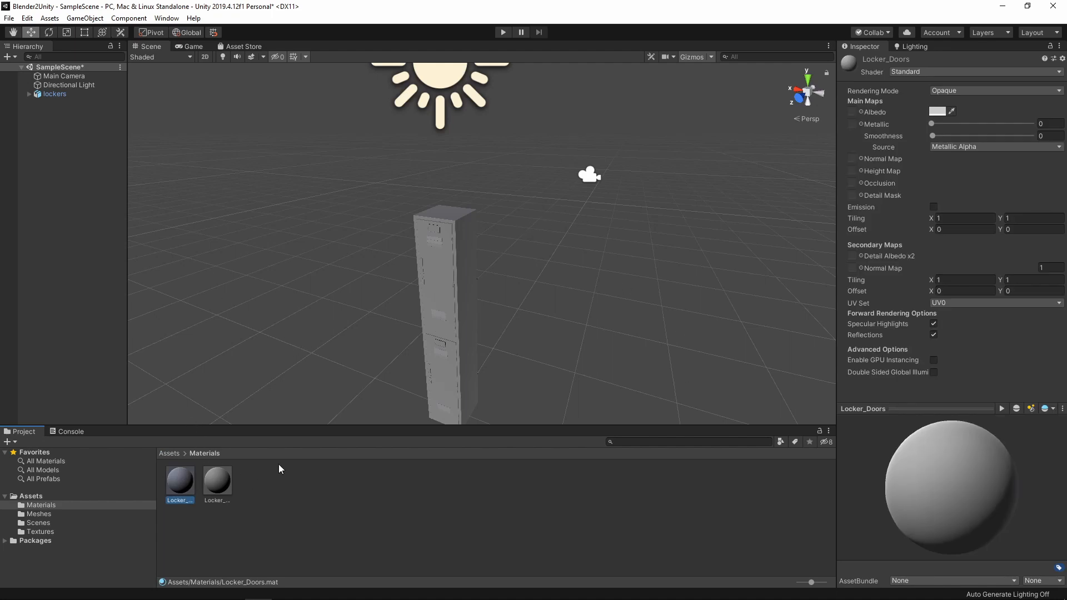
pyautogui.click(170, 453)
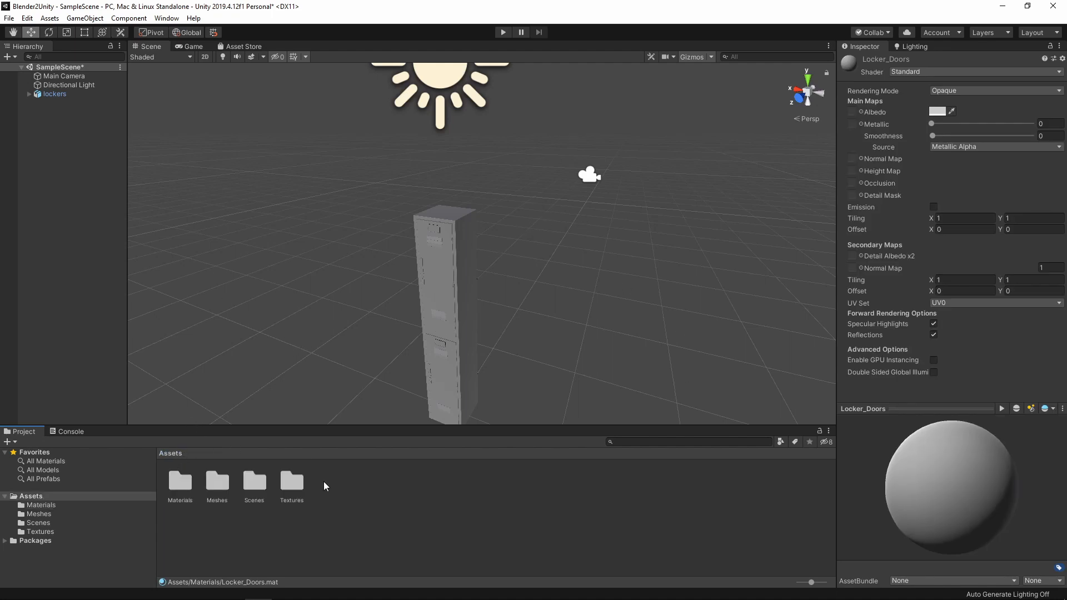
pyautogui.doubleClick(295, 487)
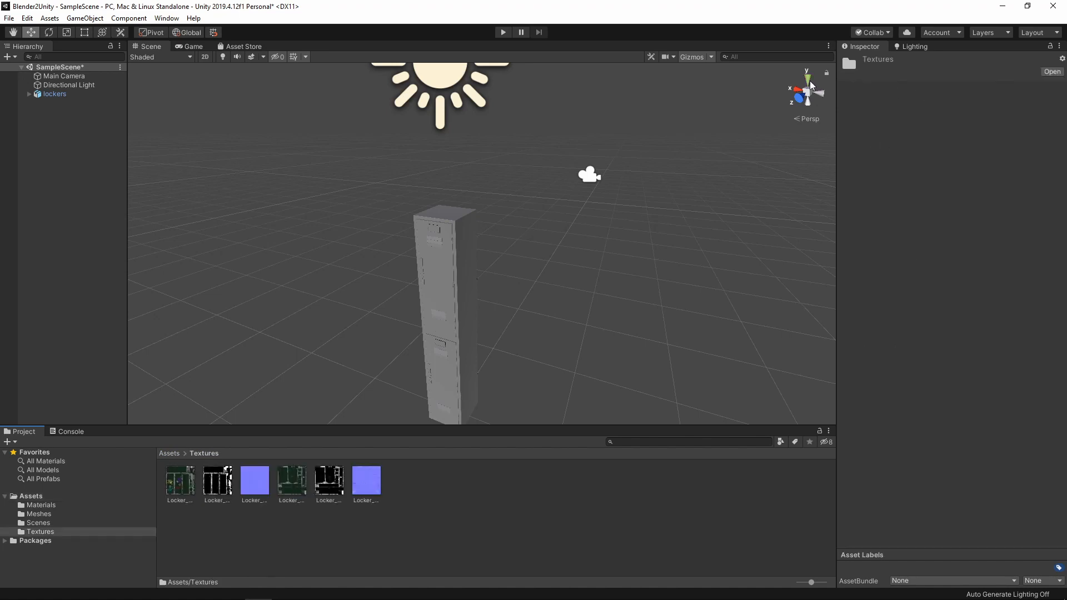
pyautogui.click(170, 455)
pyautogui.click(177, 476)
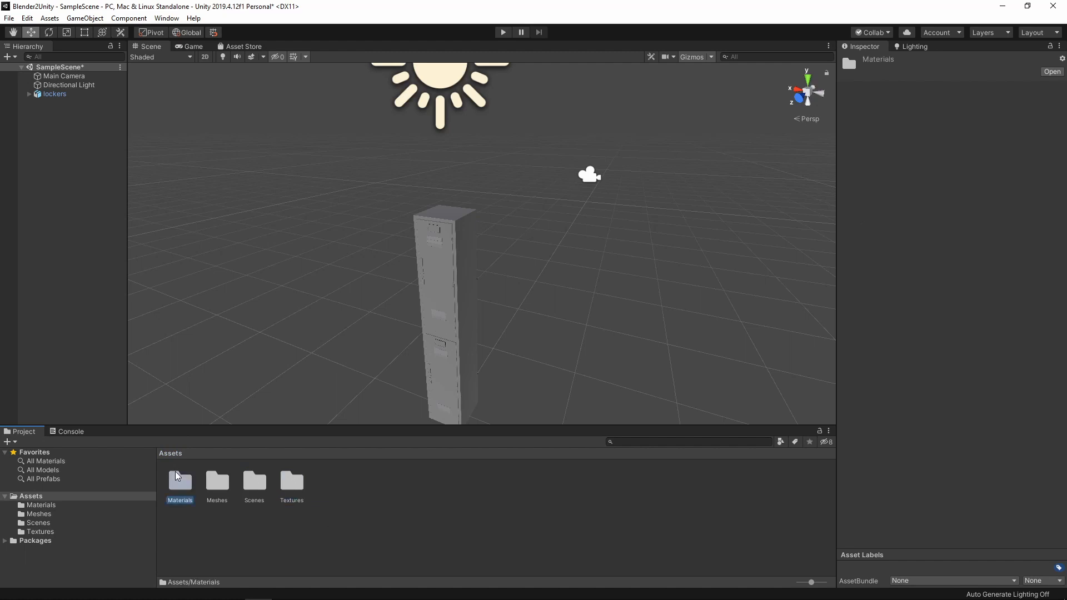
pyautogui.doubleClick(176, 476)
pyautogui.click(180, 481)
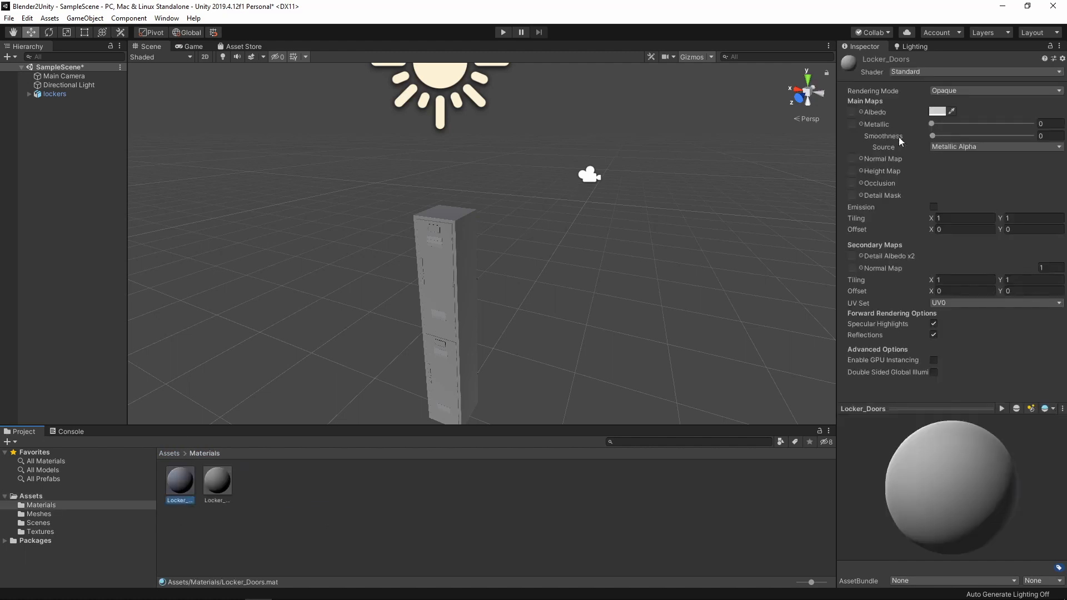
pyautogui.click(1050, 47)
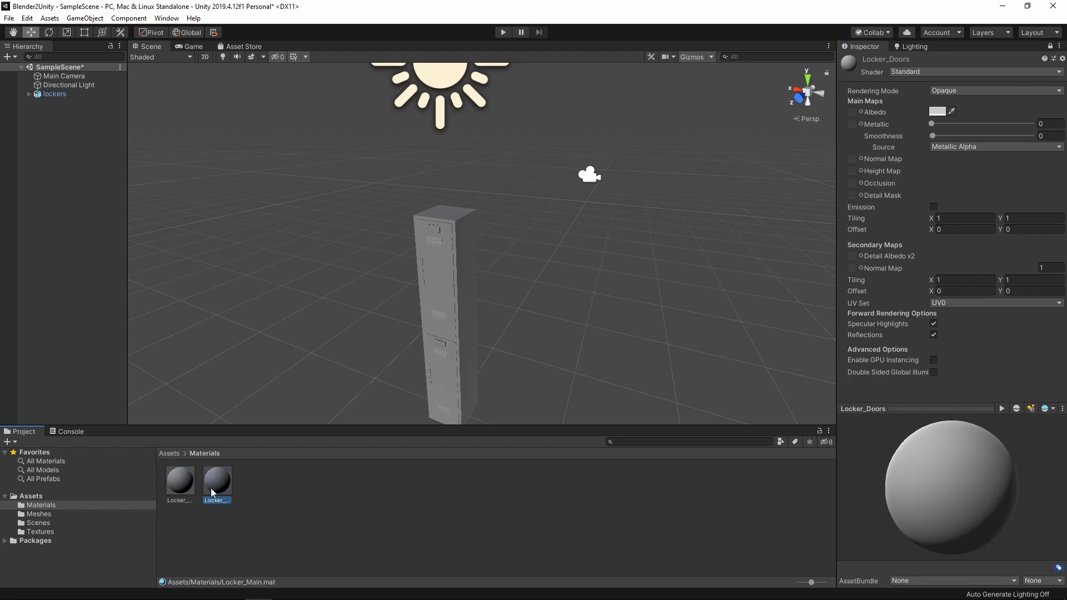
# Step: Assign the Locker_Locker_Doors_AlbedoTransparency texture from the Textures folder as the albedo map of Locker_Doors
pyautogui.click(185, 481)
pyautogui.click(173, 453)
pyautogui.click(225, 481)
pyautogui.click(254, 482)
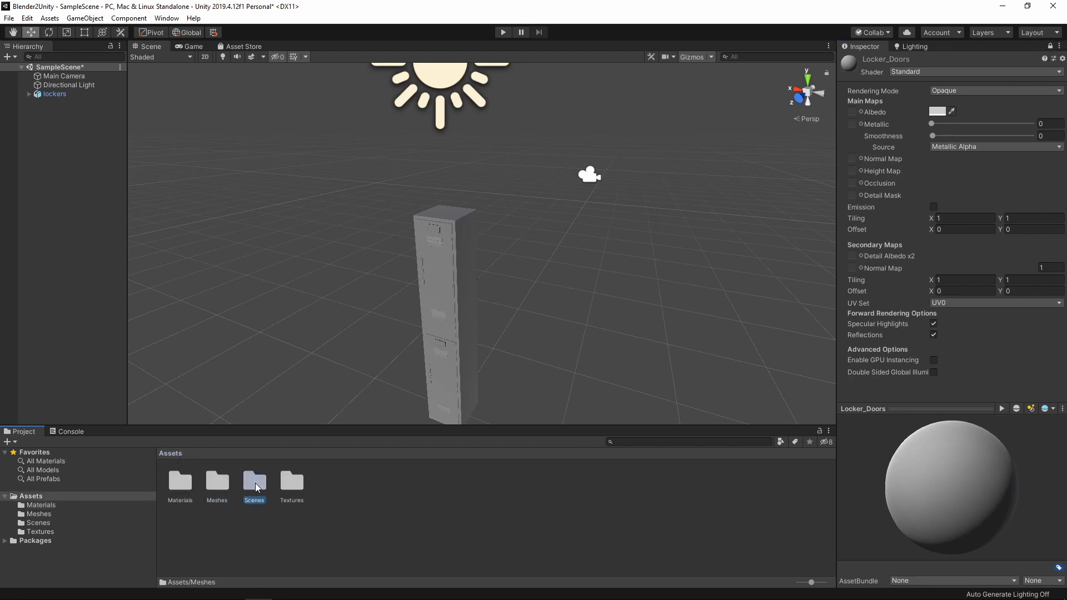
pyautogui.doubleClick(290, 484)
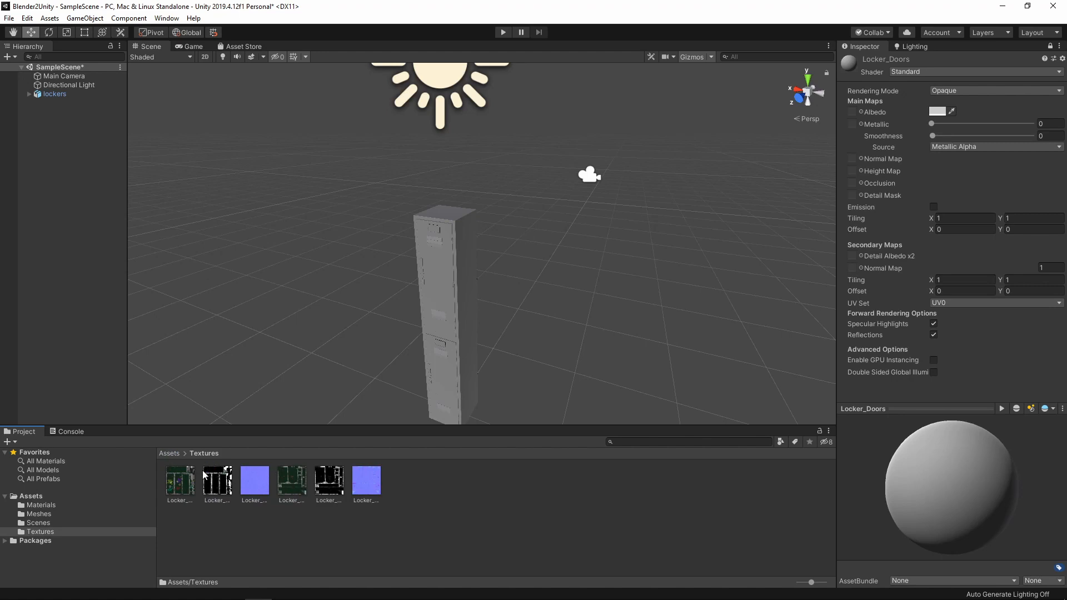
pyautogui.click(185, 488)
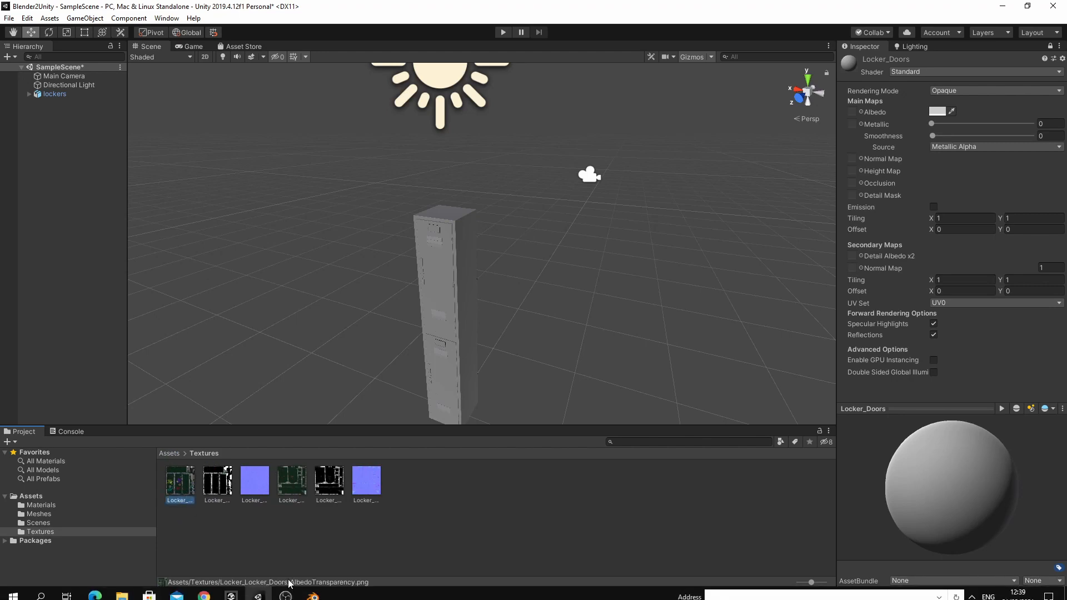
pyautogui.moveTo(185, 488); pyautogui.dragTo(856, 111)
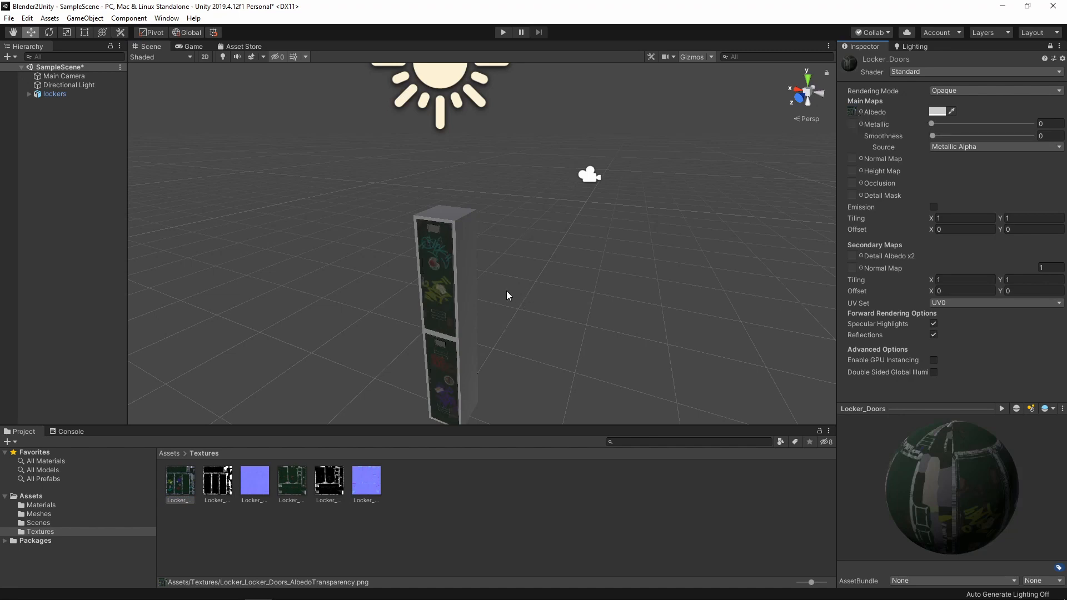
# Step: Assign the Locker_Locker_Doors_MetallicSmoothness texture as the metallic map of the Locker_Doors material
pyautogui.scroll(3, 466, 298)
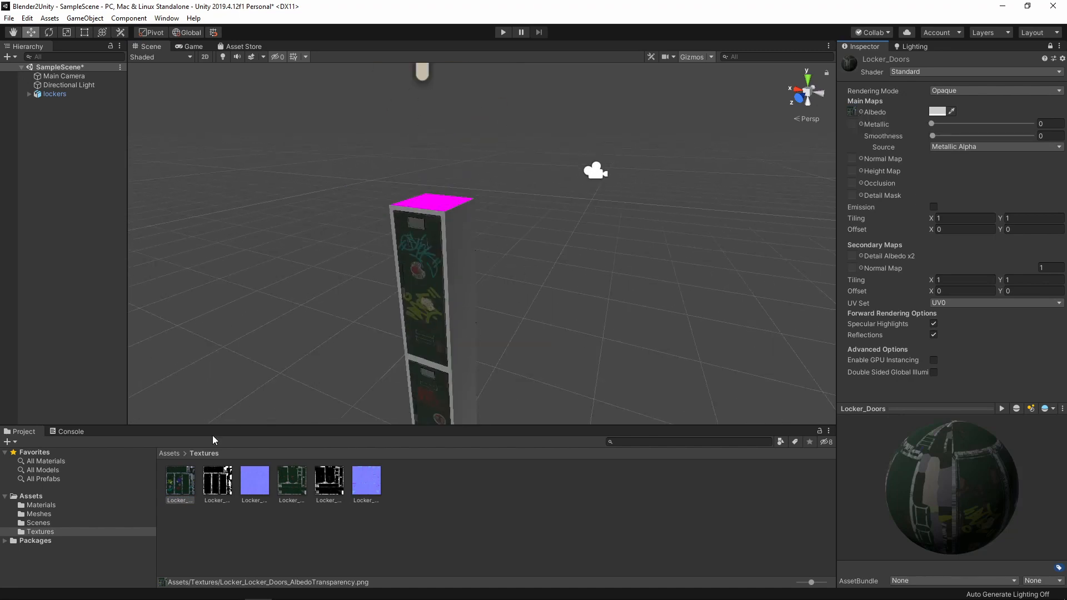
pyautogui.click(222, 482)
pyautogui.moveTo(222, 483); pyautogui.dragTo(854, 124)
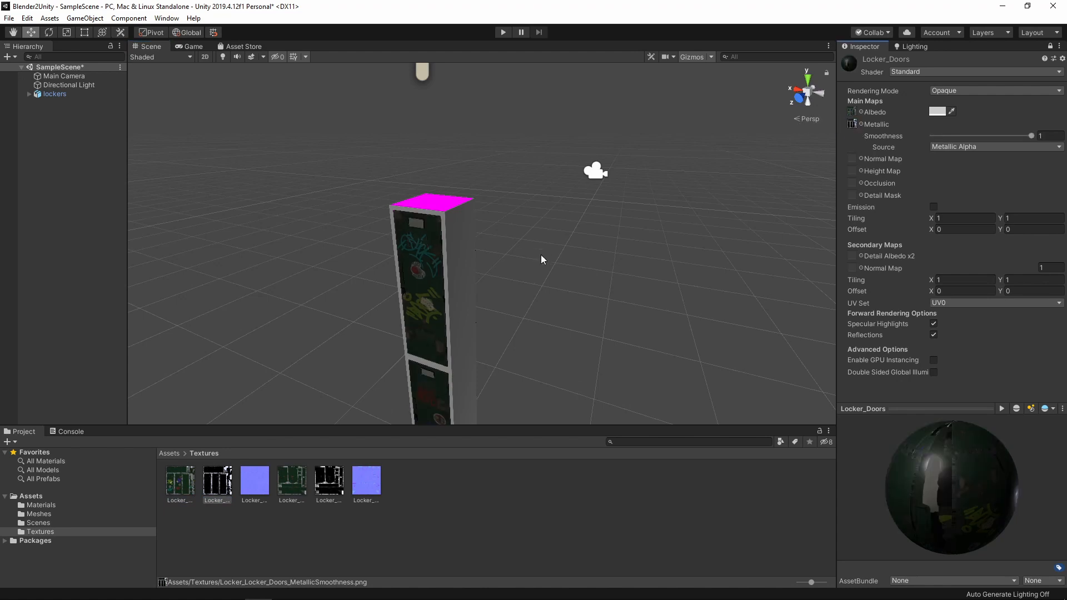
# Step: Set the smoothness of the Locker_Doors material to 0.8
pyautogui.scroll(-3, 471, 291)
pyautogui.moveTo(444, 331)
pyautogui.keyDown('alt'); pyautogui.mouseDown()
pyautogui.moveTo(451, 299)
pyautogui.moveTo(412, 288)
pyautogui.moveTo(445, 286)
pyautogui.moveTo(518, 218)
pyautogui.moveTo(424, 335)
pyautogui.mouseUp(); pyautogui.keyUp('alt')
pyautogui.scroll(5, 389, 342)
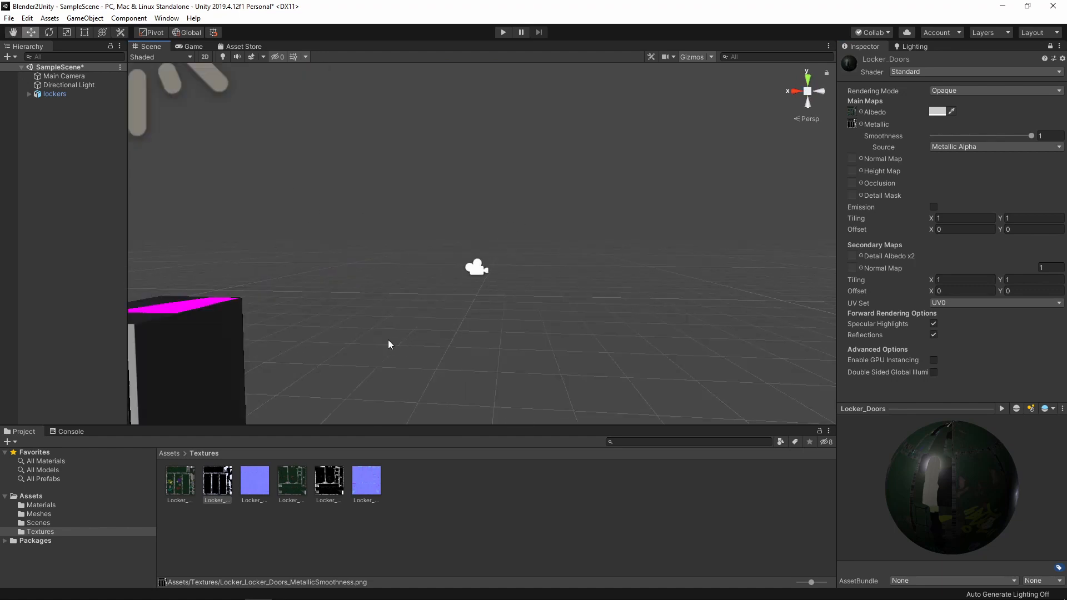
pyautogui.moveTo(334, 351); pyautogui.dragTo(429, 312, button='middle')
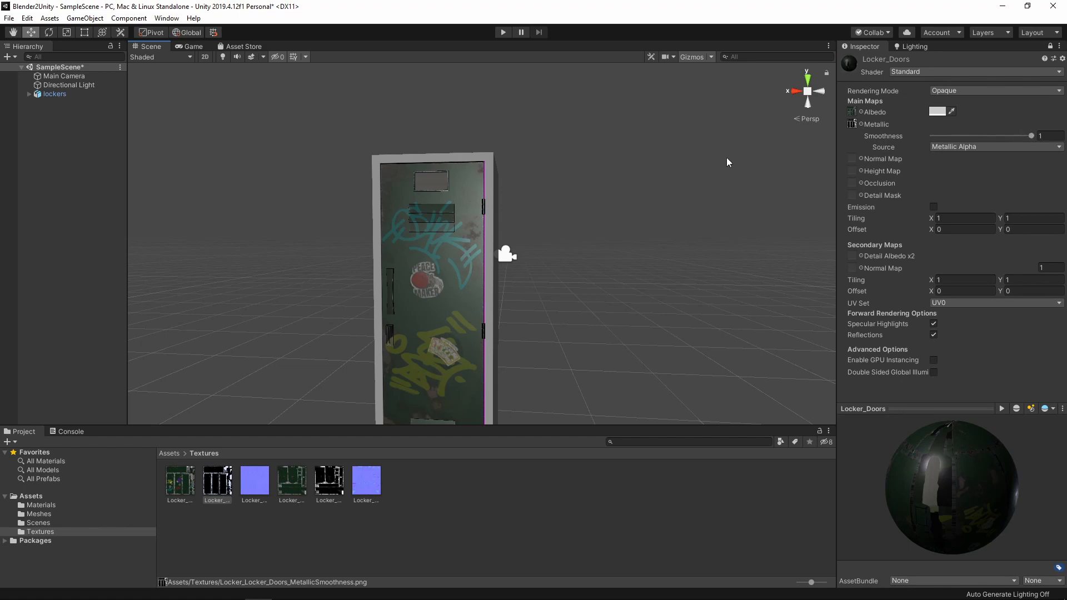
pyautogui.click(1022, 136)
pyautogui.write('.8')
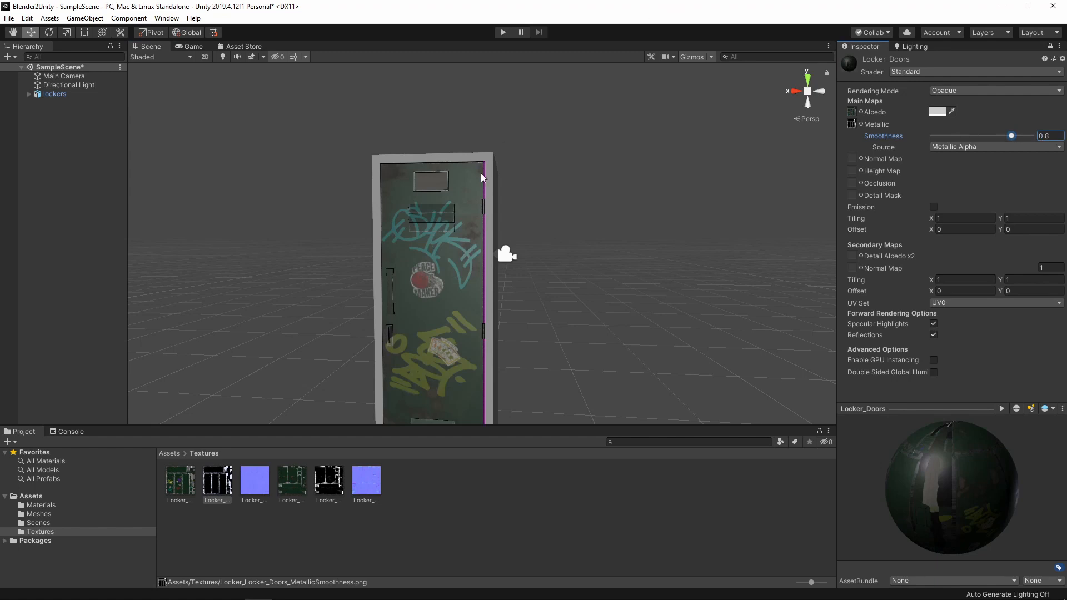
# Step: Assign the doors' normal texture as the normal map of Locker_Doors and fix its import type as a normal map
pyautogui.scroll(-4, 500, 194)
pyautogui.moveTo(550, 241); pyautogui.dragTo(487, 233, button='middle')
pyautogui.moveTo(481, 244); pyautogui.dragTo(455, 265, button='right')
pyautogui.moveTo(411, 244); pyautogui.dragTo(455, 243, button='middle')
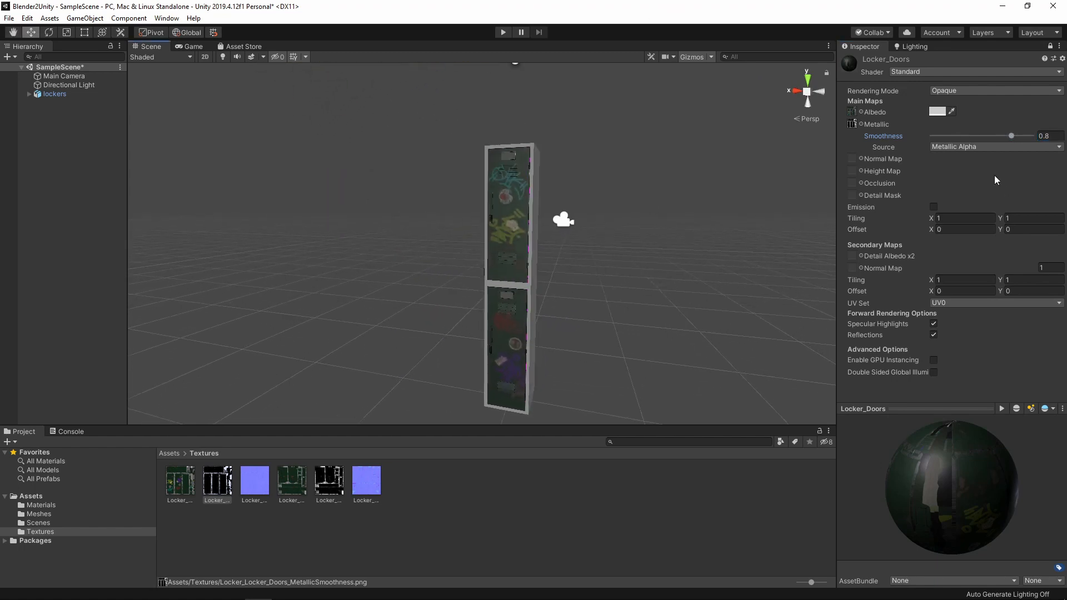
pyautogui.moveTo(256, 487); pyautogui.dragTo(851, 159)
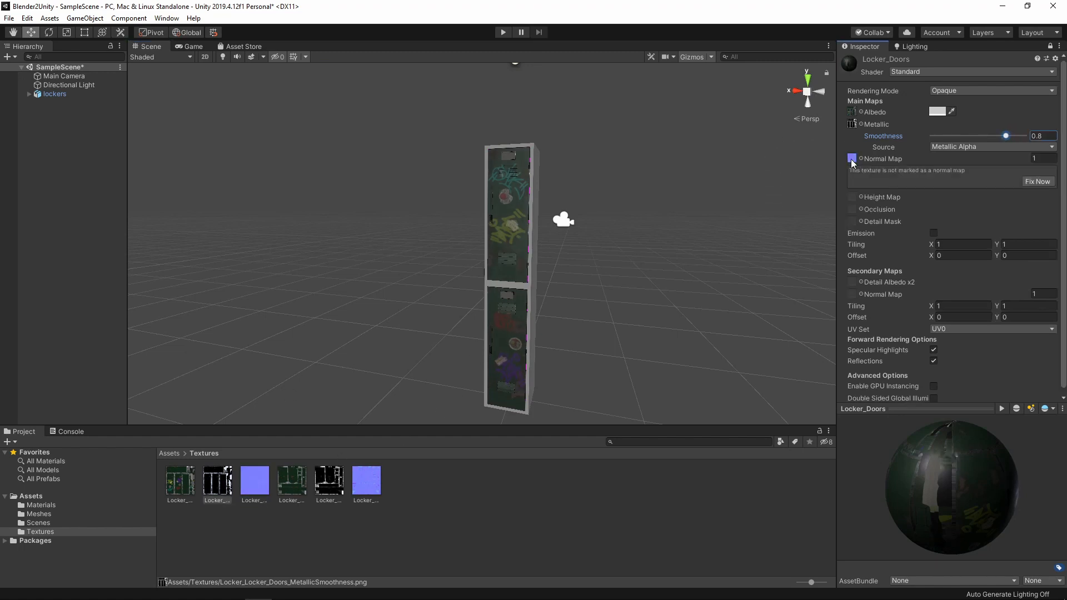
pyautogui.click(1031, 182)
pyautogui.scroll(-4, 524, 172)
pyautogui.scroll(7, 515, 186)
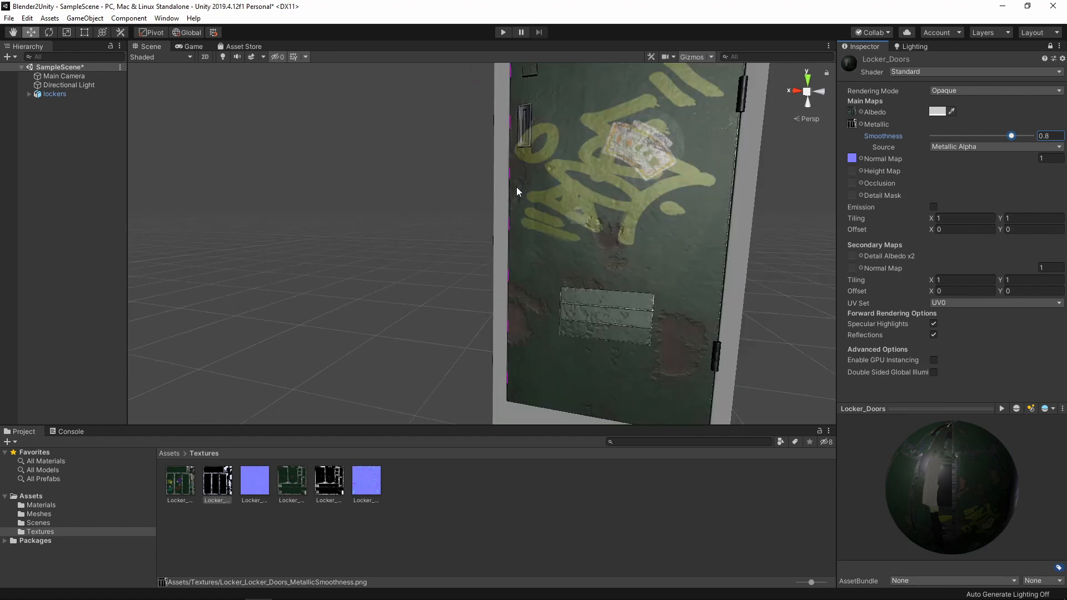
pyautogui.scroll(-2, 542, 189)
pyautogui.scroll(5, 540, 188)
pyautogui.scroll(-5, 542, 172)
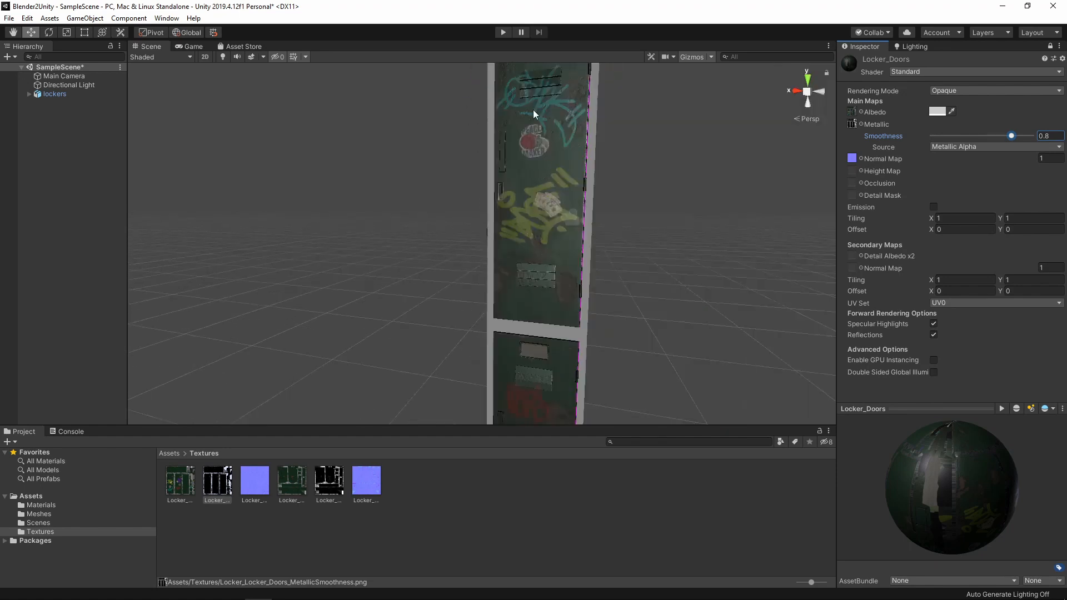
# Step: Switch the locked Inspector from Locker_Doors to the Locker_Main material in the Materials folder
pyautogui.click(169, 453)
pyautogui.doubleClick(193, 490)
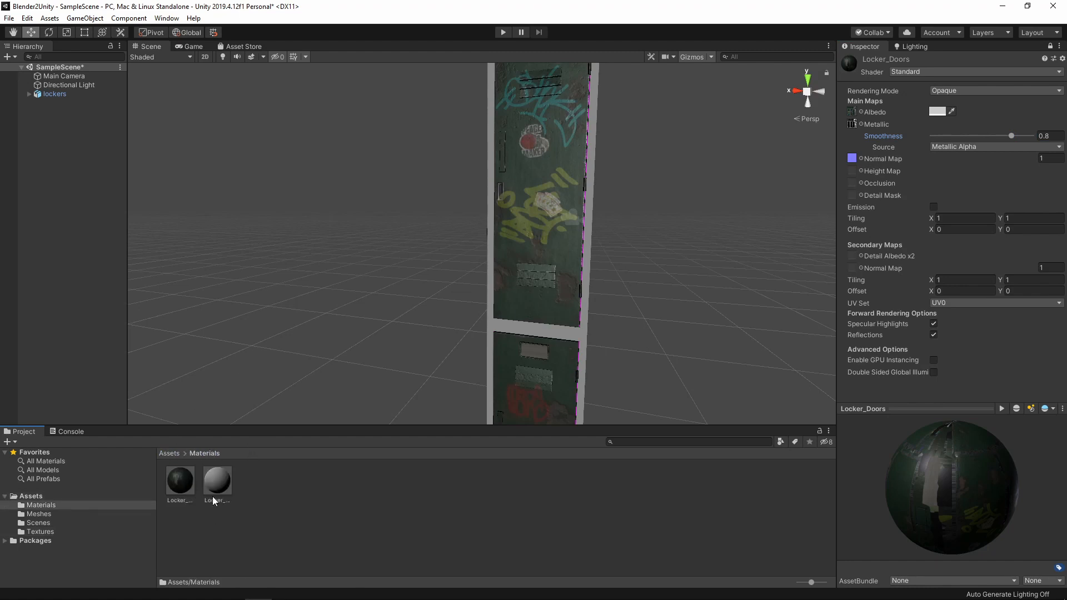
pyautogui.click(209, 481)
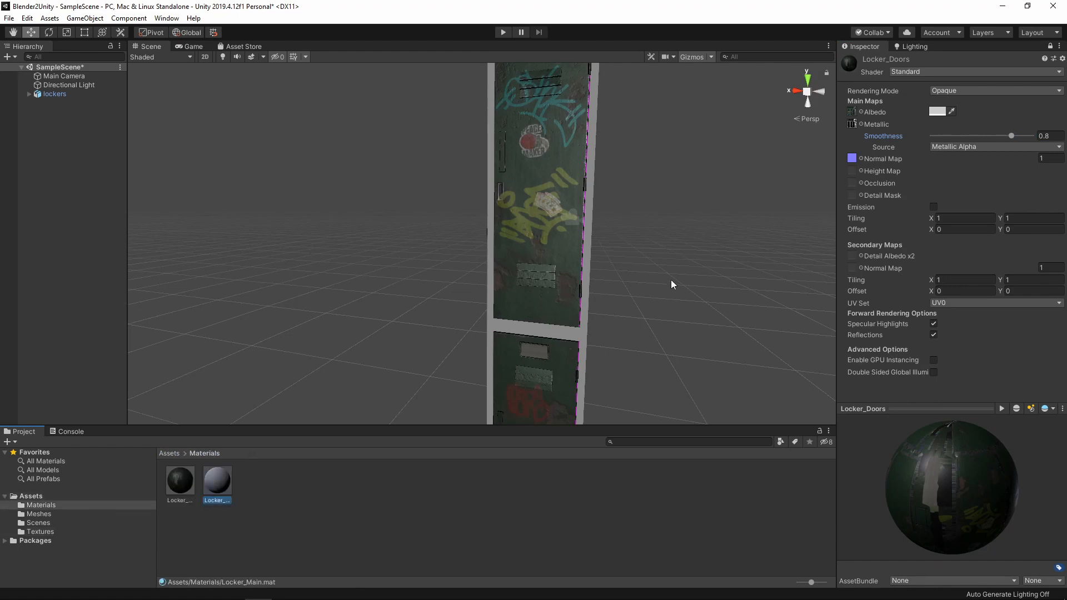
pyautogui.click(1049, 47)
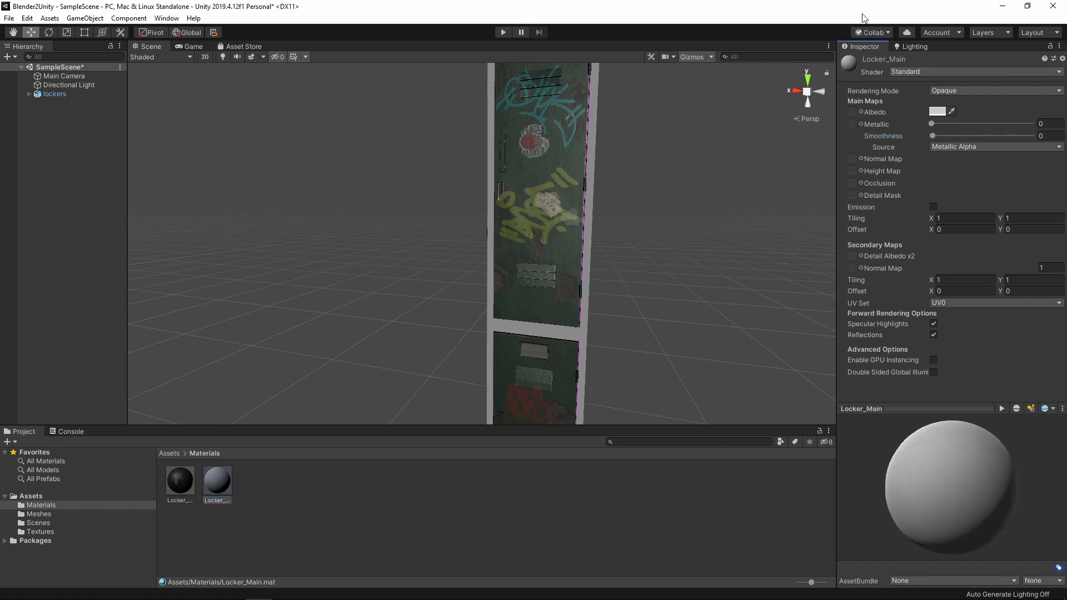
pyautogui.click(1050, 46)
# Step: Assign the main locker's albedo and metallic textures from the Textures folder to the matching maps of Locker_Main
pyautogui.click(168, 454)
pyautogui.doubleClick(287, 475)
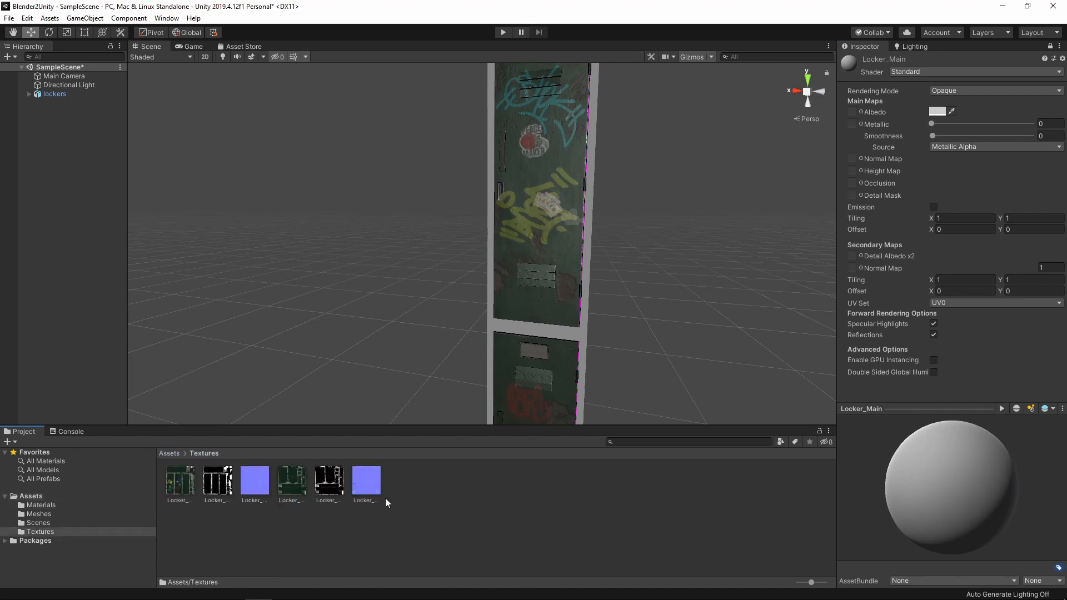
pyautogui.moveTo(295, 491); pyautogui.dragTo(851, 114)
pyautogui.moveTo(332, 485); pyautogui.dragTo(851, 124)
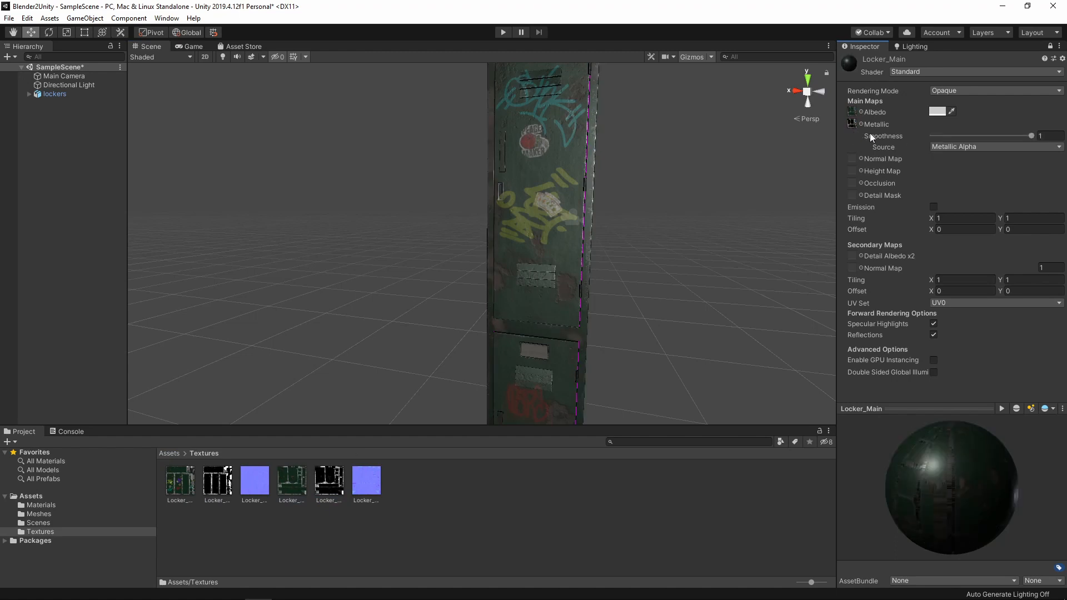
# Step: Set the smoothness of Locker_Main to 0.8 and assign its normal texture, fixing it as a normal map
pyautogui.click(1044, 137)
pyautogui.write('0.8')
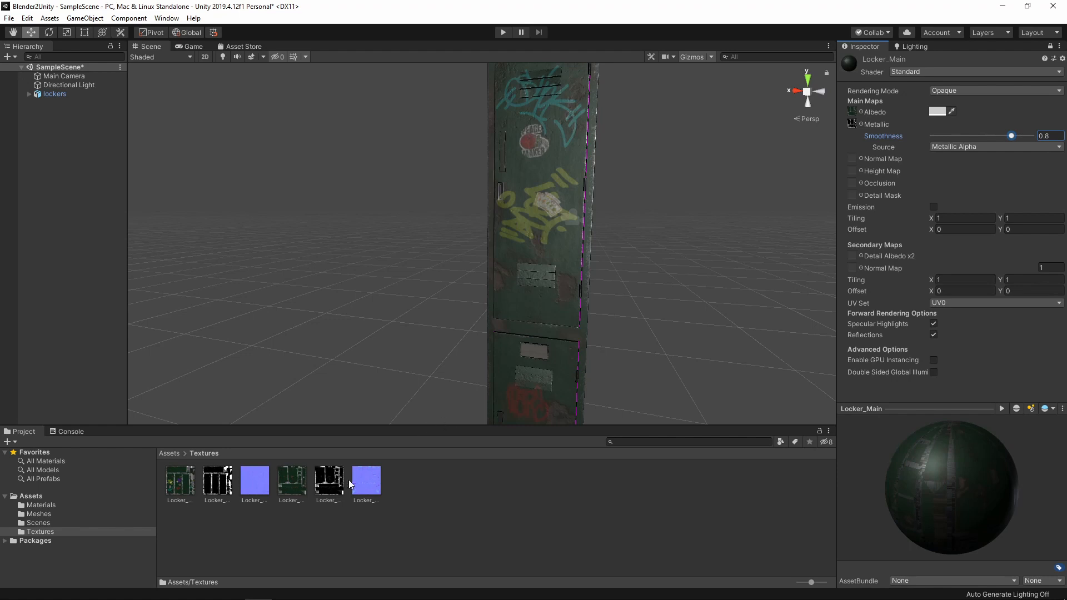
pyautogui.moveTo(366, 480); pyautogui.dragTo(852, 161)
pyautogui.click(1037, 182)
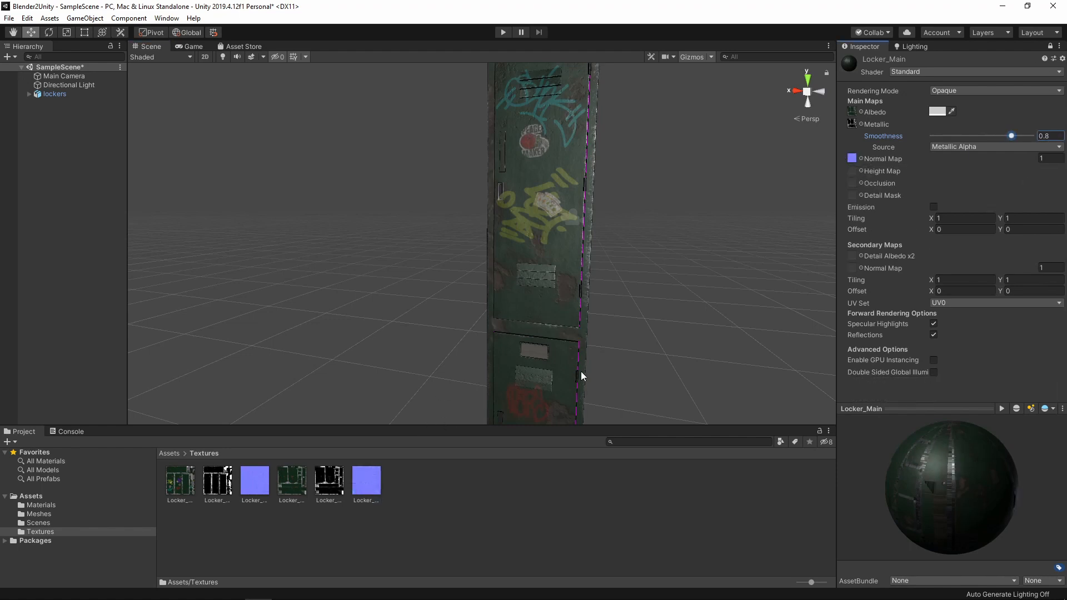
pyautogui.scroll(-5, 581, 371)
pyautogui.moveTo(638, 248); pyautogui.dragTo(583, 272, button='middle')
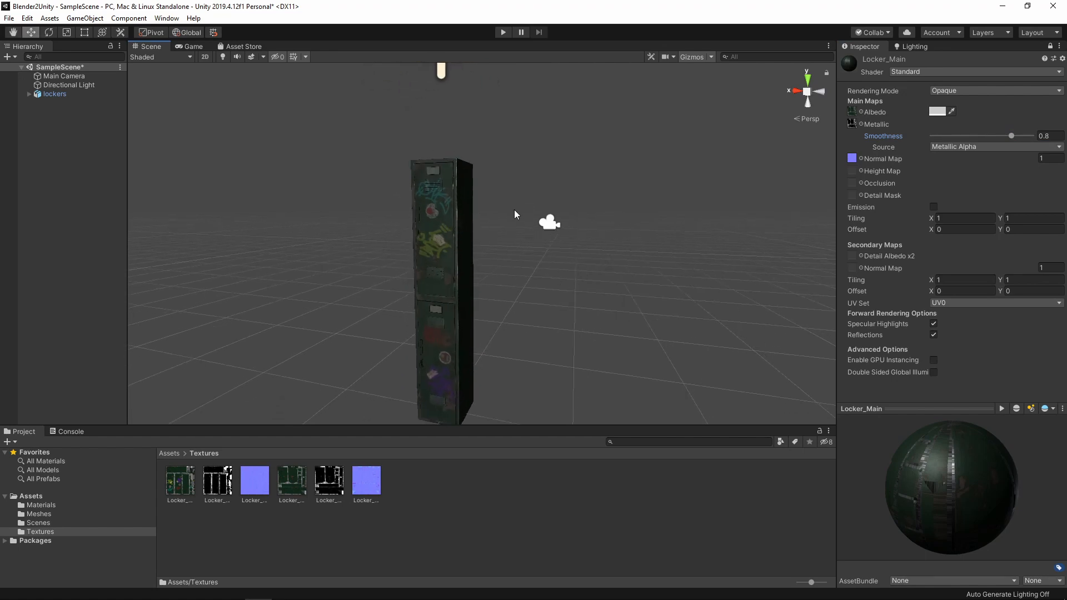
pyautogui.keyDown('alt'); pyautogui.moveTo(514, 209); pyautogui.dragTo(661, 253); pyautogui.keyUp('alt')
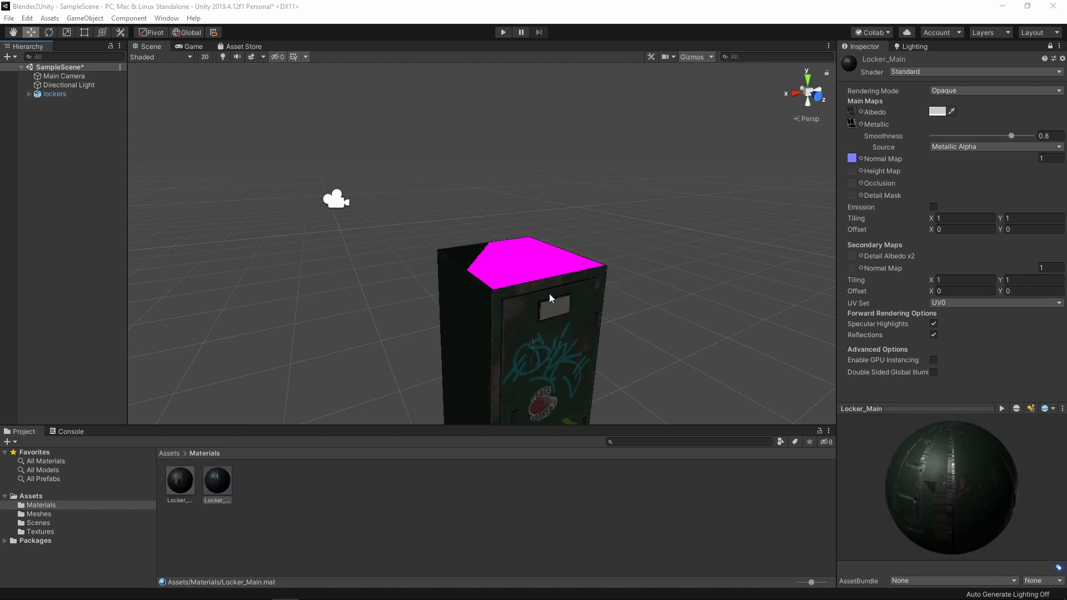
# Step: Return to the Assets folder and unlock the Inspector from the Locker_Main material
pyautogui.click(170, 454)
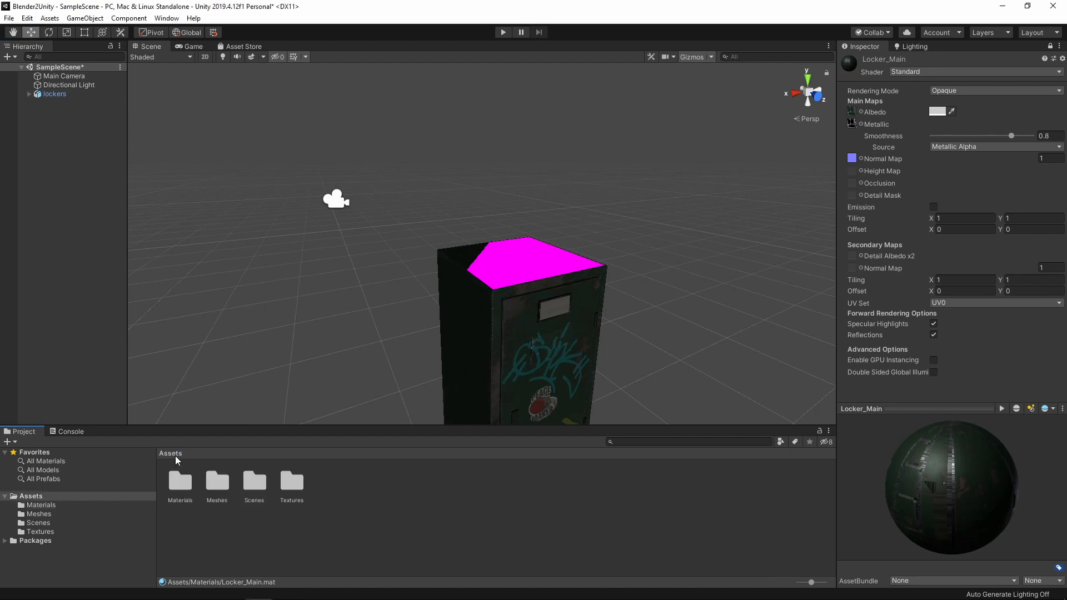
pyautogui.doubleClick(232, 490)
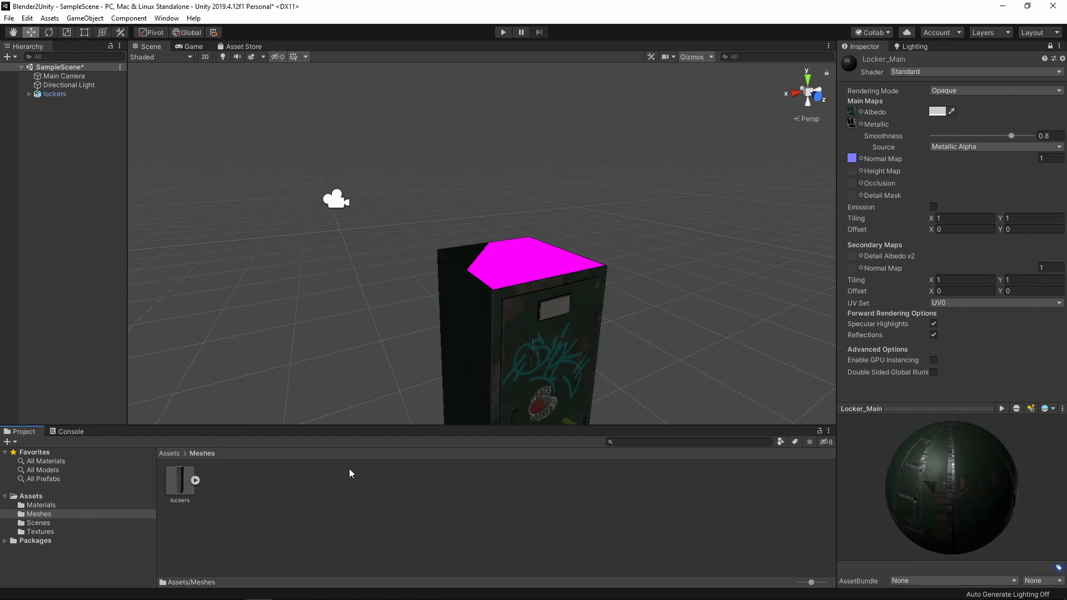
pyautogui.click(169, 454)
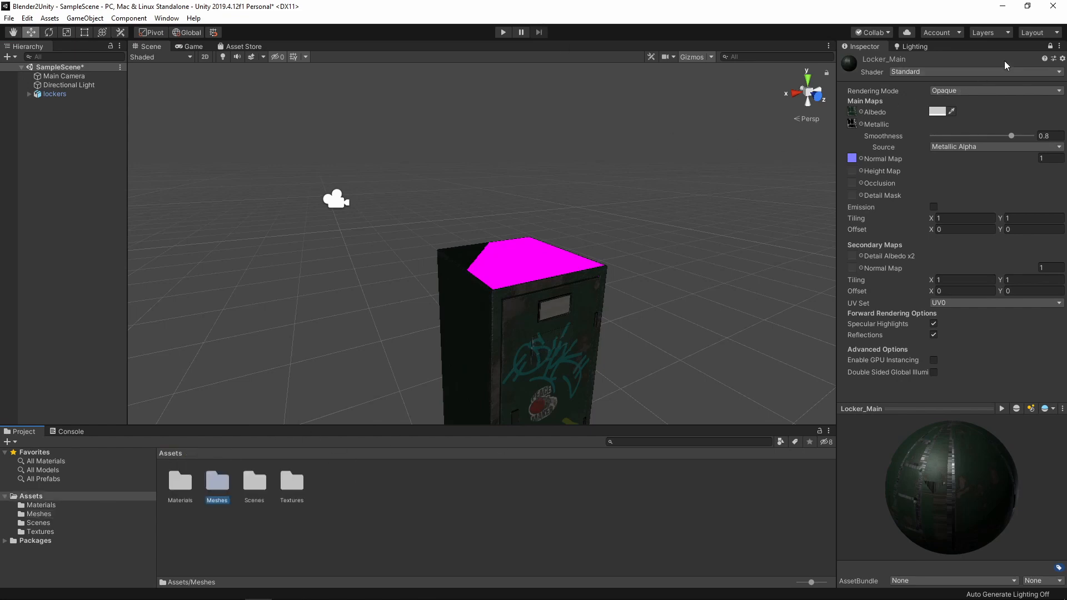
pyautogui.click(1048, 47)
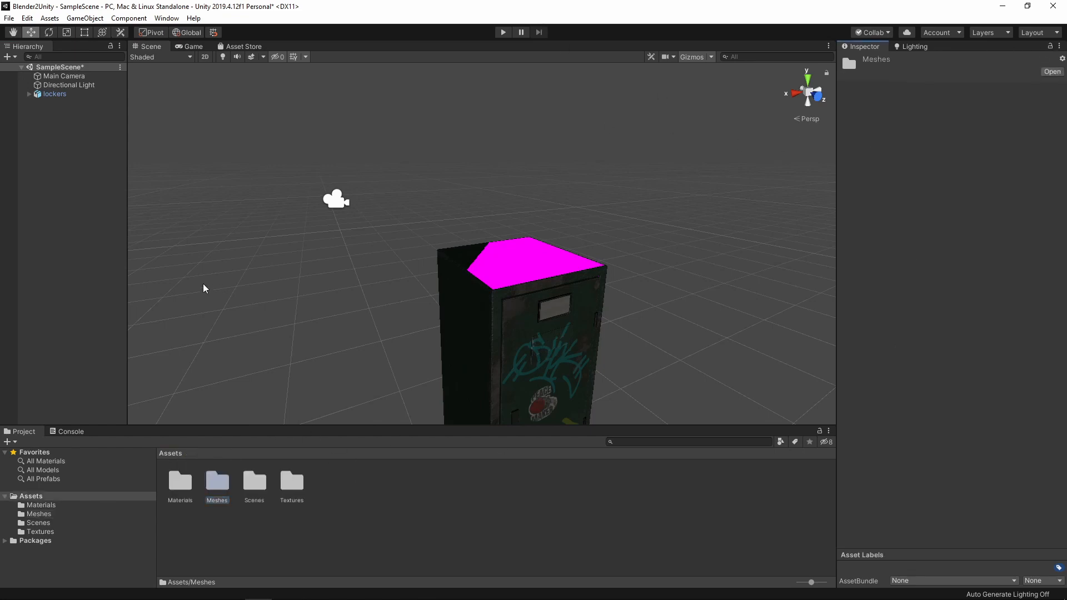
# Step: Turn off the Mesh Renderer of Locker_Main.collision under Locker_Main in the lockers object
pyautogui.click(29, 94)
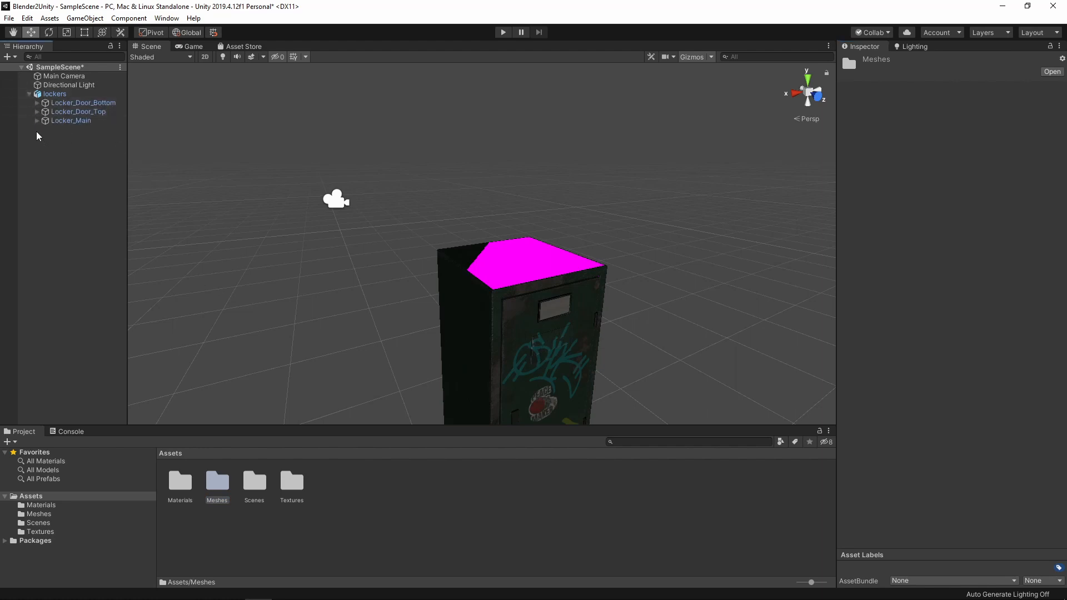
pyautogui.click(37, 121)
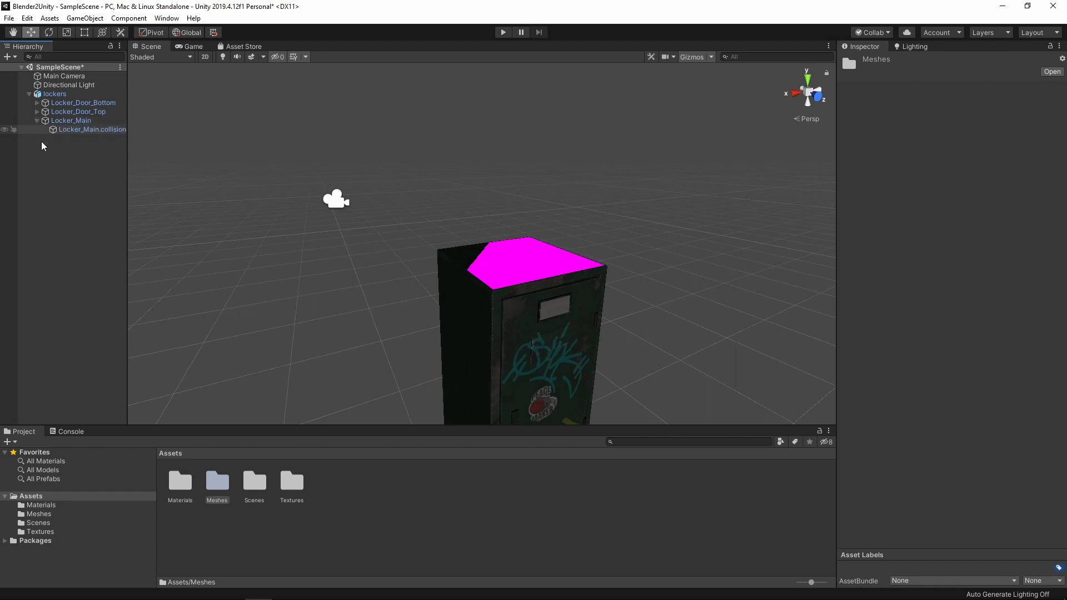
pyautogui.click(84, 130)
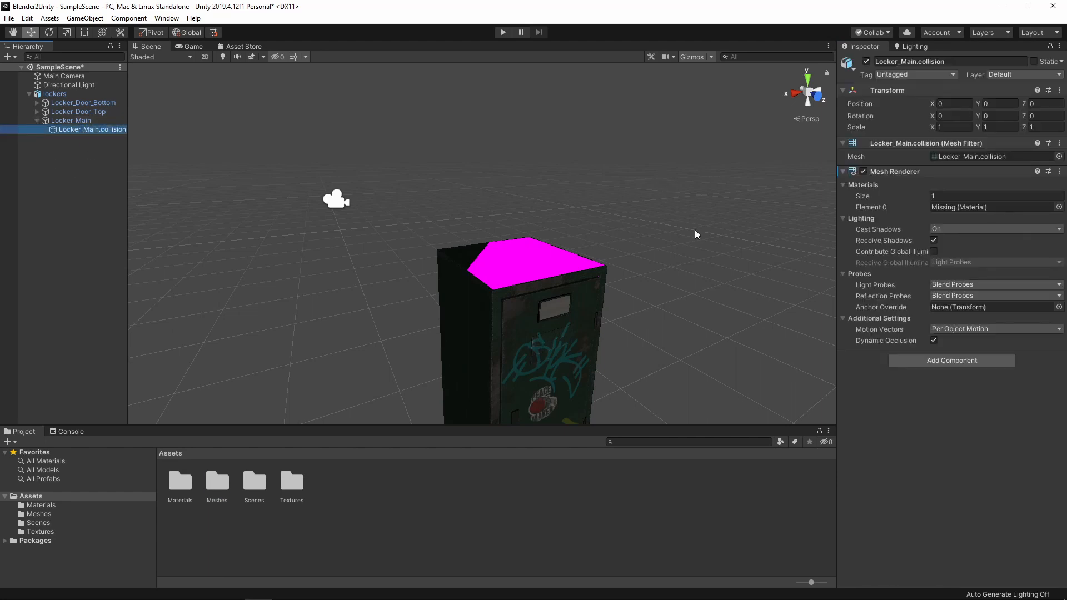
pyautogui.click(863, 172)
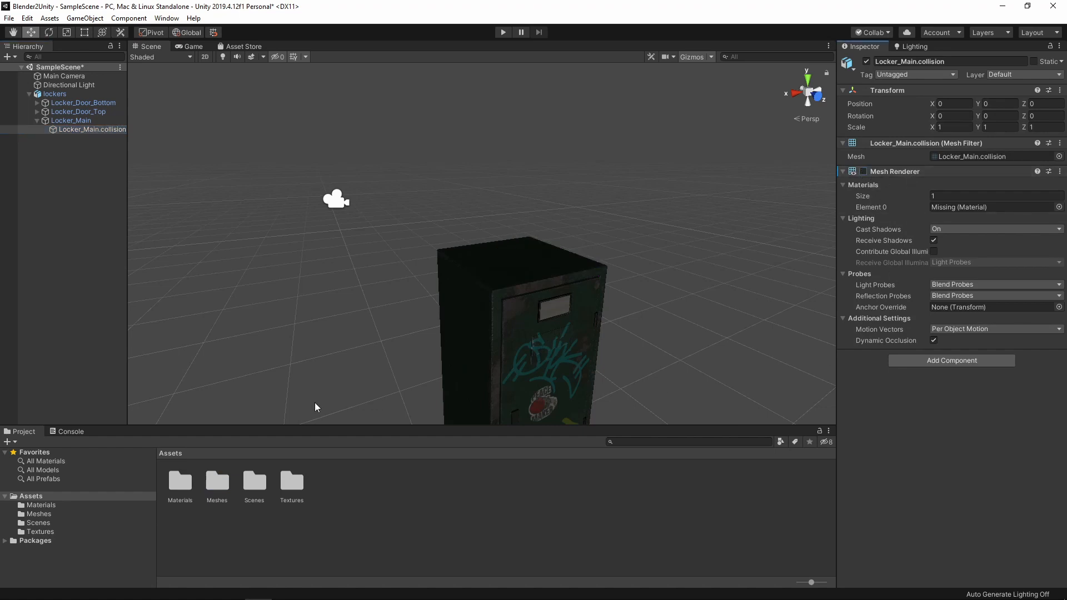
# Step: Add a Mesh Collider component to Locker_Main.collision and check its wireframe around the locker body
pyautogui.click(844, 172)
pyautogui.click(945, 192)
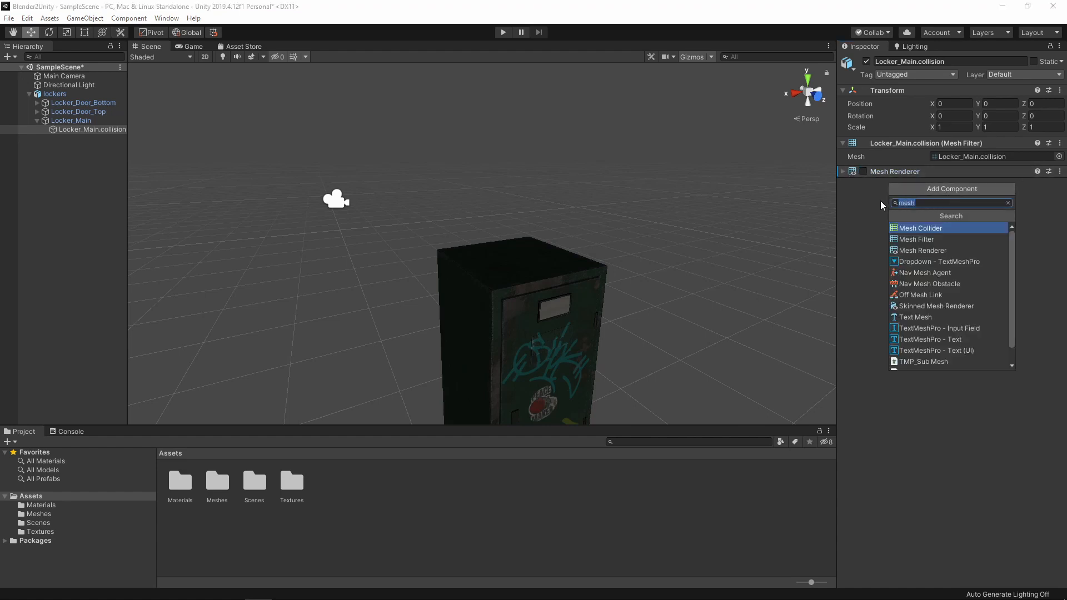
pyautogui.write('mes')
pyautogui.click(904, 228)
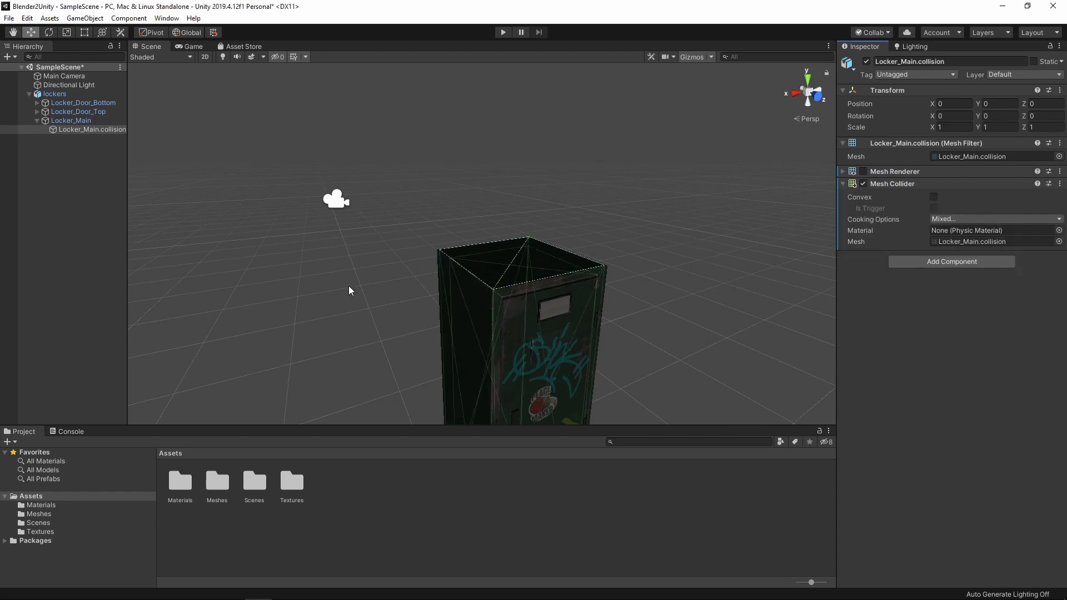
pyautogui.scroll(-4, 574, 275)
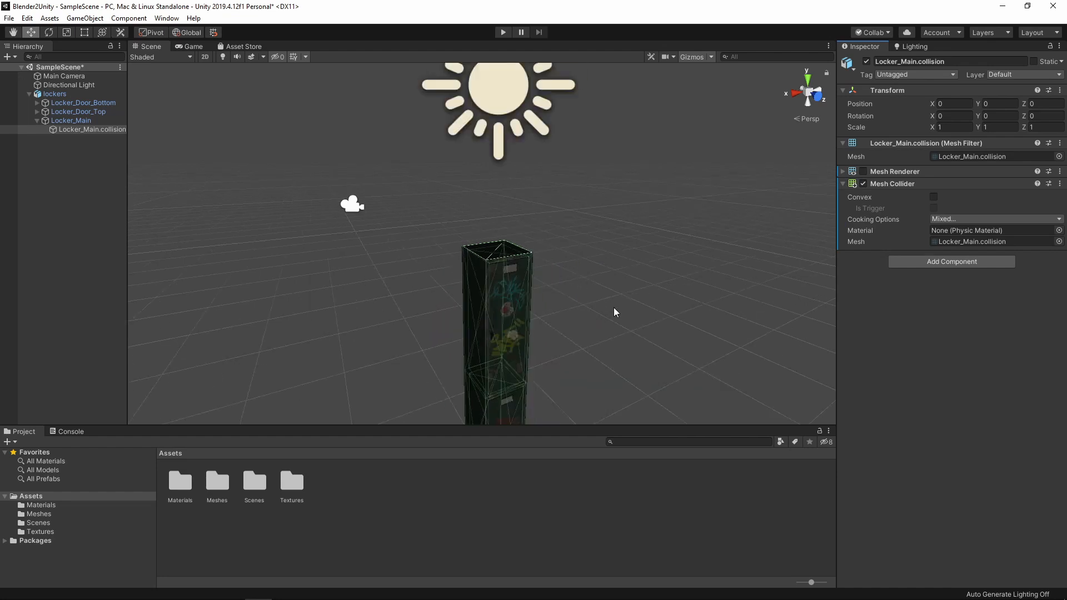
pyautogui.moveTo(613, 308); pyautogui.dragTo(585, 310, button='middle')
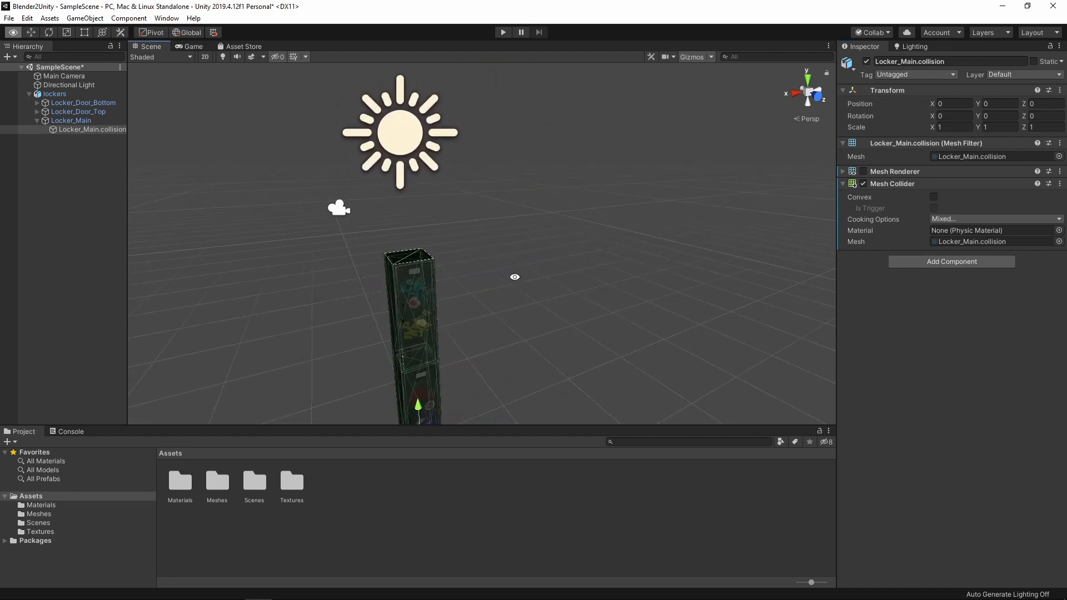
pyautogui.keyDown('alt'); pyautogui.moveTo(507, 264); pyautogui.dragTo(288, 274); pyautogui.keyUp('alt')
# Step: Turn off the Mesh Renderer of Locker_Door_Top.collision and add a Mesh Collider to it
pyautogui.click(38, 111)
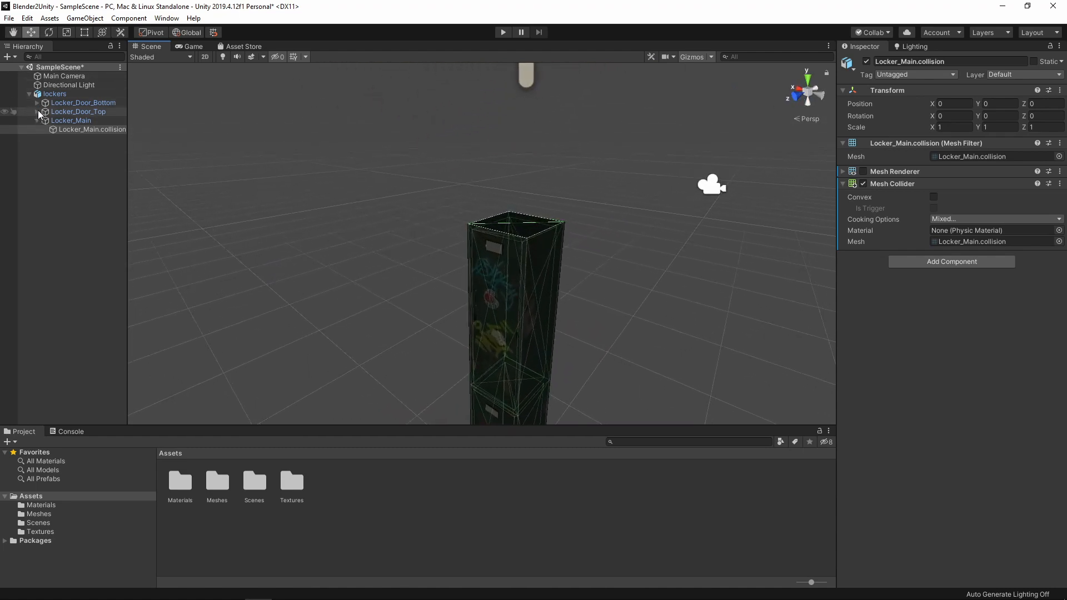
pyautogui.click(85, 139)
pyautogui.click(70, 121)
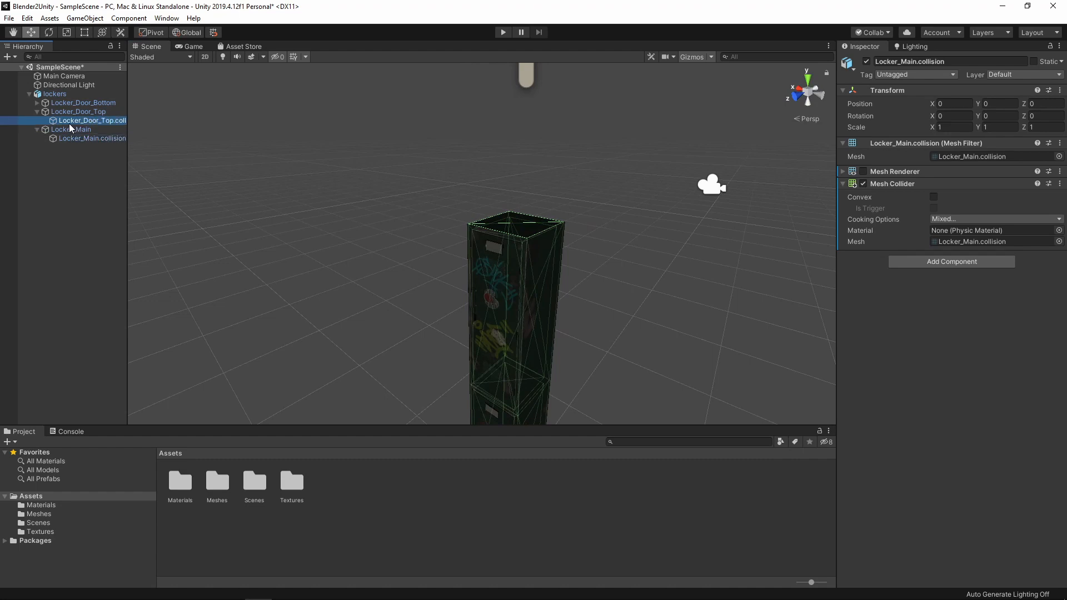
pyautogui.click(863, 172)
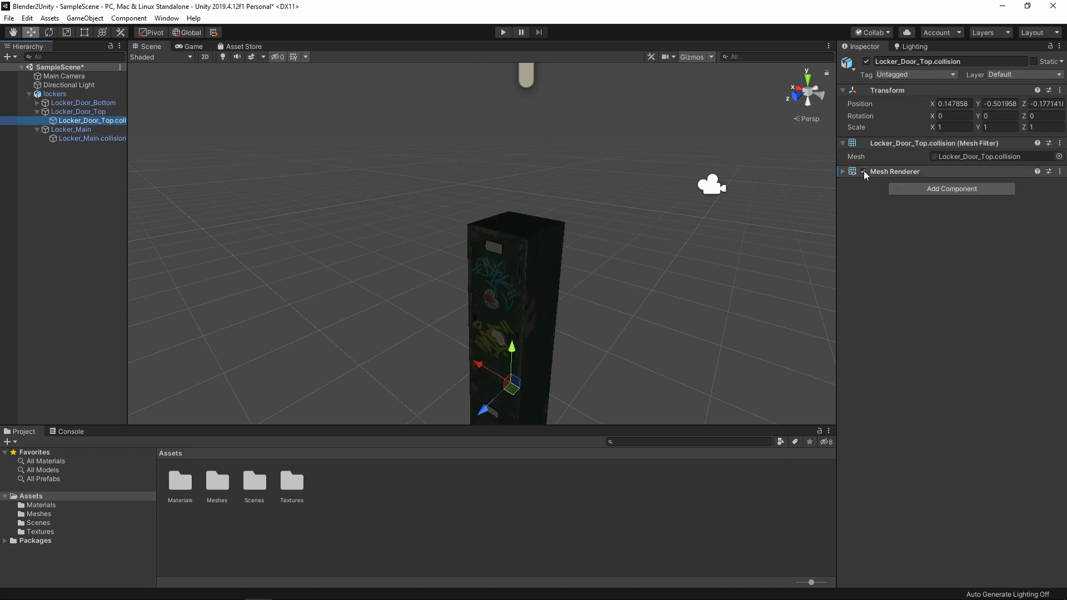
pyautogui.click(951, 189)
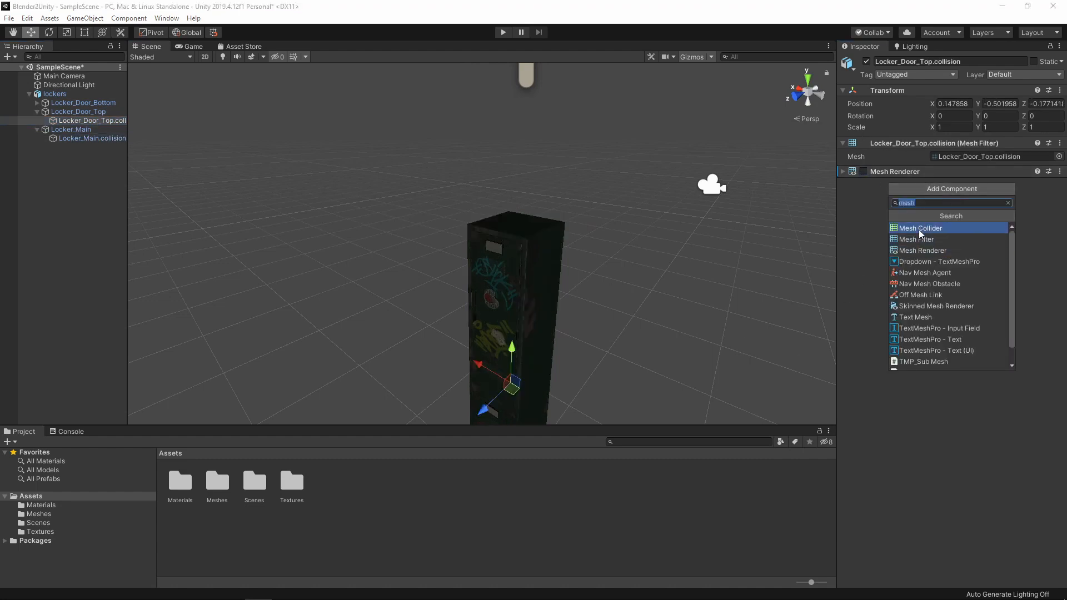
pyautogui.click(920, 229)
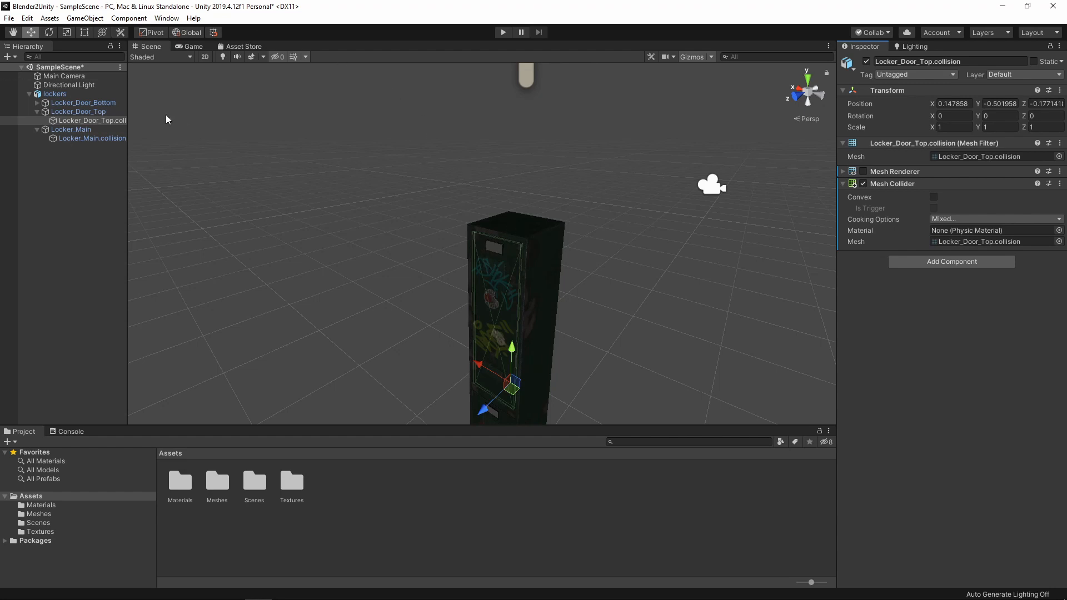
# Step: Turn off the Mesh Renderer of Locker_Door_Bottom.collision, add a Mesh Collider to it, and deselect it
pyautogui.click(37, 102)
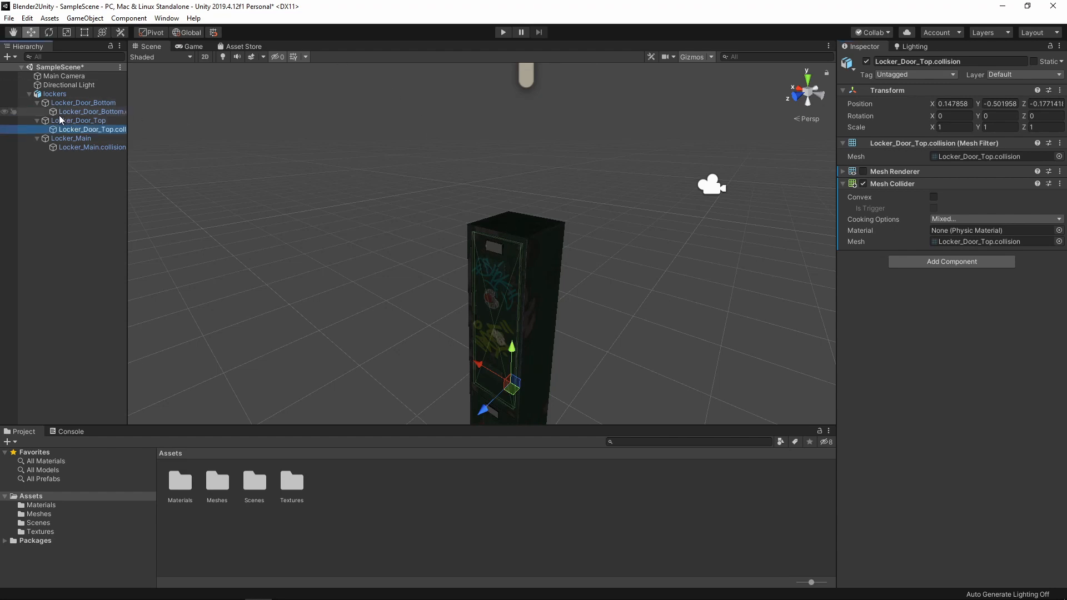
pyautogui.click(58, 113)
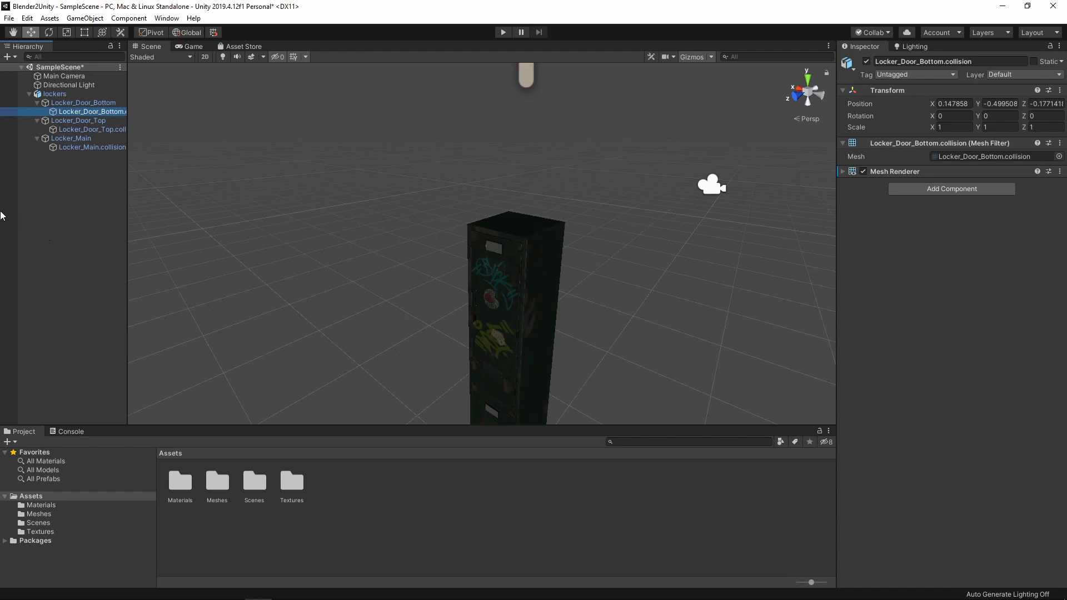
pyautogui.click(863, 172)
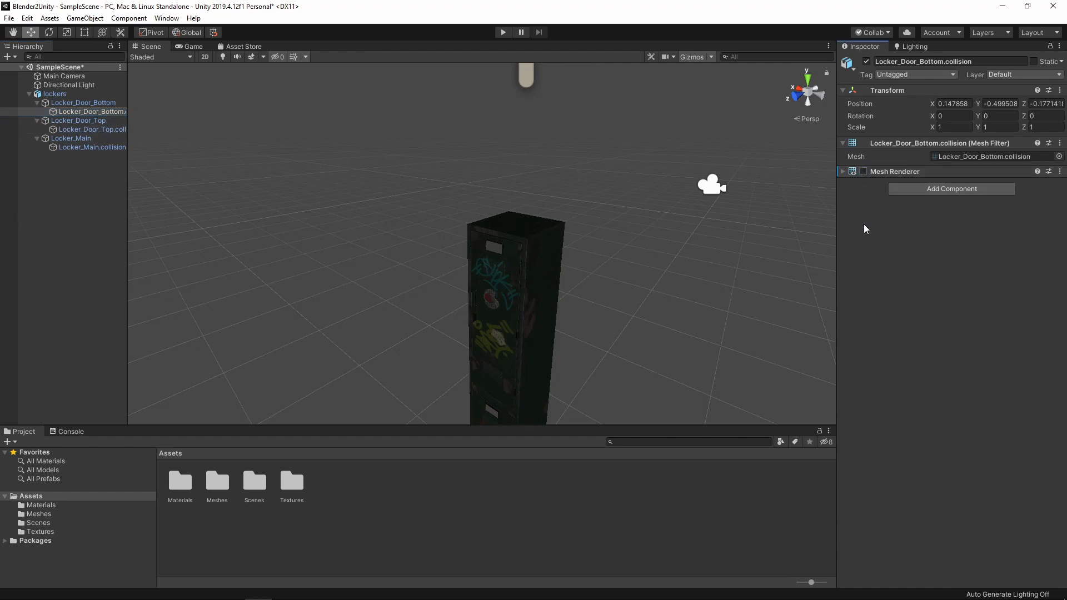
pyautogui.click(938, 189)
pyautogui.click(911, 229)
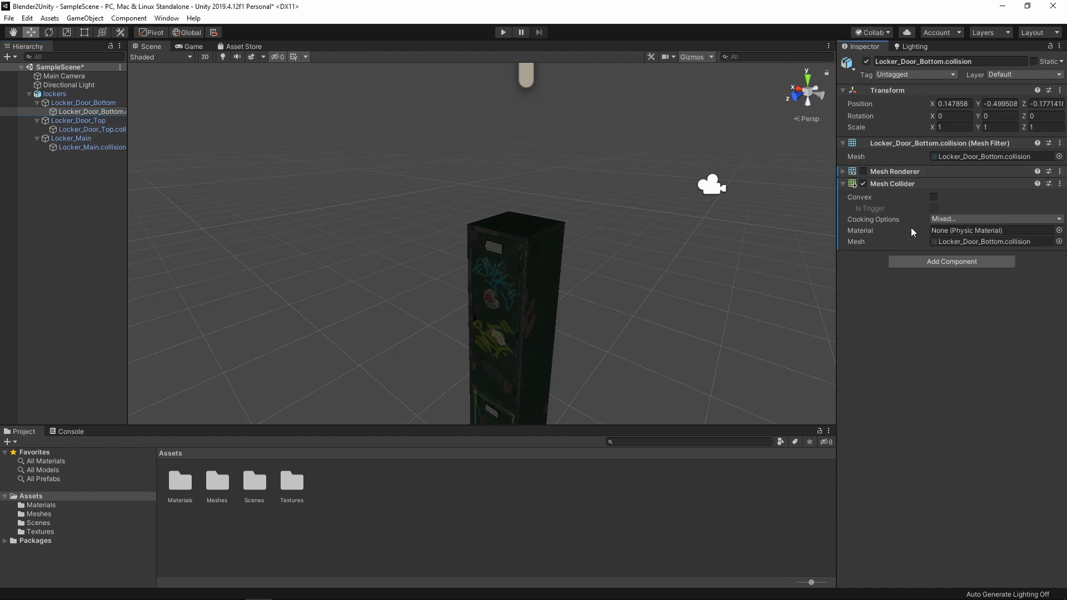
pyautogui.click(291, 252)
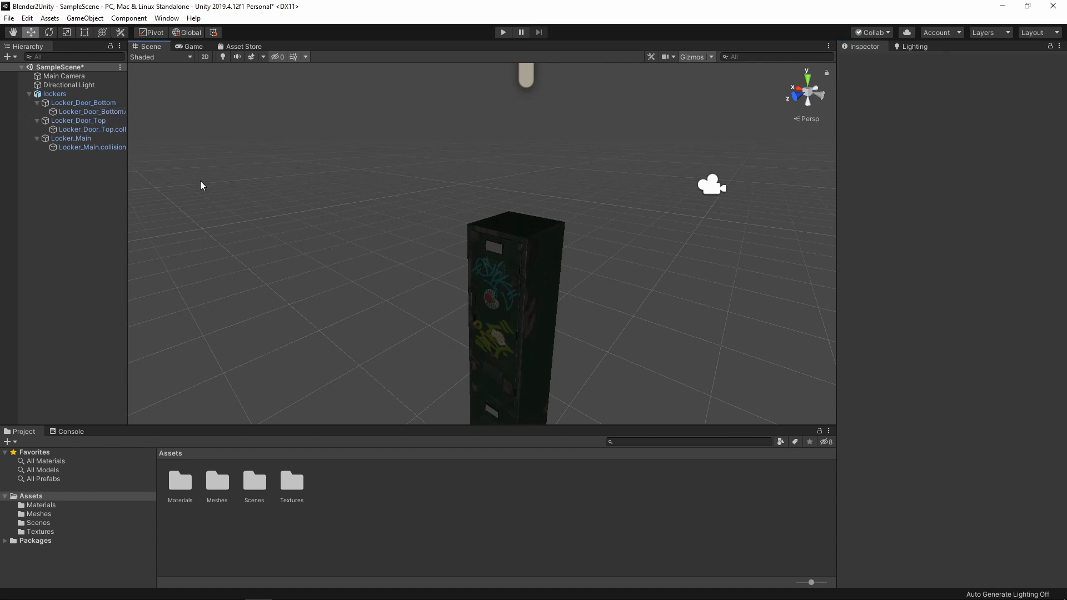
# Step: Swing Locker_Door_Bottom open by rotating it about -32 degrees around the Y axis
pyautogui.click(60, 94)
pyautogui.press('f')
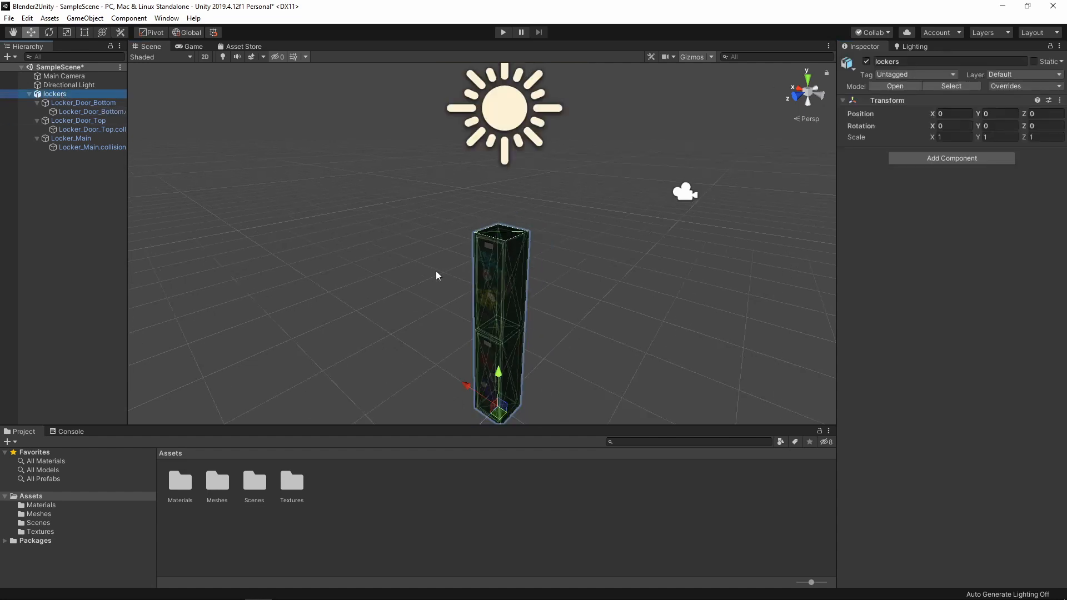
pyautogui.keyDown('alt'); pyautogui.moveTo(446, 269); pyautogui.dragTo(672, 272); pyautogui.keyUp('alt')
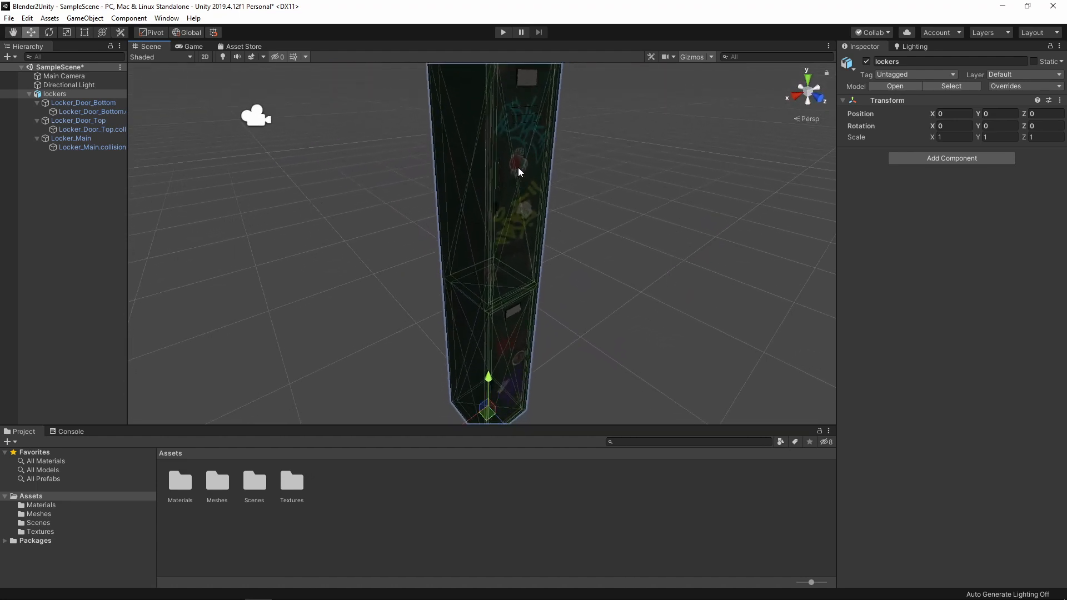
pyautogui.click(79, 102)
pyautogui.press('e')
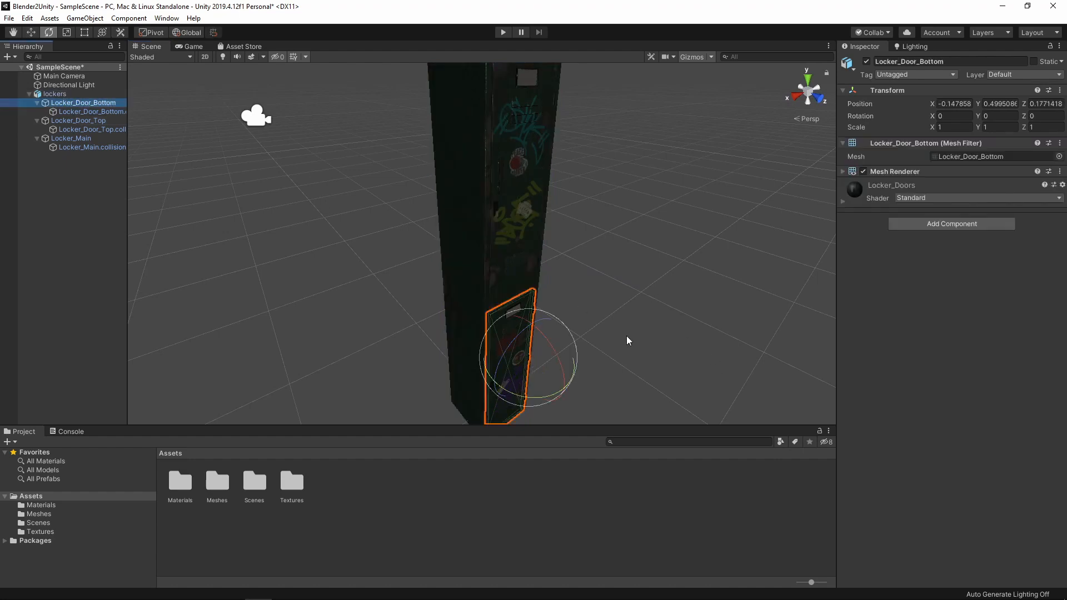
pyautogui.moveTo(507, 387); pyautogui.dragTo(566, 373)
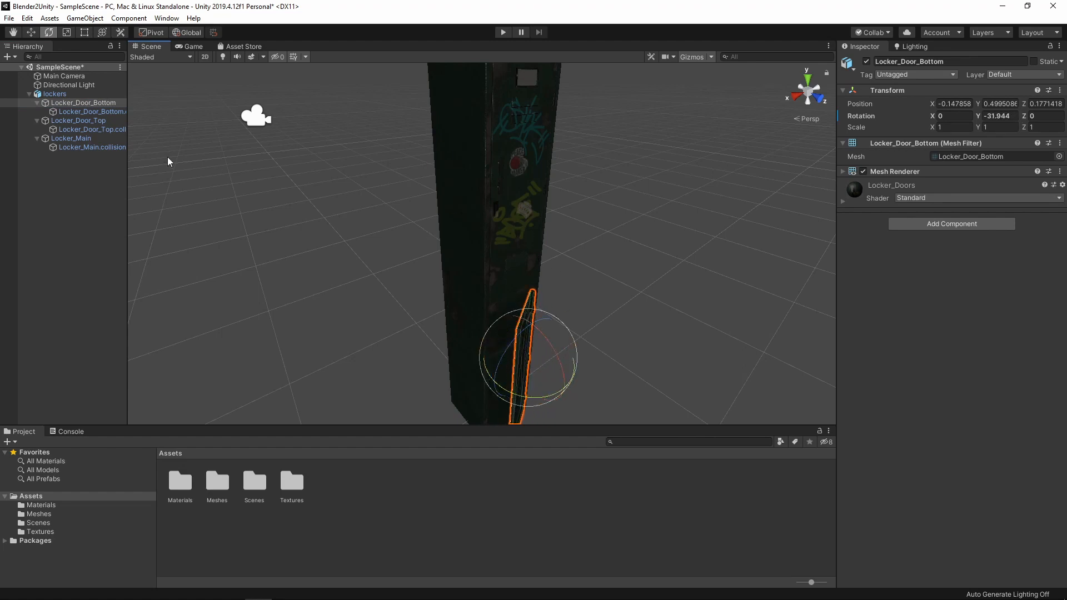
# Step: Swing Locker_Door_Top open by rotating it about -50 degrees around the Y axis
pyautogui.click(70, 117)
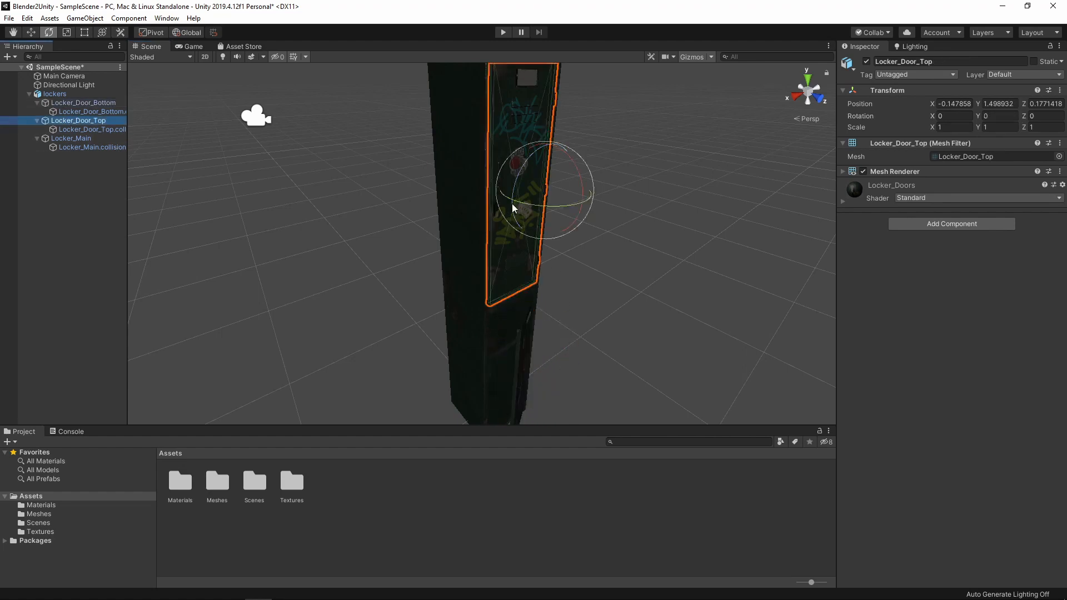
pyautogui.moveTo(534, 205); pyautogui.dragTo(605, 213)
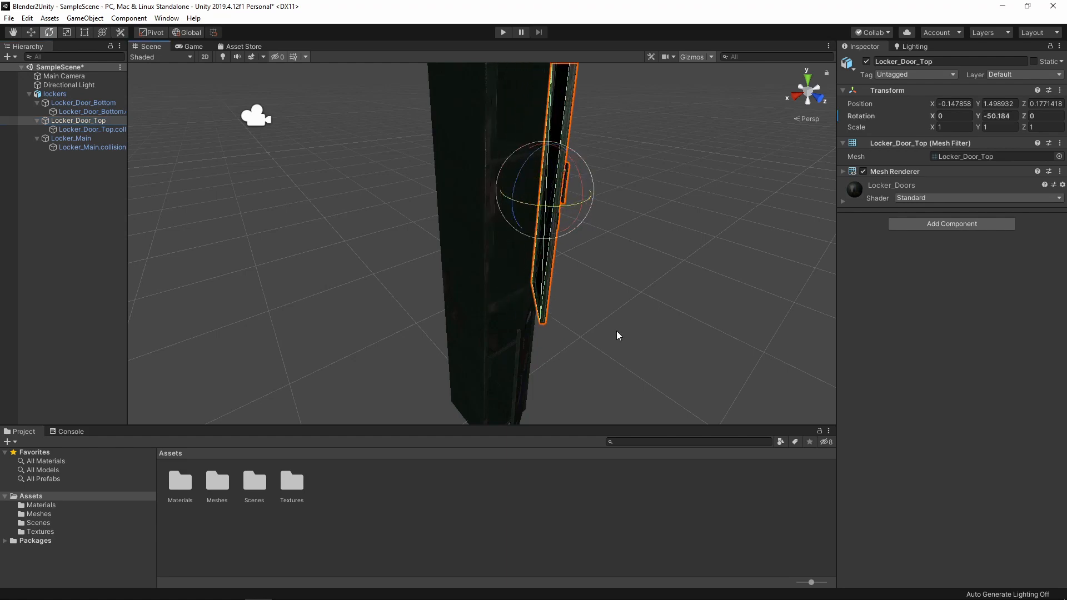
pyautogui.moveTo(616, 331); pyautogui.dragTo(338, 290, button='right')
pyautogui.press('d')
pyautogui.press('d')
pyautogui.press('w')
pyautogui.press('s')
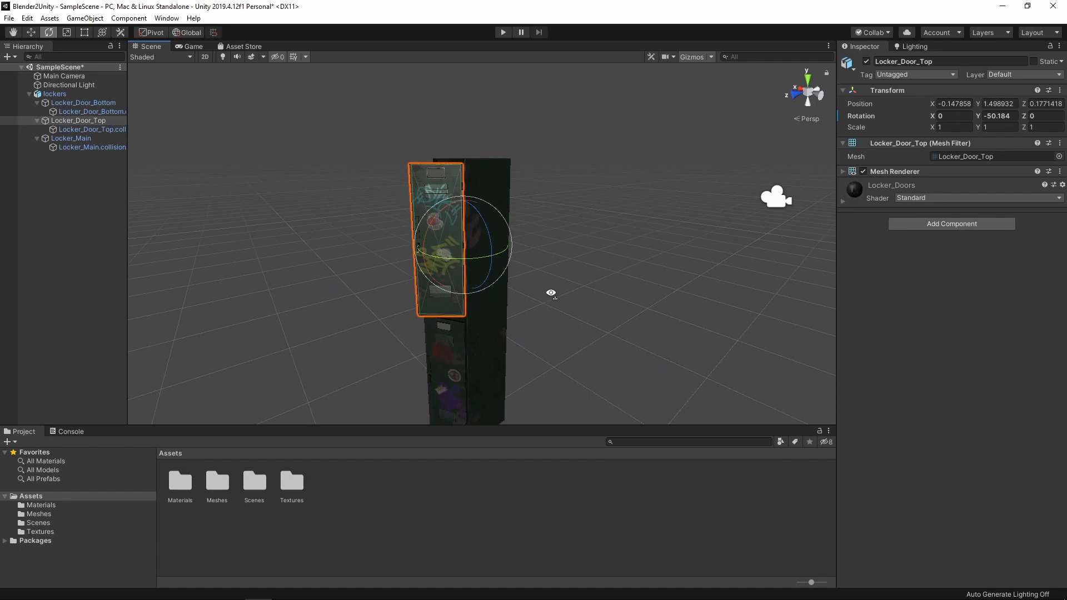
pyautogui.moveTo(553, 295); pyautogui.dragTo(565, 321, button='right')
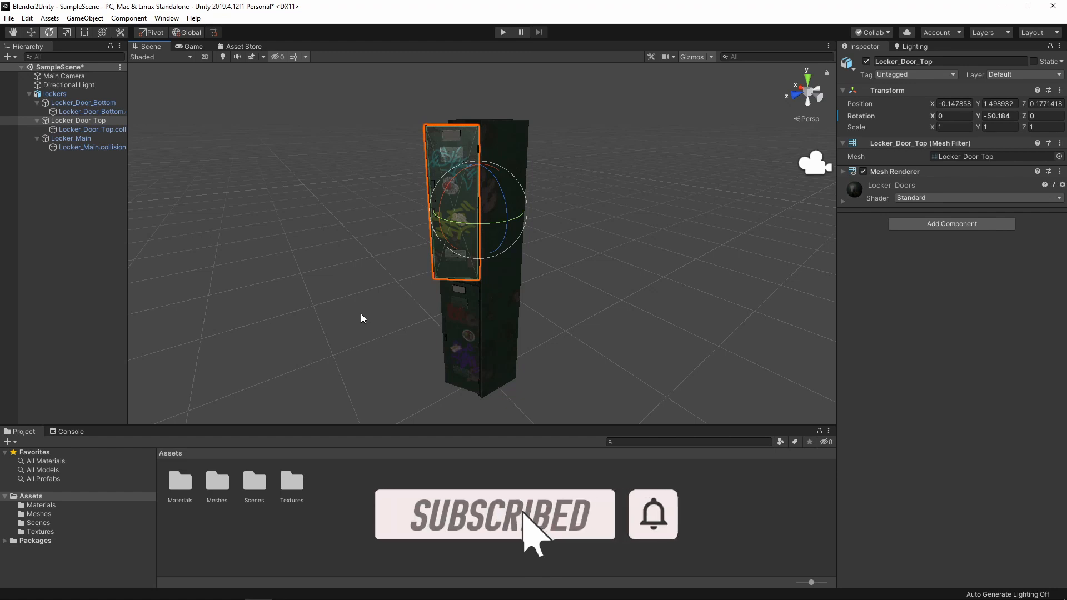
# Step: Create a new folder named Prefabs in the Assets folder
pyautogui.rightClick(349, 519)
pyautogui.moveTo(390, 242)
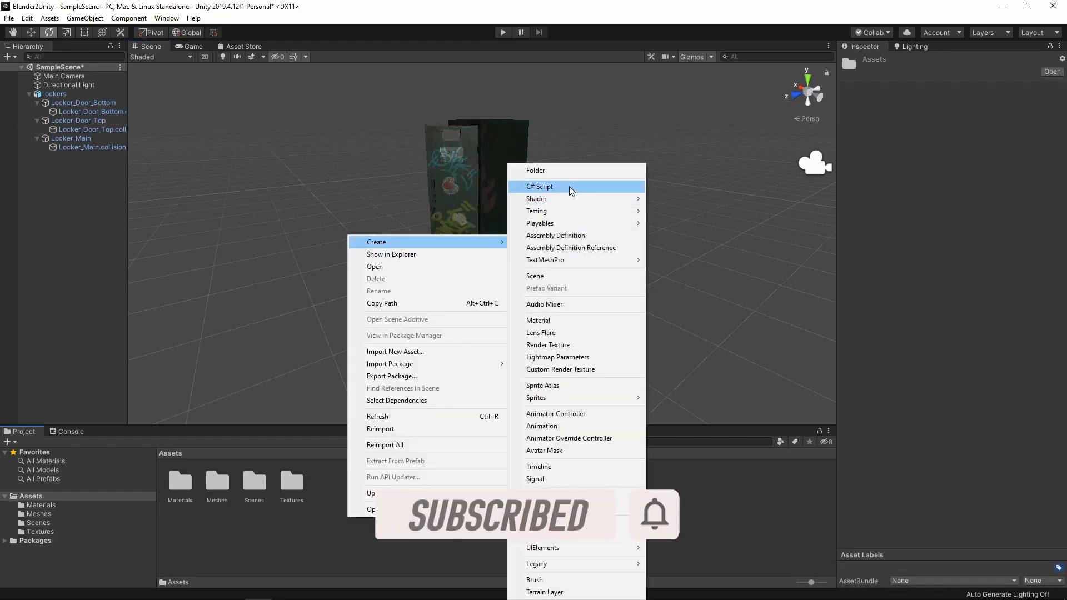
pyautogui.click(555, 173)
pyautogui.write('Pr')
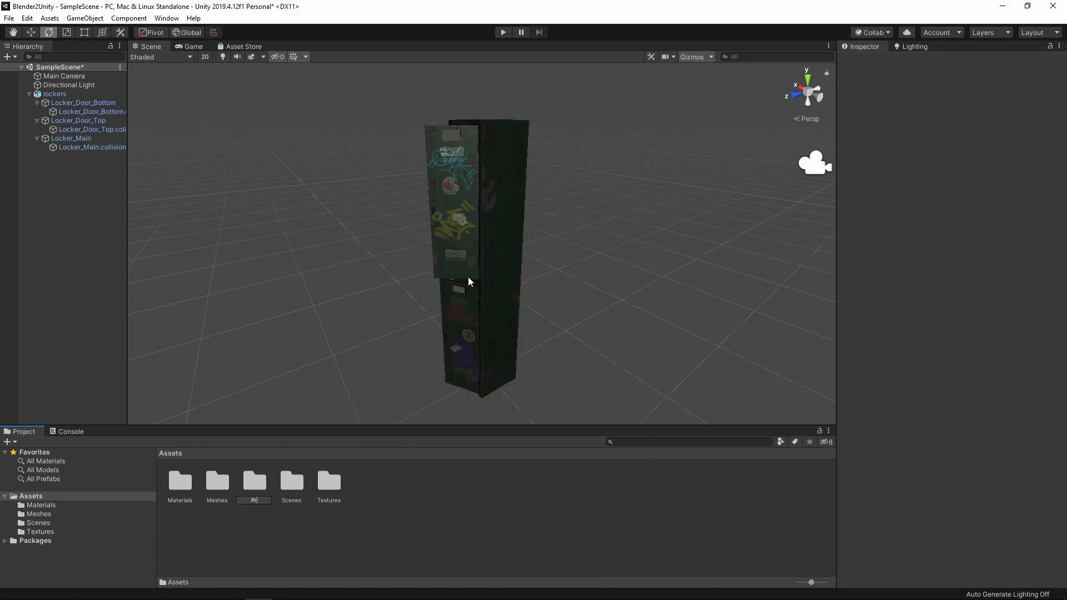
pyautogui.write('efabs')
pyautogui.press('Return')
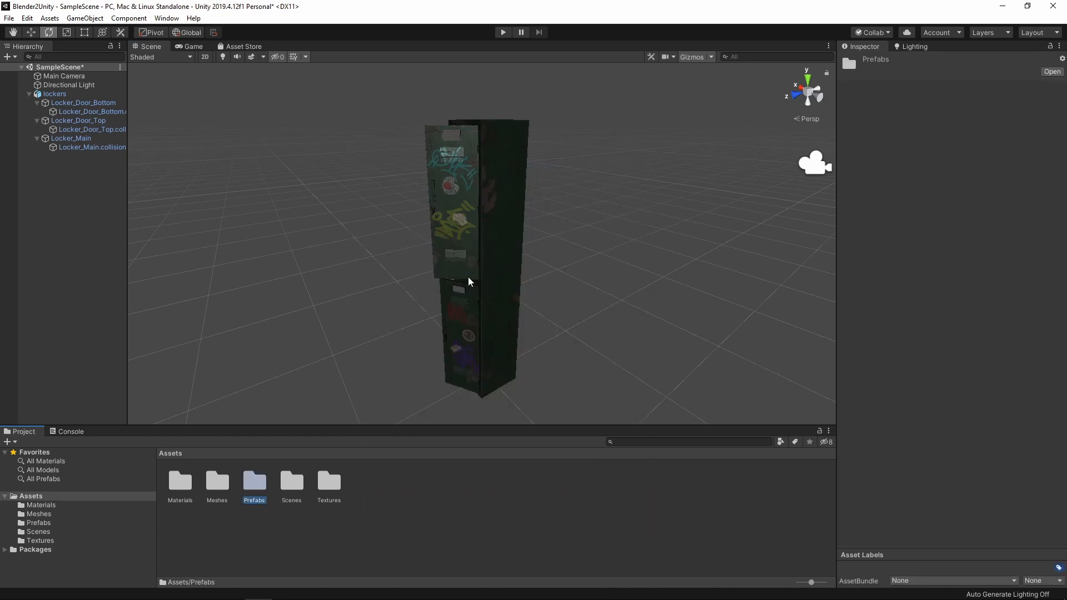
# Step: Save the lockers object from the scene as an original prefab in the Prefabs folder
pyautogui.doubleClick(253, 479)
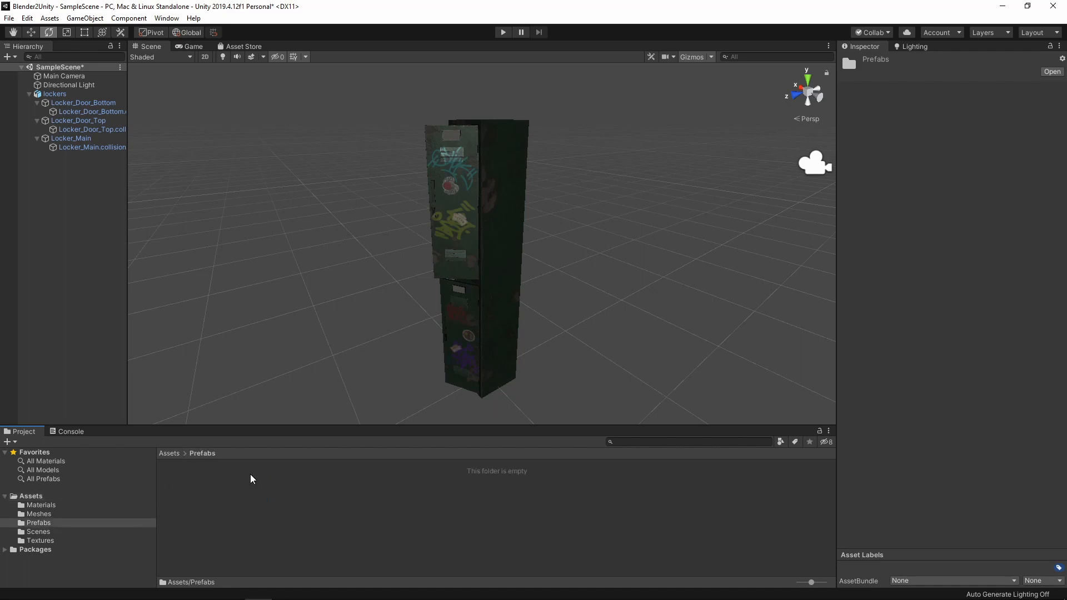
pyautogui.click(29, 94)
pyautogui.moveTo(51, 94); pyautogui.dragTo(235, 484)
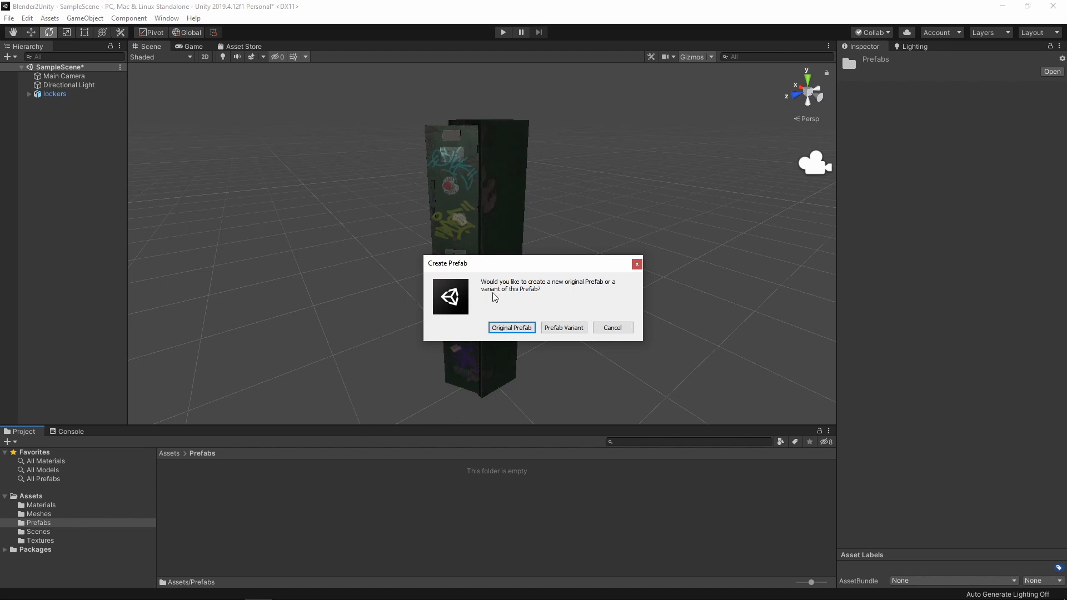
pyautogui.click(507, 330)
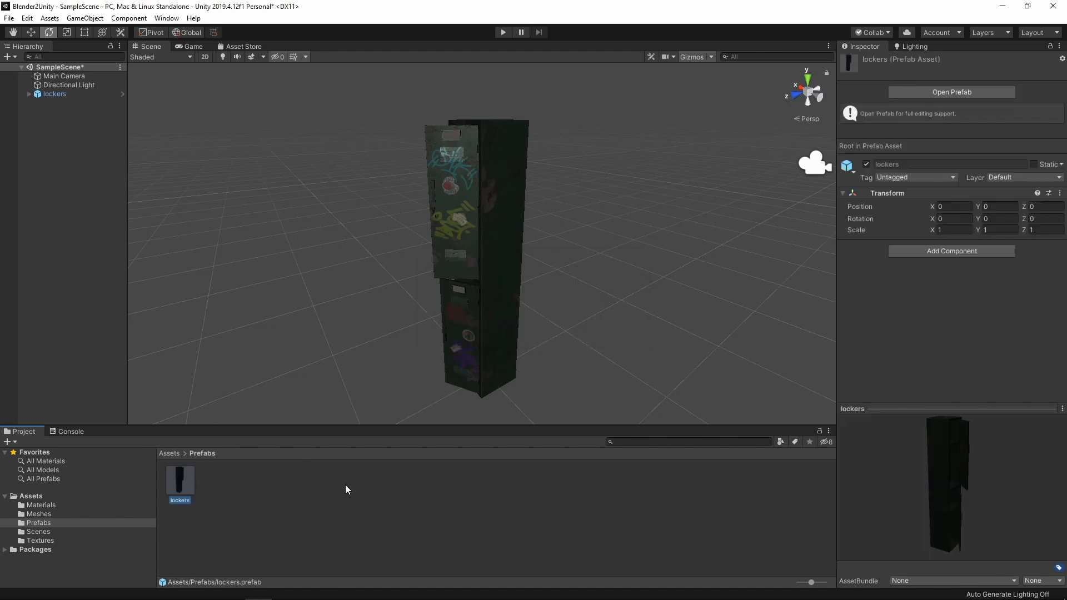
# Step: Place four instances of the lockers prefab at different spots around the scene and clear the selection
pyautogui.moveTo(181, 485); pyautogui.dragTo(399, 188)
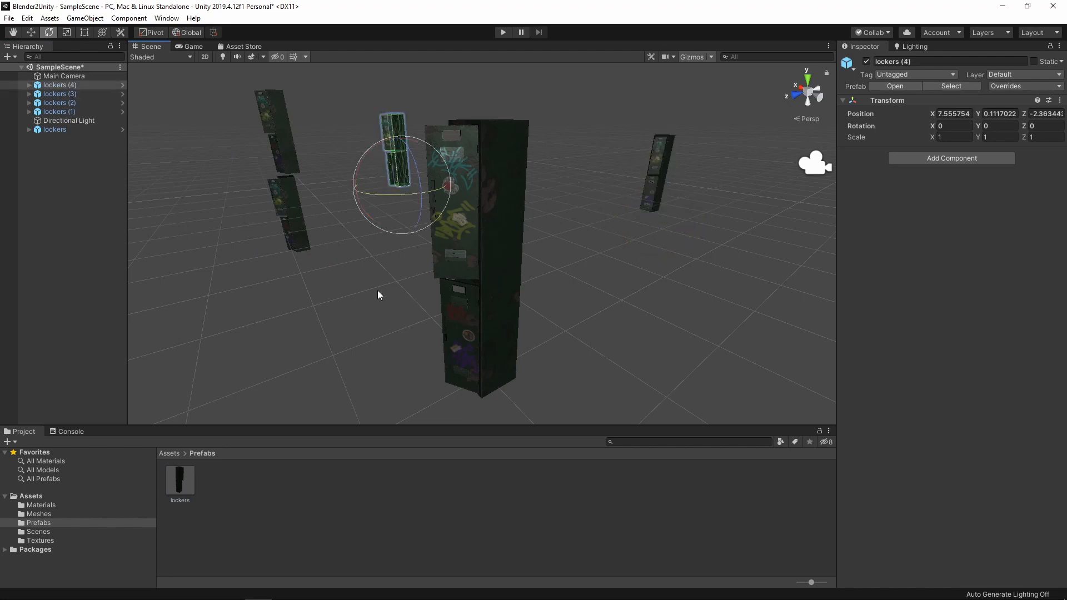
pyautogui.keyDown('alt'); pyautogui.moveTo(378, 290); pyautogui.dragTo(431, 200); pyautogui.keyUp('alt')
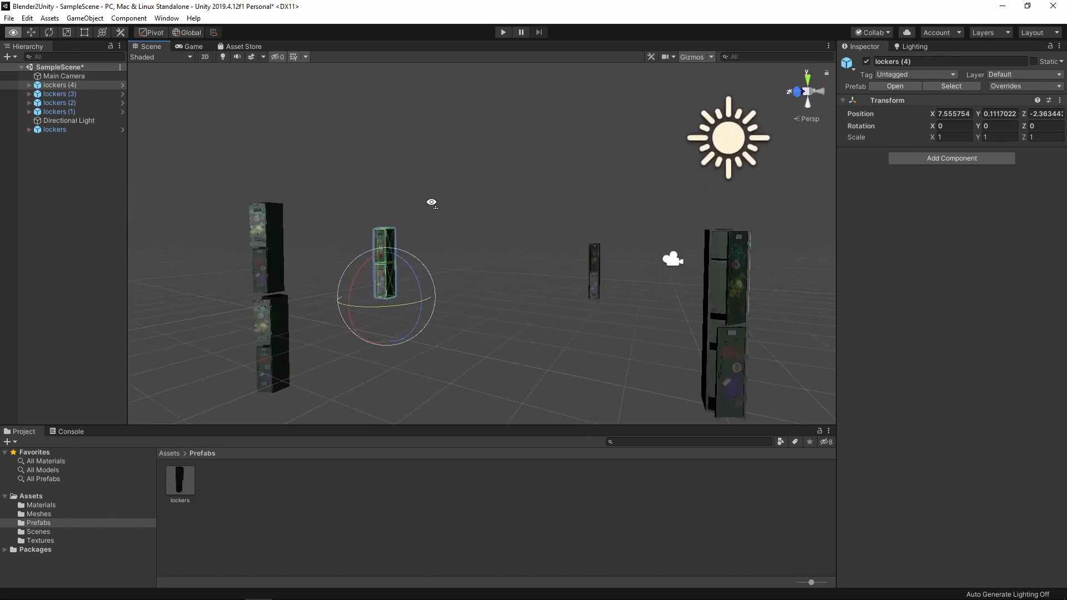
pyautogui.click(475, 209)
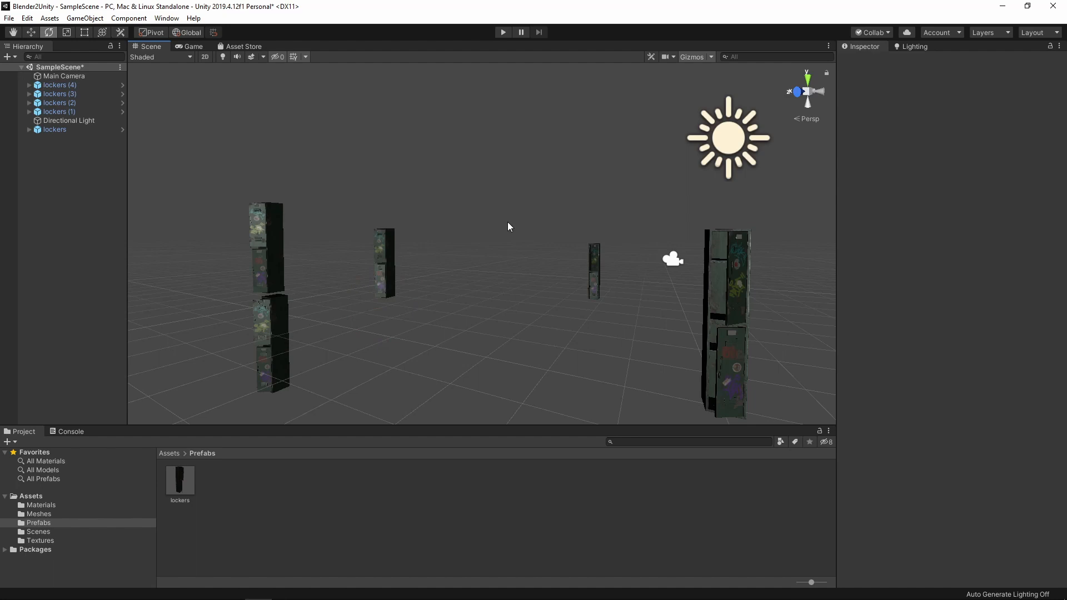